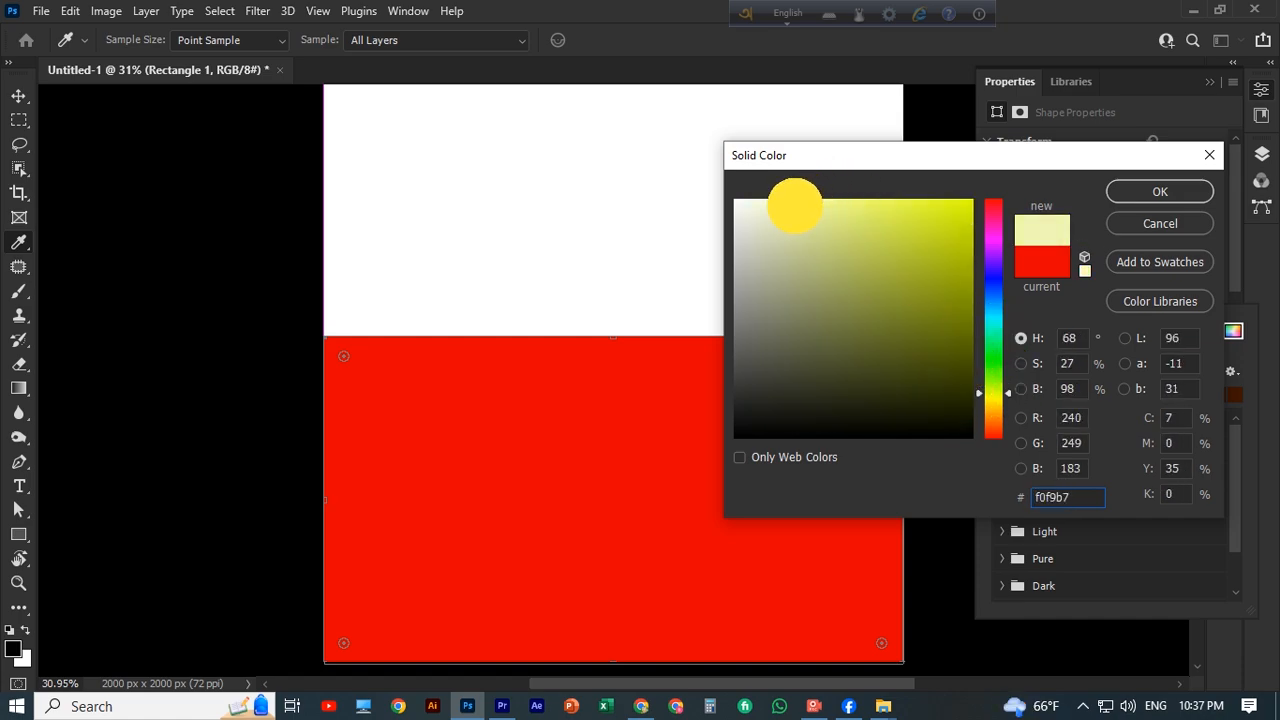
Fill the lower rectangle with muted olive green and copy it over the upper canvas area, resized to about 883 px high.
{"action": "left_click", "coordinate": [1160, 191]}
{"action": "key", "text": "v"}
{"action": "scroll", "coordinate": [598, 295], "scroll_direction": "up", "scroll_amount": 1}
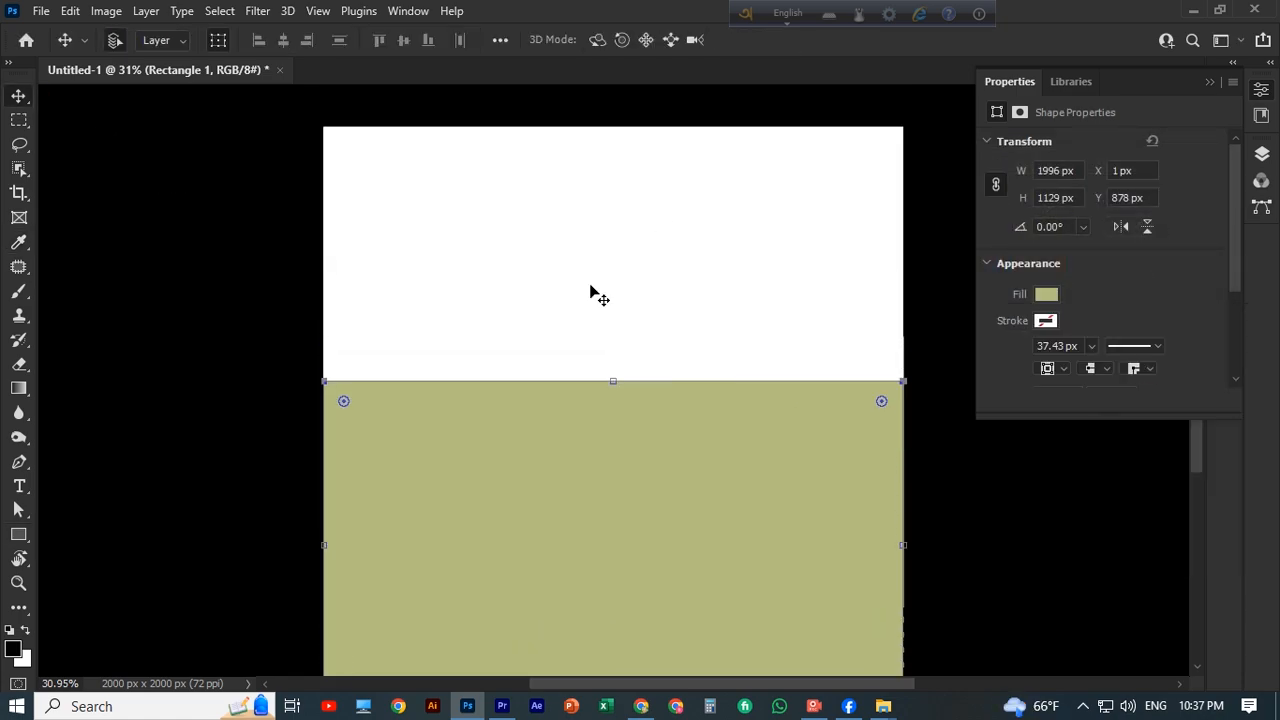
{"action": "left_click_drag", "start_coordinate": [654, 549], "coordinate": [654, 290]}
{"action": "left_click_drag", "start_coordinate": [612, 494], "coordinate": [612, 447]}
Rasterize the Rectangle 1 copy layer and activate the Gradient tool.
{"action": "left_click", "coordinate": [20, 391]}
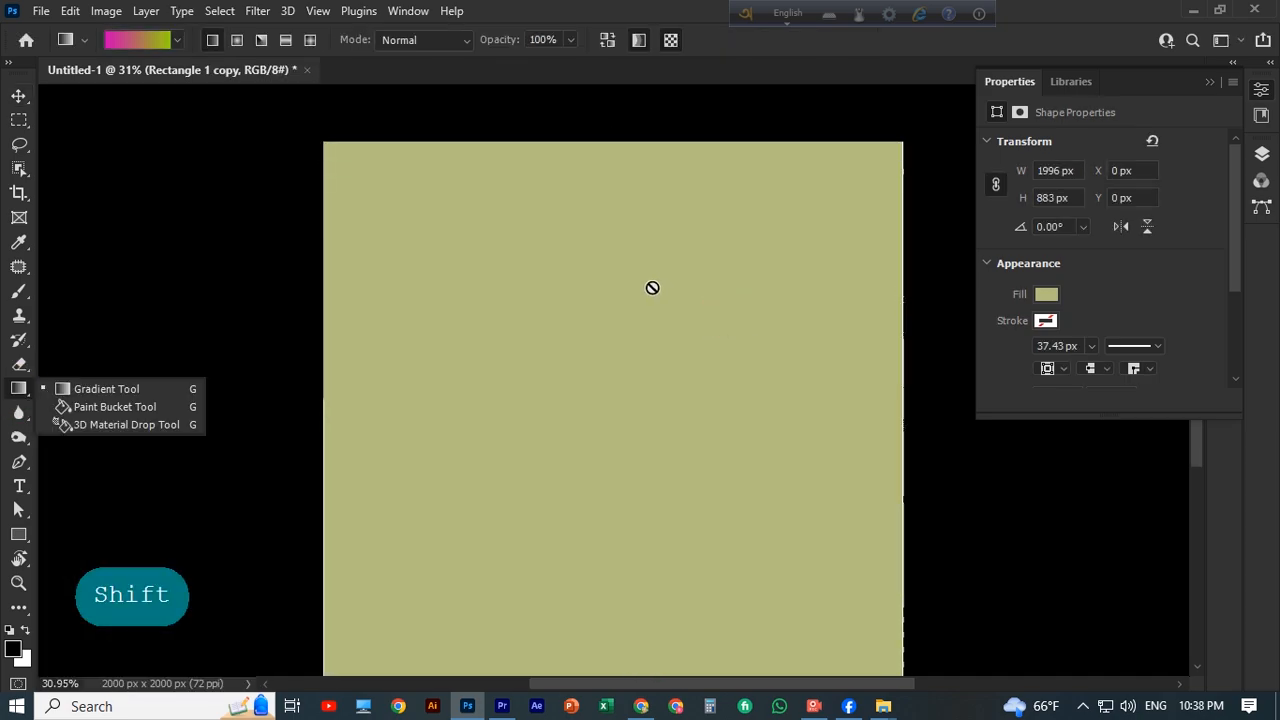
{"action": "left_click", "coordinate": [1261, 153]}
{"action": "right_click", "coordinate": [1160, 272]}
{"action": "left_click", "coordinate": [975, 283]}
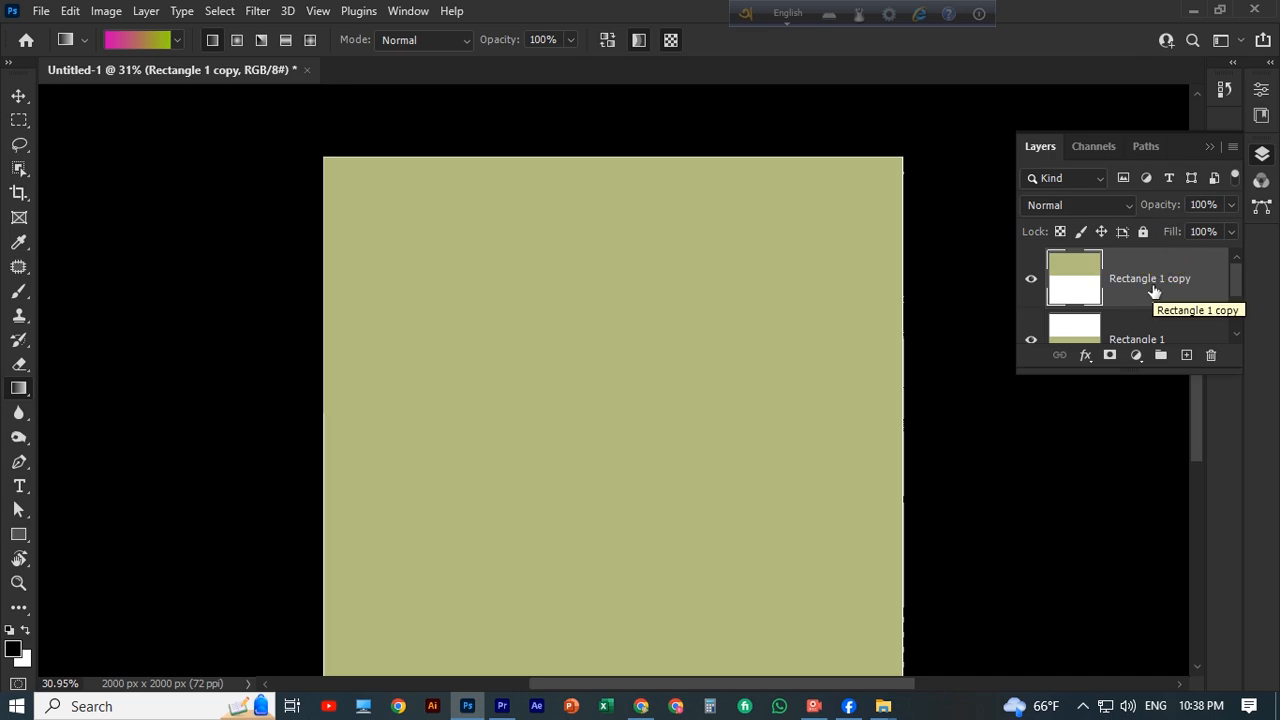
Enlarge the layer list and add a layer mask to the Rectangle 1 copy layer.
{"action": "left_click_drag", "start_coordinate": [1143, 370], "coordinate": [1110, 680]}
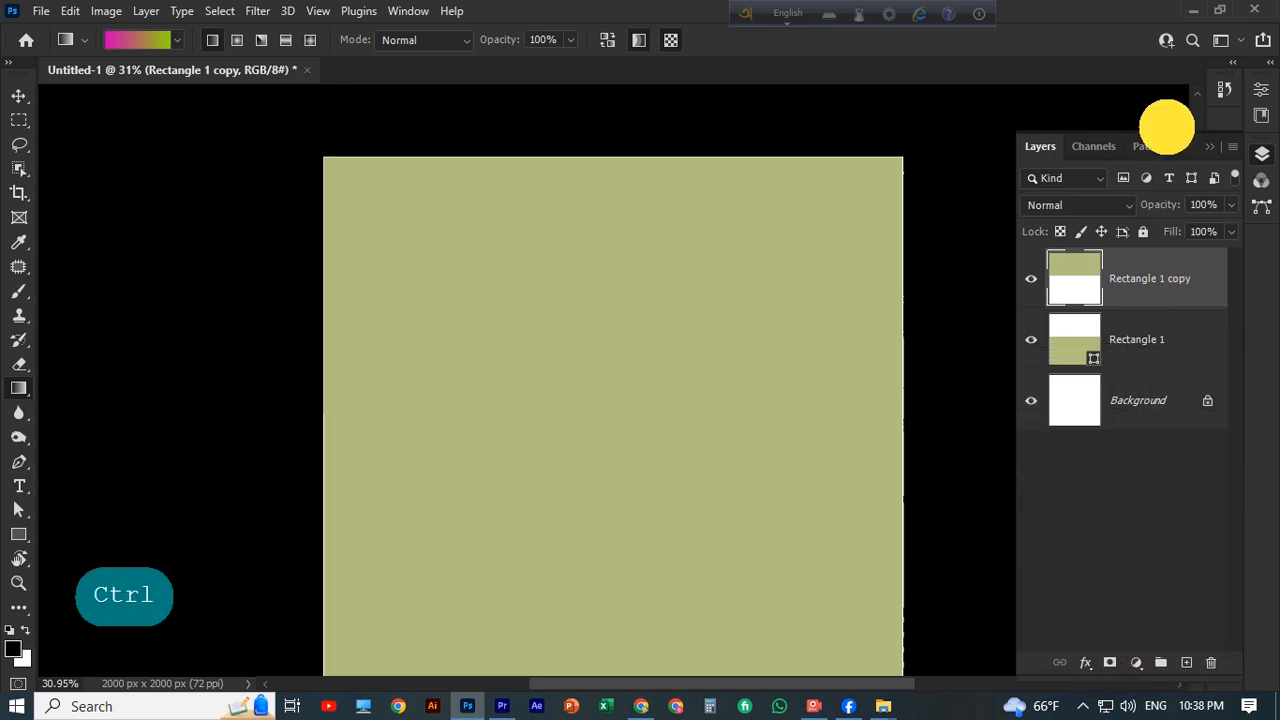
{"action": "left_click_drag", "start_coordinate": [1166, 127], "coordinate": [1168, 63]}
{"action": "left_click", "coordinate": [1137, 666]}
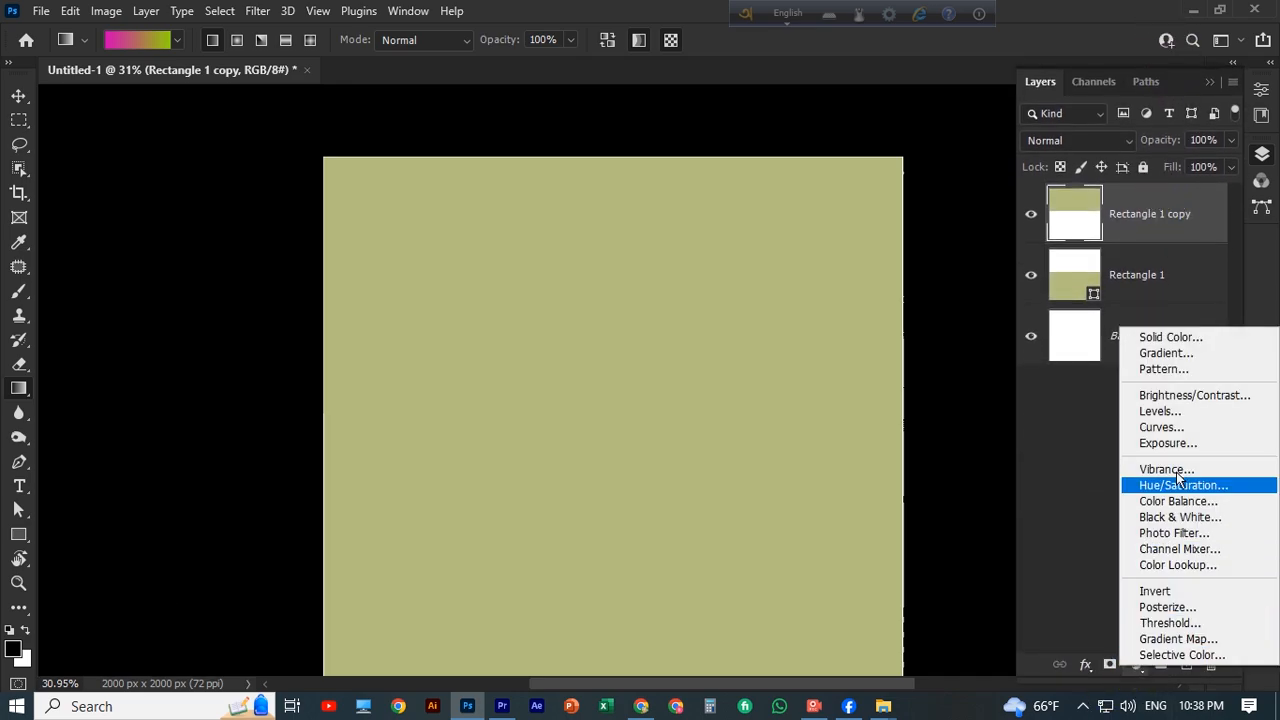
{"action": "left_click", "coordinate": [1150, 213]}
{"action": "left_click", "coordinate": [1110, 665]}
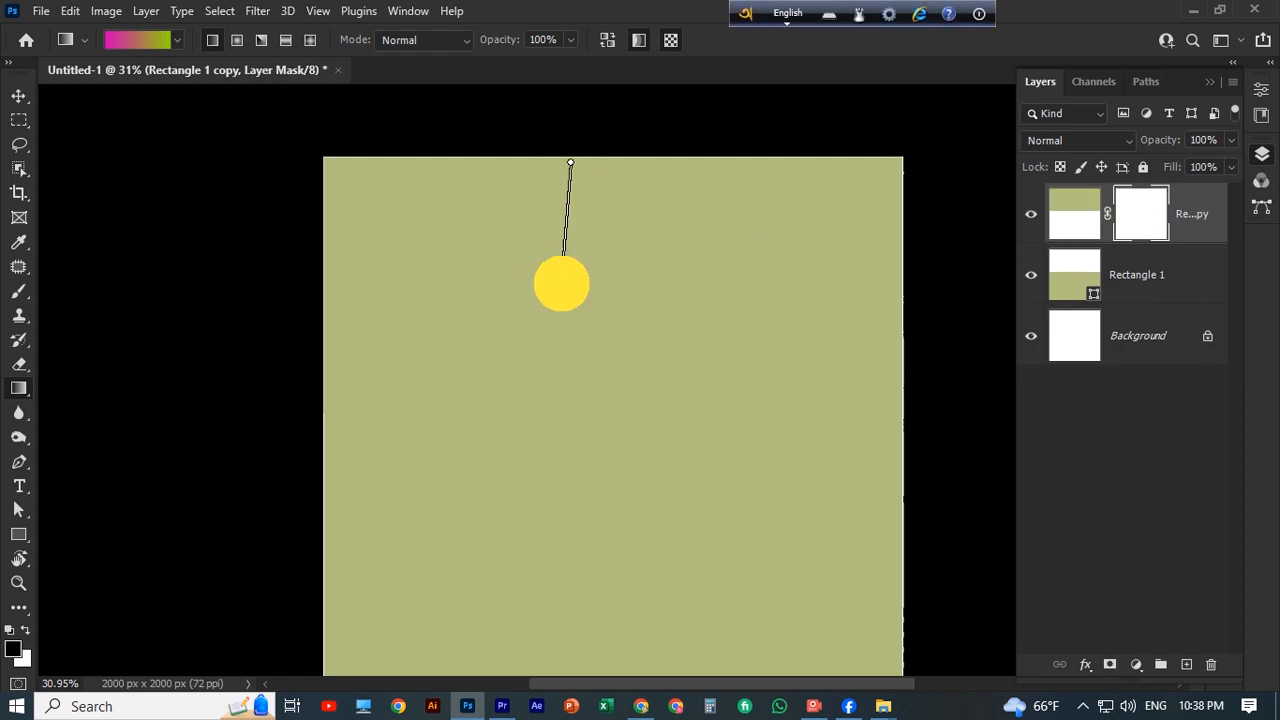
Apply linear gradients on the copy's mask so the upper rectangle fades from olive at the canvas top to pale at the horizon.
{"action": "left_click_drag", "start_coordinate": [562, 283], "coordinate": [562, 290]}
{"action": "left_click_drag", "start_coordinate": [585, 205], "coordinate": [615, 229]}
{"action": "left_click_drag", "start_coordinate": [602, 179], "coordinate": [584, 372]}
{"action": "left_click_drag", "start_coordinate": [600, 340], "coordinate": [611, 432]}
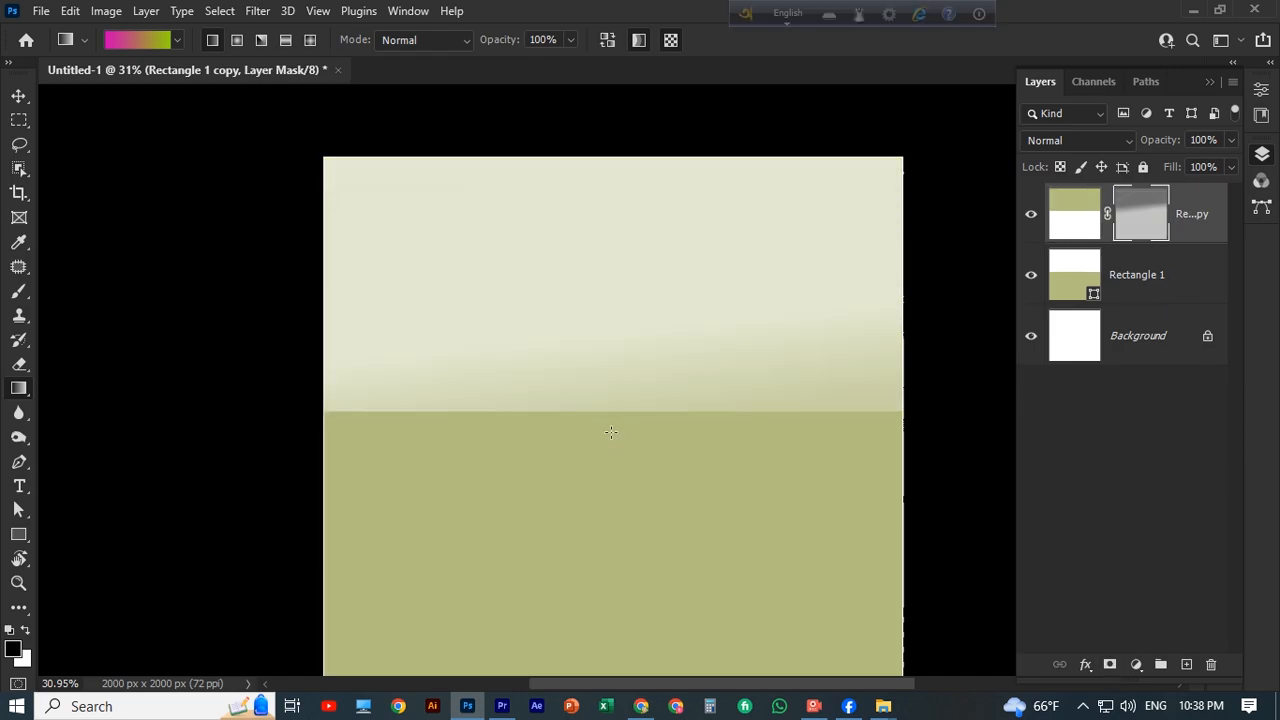
{"action": "left_click_drag", "start_coordinate": [581, 374], "coordinate": [606, 124]}
Rasterize the Rectangle 1 layer, undo the gradient applied directly to it, and add a layer mask.
{"action": "scroll", "coordinate": [597, 391], "scroll_direction": "down", "scroll_amount": 3}
{"action": "right_click", "coordinate": [1150, 279]}
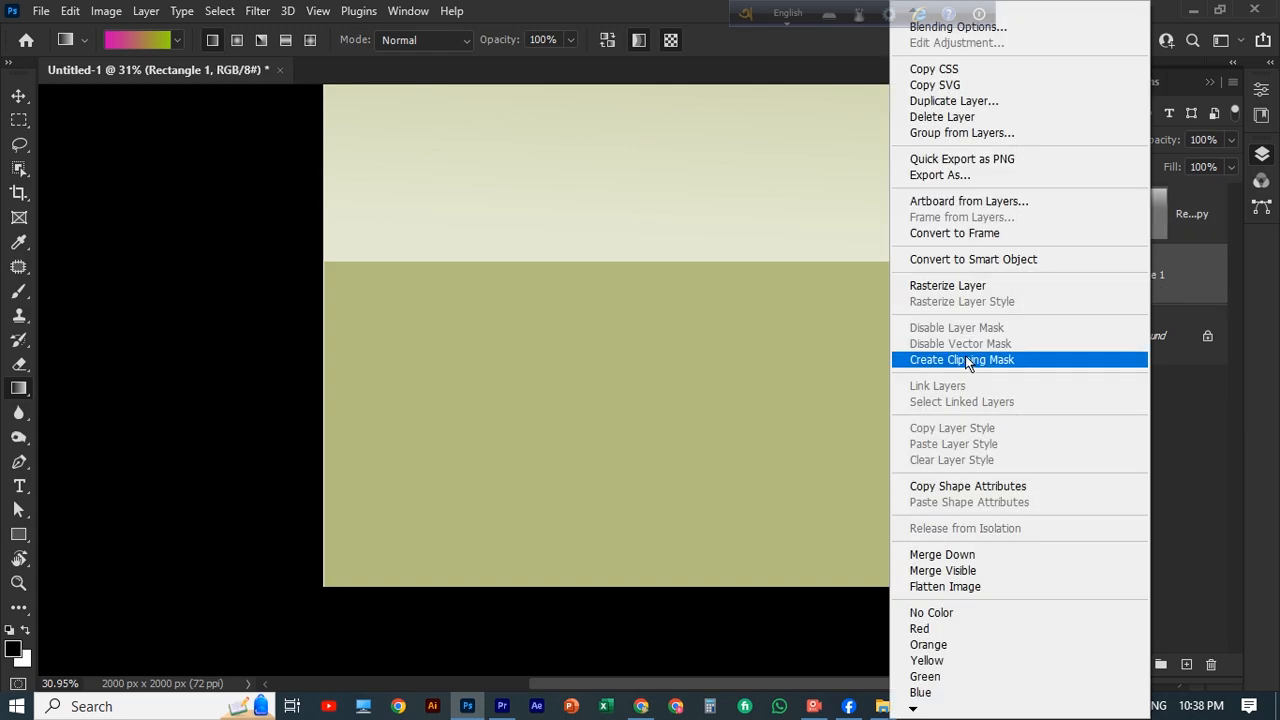
{"action": "left_click", "coordinate": [950, 286]}
{"action": "left_click_drag", "start_coordinate": [556, 470], "coordinate": [600, 320]}
{"action": "key", "text": "ctrl+z"}
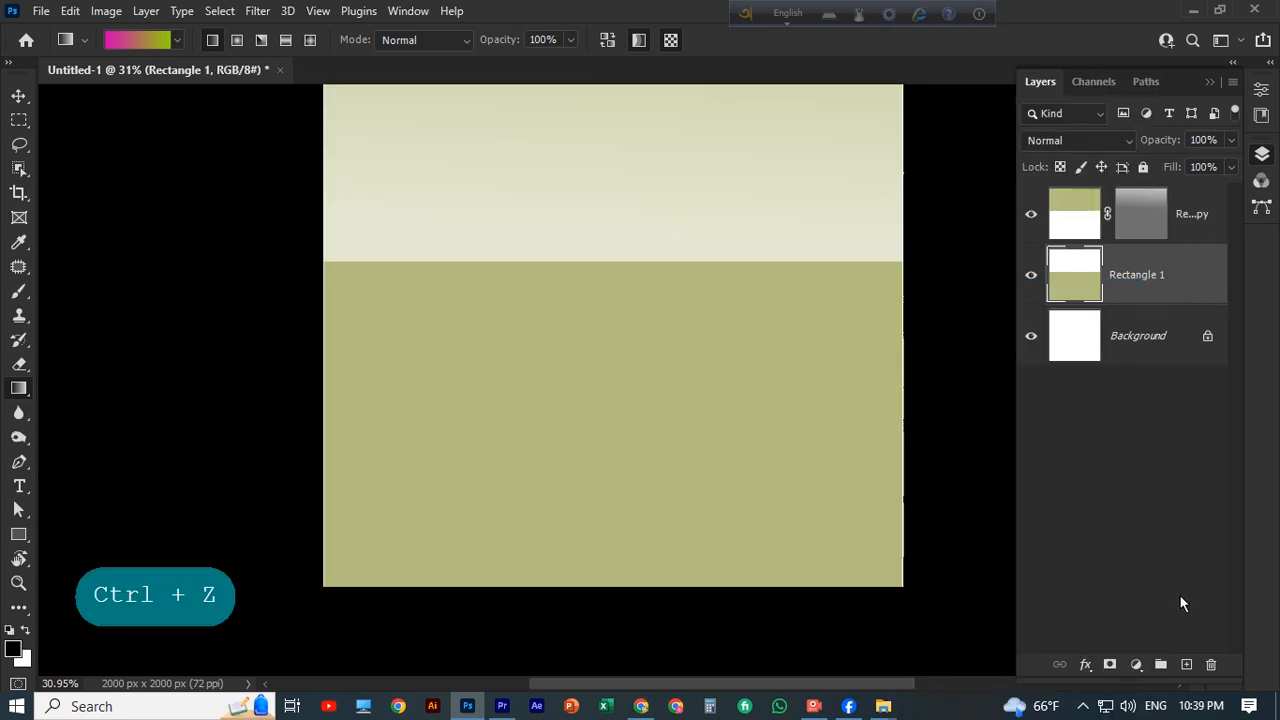
{"action": "left_click", "coordinate": [1110, 665]}
Fade the lower rectangle downward from the horizon with gradients on its mask, undoing the last unwanted ones.
{"action": "left_click_drag", "start_coordinate": [585, 460], "coordinate": [600, 310]}
{"action": "scroll", "coordinate": [656, 345], "scroll_direction": "up", "scroll_amount": 1}
{"action": "left_click_drag", "start_coordinate": [640, 270], "coordinate": [665, 198]}
{"action": "left_click_drag", "start_coordinate": [695, 248], "coordinate": [716, 190]}
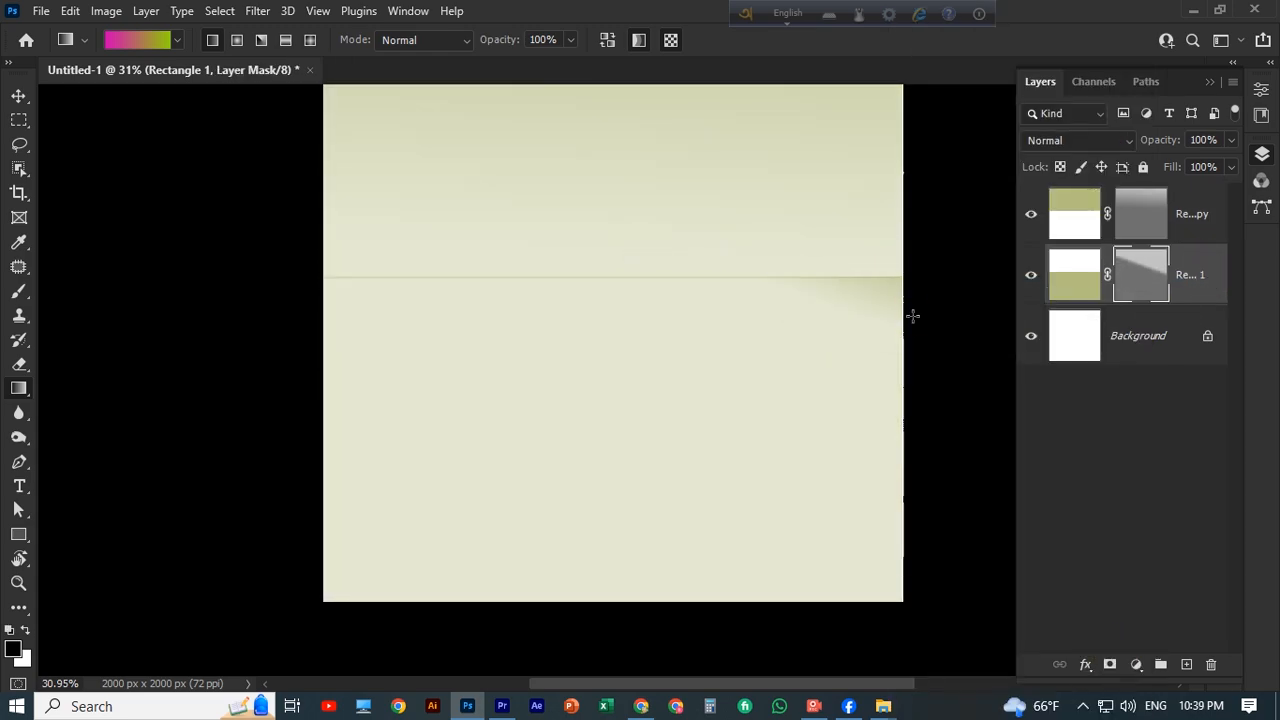
{"action": "key", "text": "ctrl+z"}
{"action": "key", "text": "ctrl+z"}
{"action": "key", "text": "ctrl+z"}
{"action": "key", "text": "ctrl+z"}
{"action": "key", "text": "ctrl+z"}
{"action": "scroll", "coordinate": [591, 483], "scroll_direction": "up", "scroll_amount": 1}
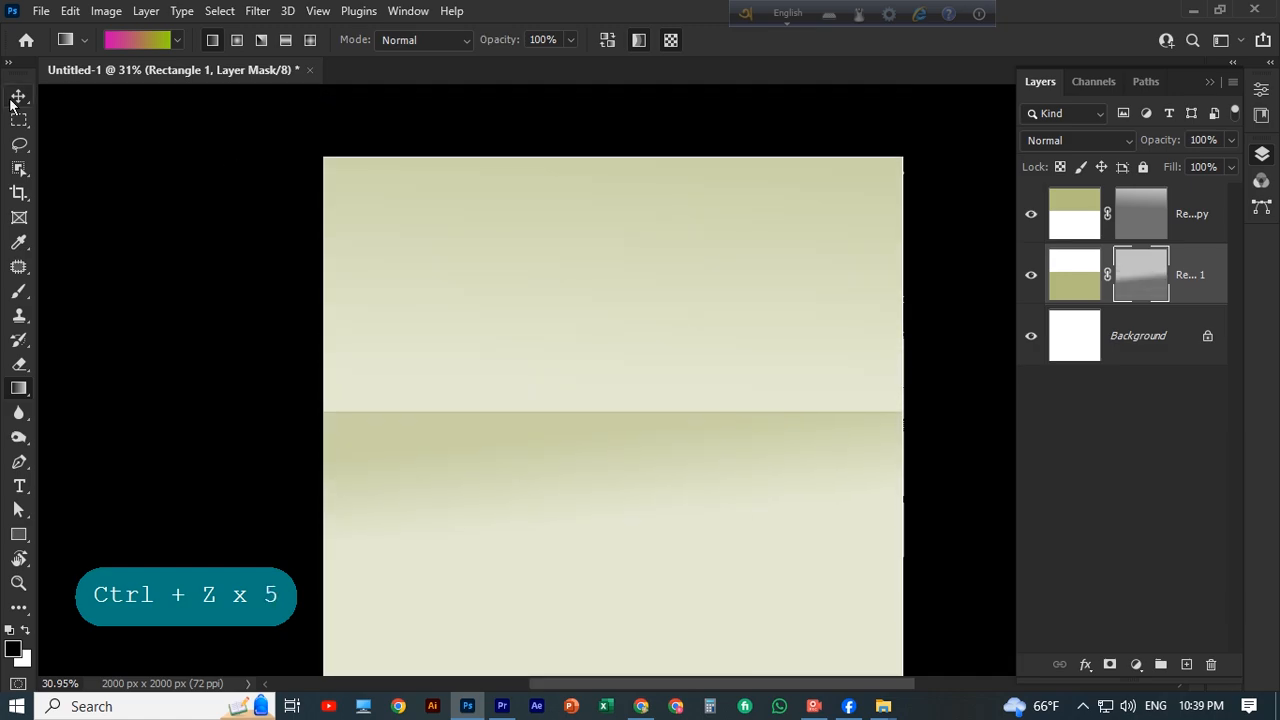
{"action": "left_click", "coordinate": [18, 97]}
{"action": "scroll", "coordinate": [590, 210], "scroll_direction": "down", "scroll_amount": 1}
{"action": "left_click", "coordinate": [594, 204]}
{"action": "key", "text": "ctrl+minus"}
{"action": "key", "text": "ctrl+minus"}
{"action": "key", "text": "ctrl+minus"}
{"action": "key", "text": "ctrl+minus"}
{"action": "key", "text": "ctrl+plus"}
{"action": "key", "text": "ctrl+plus"}
{"action": "scroll", "coordinate": [560, 300], "scroll_direction": "down", "scroll_amount": 1}
{"action": "left_click", "coordinate": [609, 416]}
{"action": "key", "text": "ctrl+plus"}
{"action": "key", "text": "ctrl+minus"}
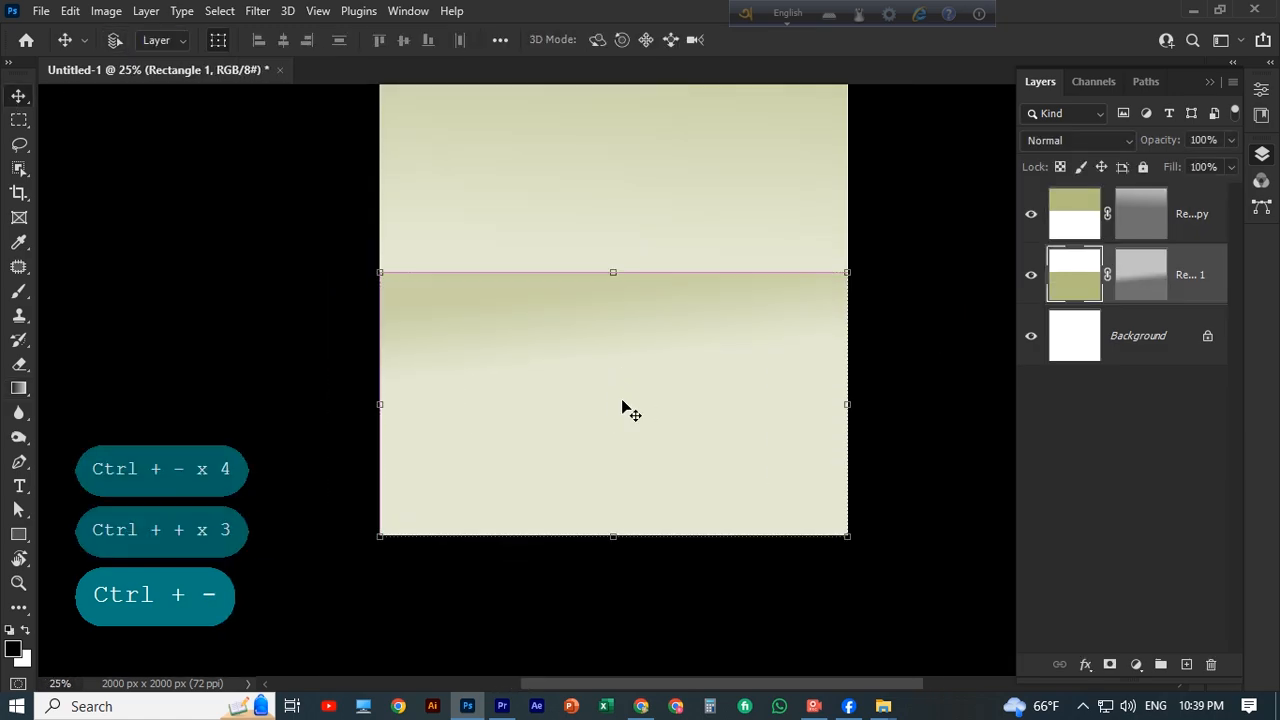
Add a new layer above the rectangles and lasso a jagged rock outline in the canvas's lower left corner.
{"action": "key", "text": "ctrl+minus"}
{"action": "left_click", "coordinate": [19, 145]}
{"action": "scroll", "coordinate": [217, 226], "scroll_direction": "down", "scroll_amount": 1}
{"action": "scroll", "coordinate": [217, 226], "scroll_direction": "up", "scroll_amount": 1}
{"action": "left_click", "coordinate": [1203, 218]}
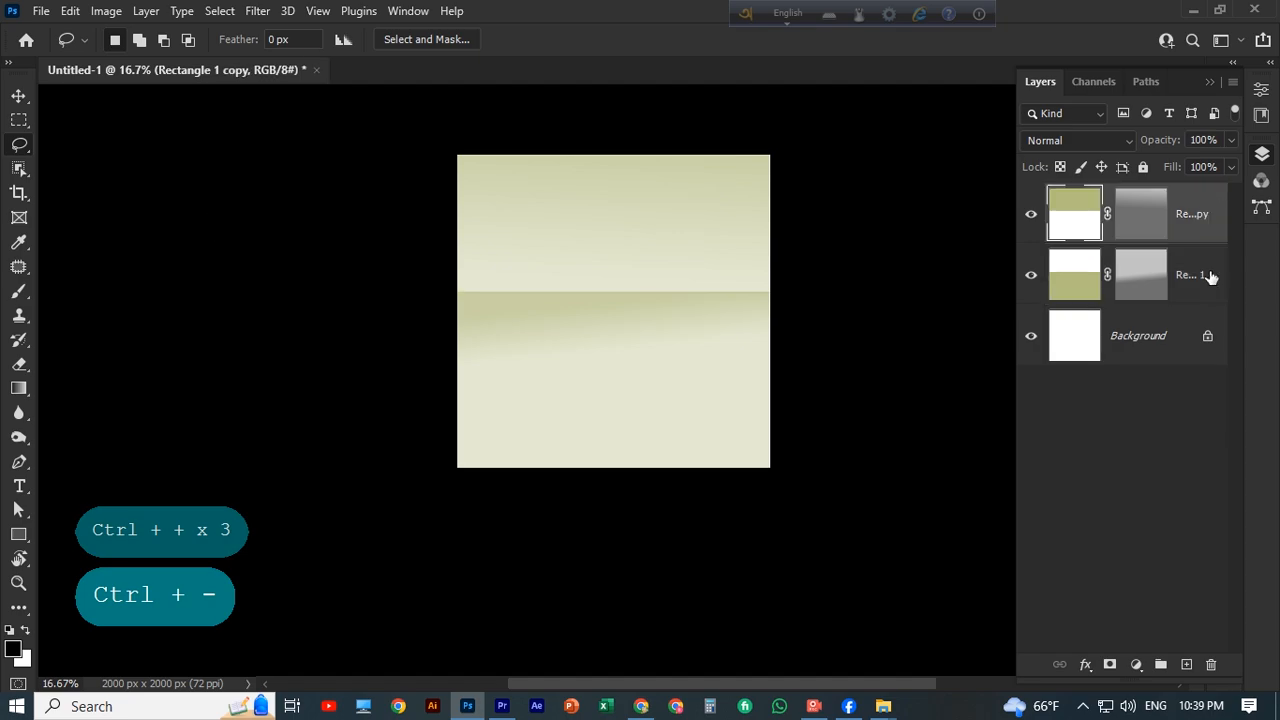
{"action": "left_click", "coordinate": [1187, 665]}
{"action": "left_click_drag", "start_coordinate": [458, 352], "coordinate": [458, 352]}
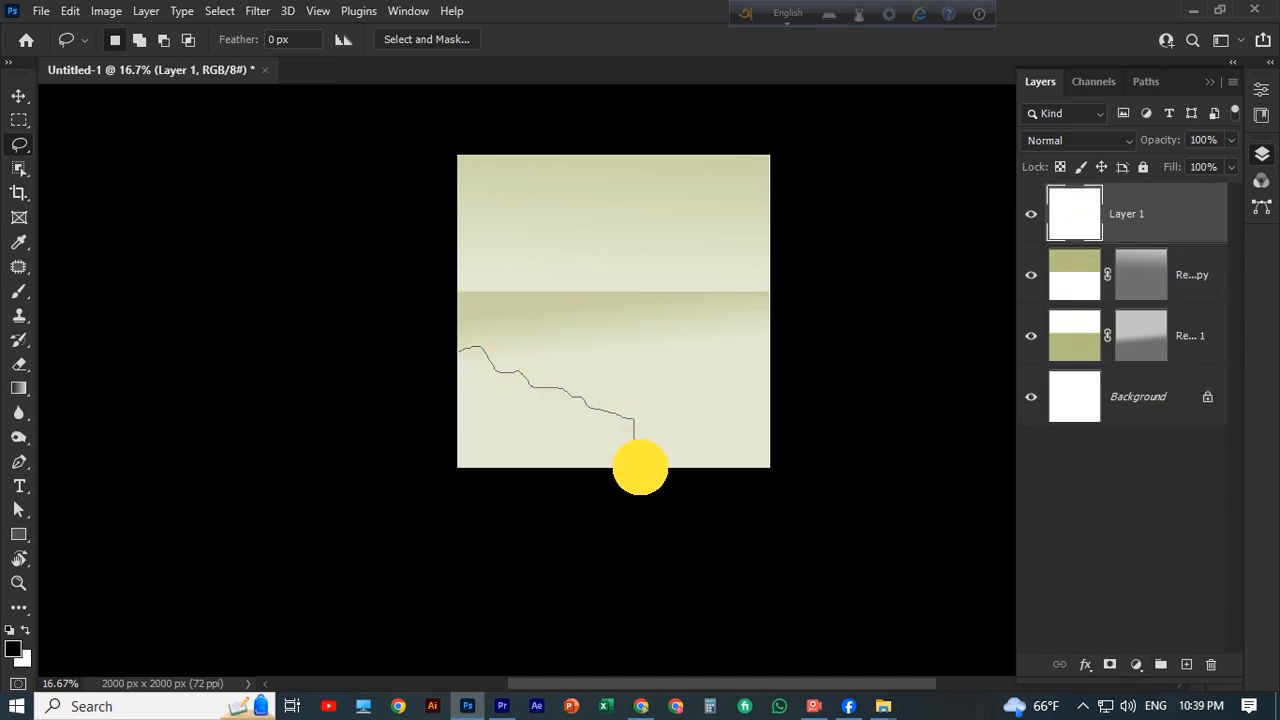
Set the background colour to dark olive green, fill the rock selection with it, and deselect.
{"action": "left_click", "coordinate": [22, 658]}
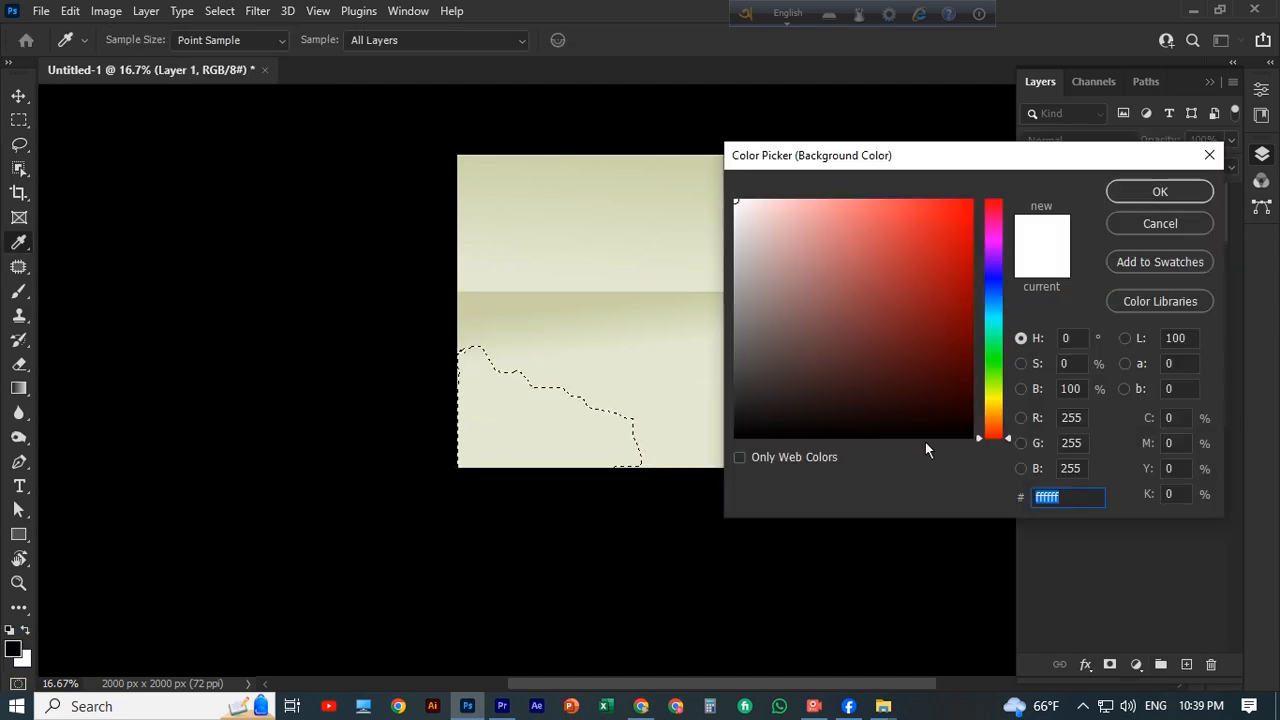
{"action": "left_click", "coordinate": [991, 398]}
{"action": "left_click", "coordinate": [836, 362]}
{"action": "key", "text": "Return"}
{"action": "key", "text": "alt+BackSpace"}
{"action": "key", "text": "ctrl+BackSpace"}
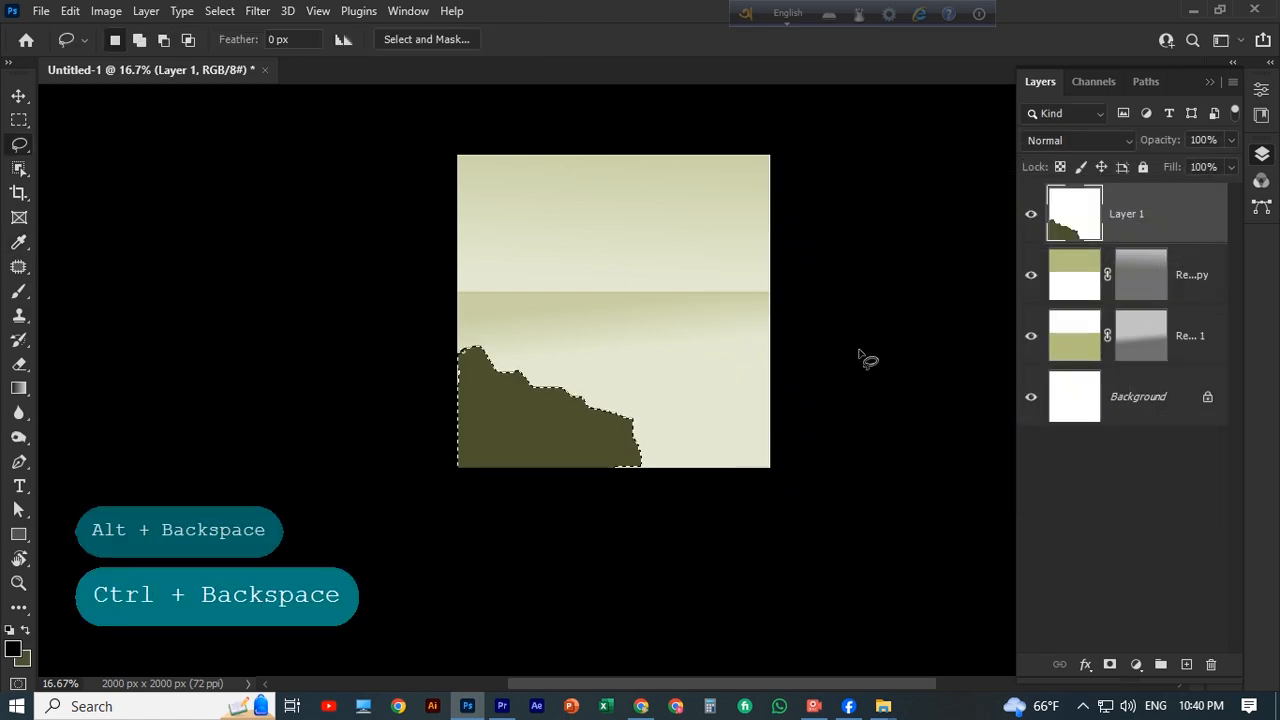
{"action": "key", "text": "v"}
{"action": "key", "text": "ctrl+d"}
Copy the rock to the right side of the canvas and try rotating the copy 180° and flipping it.
{"action": "scroll", "coordinate": [500, 451], "scroll_direction": "up", "scroll_amount": 1}
{"action": "mouse_move", "coordinate": [510, 450]}
{"action": "left_mouse_down"}
{"action": "mouse_move", "coordinate": [687, 447]}
{"action": "mouse_move", "coordinate": [697, 428]}
{"action": "left_mouse_up"}
{"action": "scroll", "coordinate": [697, 428], "scroll_direction": "down", "scroll_amount": 1}
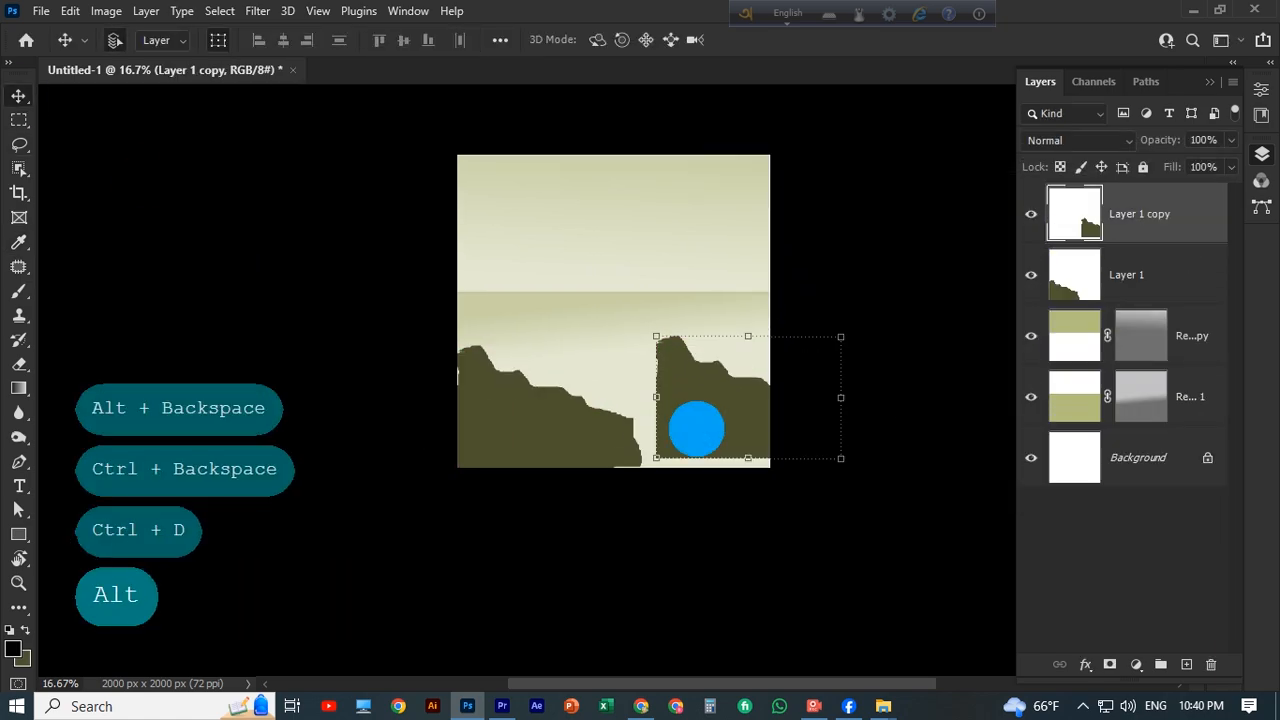
{"action": "key", "text": "ctrl+t"}
{"action": "right_click", "coordinate": [693, 422]}
{"action": "left_click", "coordinate": [706, 410]}
{"action": "right_click", "coordinate": [706, 410]}
{"action": "left_click", "coordinate": [737, 372]}
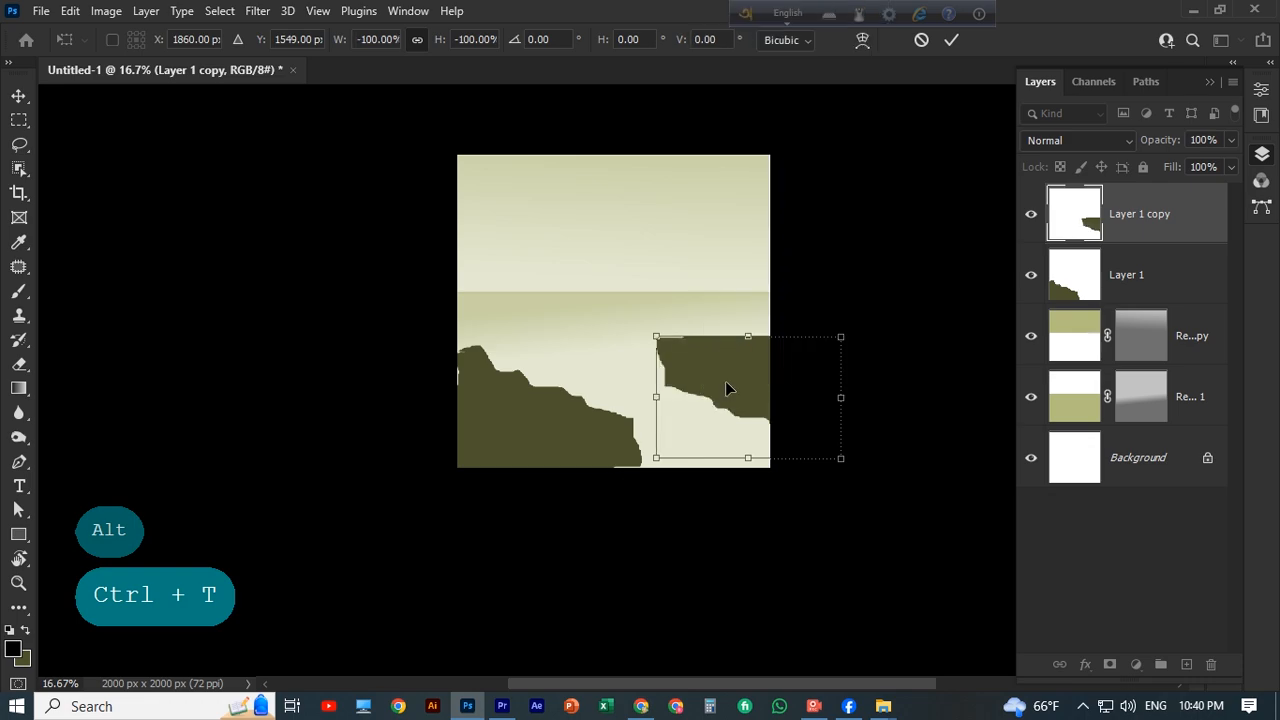
{"action": "right_click", "coordinate": [736, 379]}
{"action": "left_click", "coordinate": [780, 664]}
Reduce the rock copy's height to 73.02% and again to 67.43%, keeping it upright at the canvas's right edge.
{"action": "left_click_drag", "start_coordinate": [743, 467], "coordinate": [730, 252]}
{"action": "left_click_drag", "start_coordinate": [717, 340], "coordinate": [716, 386]}
{"action": "left_click_drag", "start_coordinate": [656, 346], "coordinate": [656, 347]}
{"action": "left_click_drag", "start_coordinate": [804, 346], "coordinate": [806, 361]}
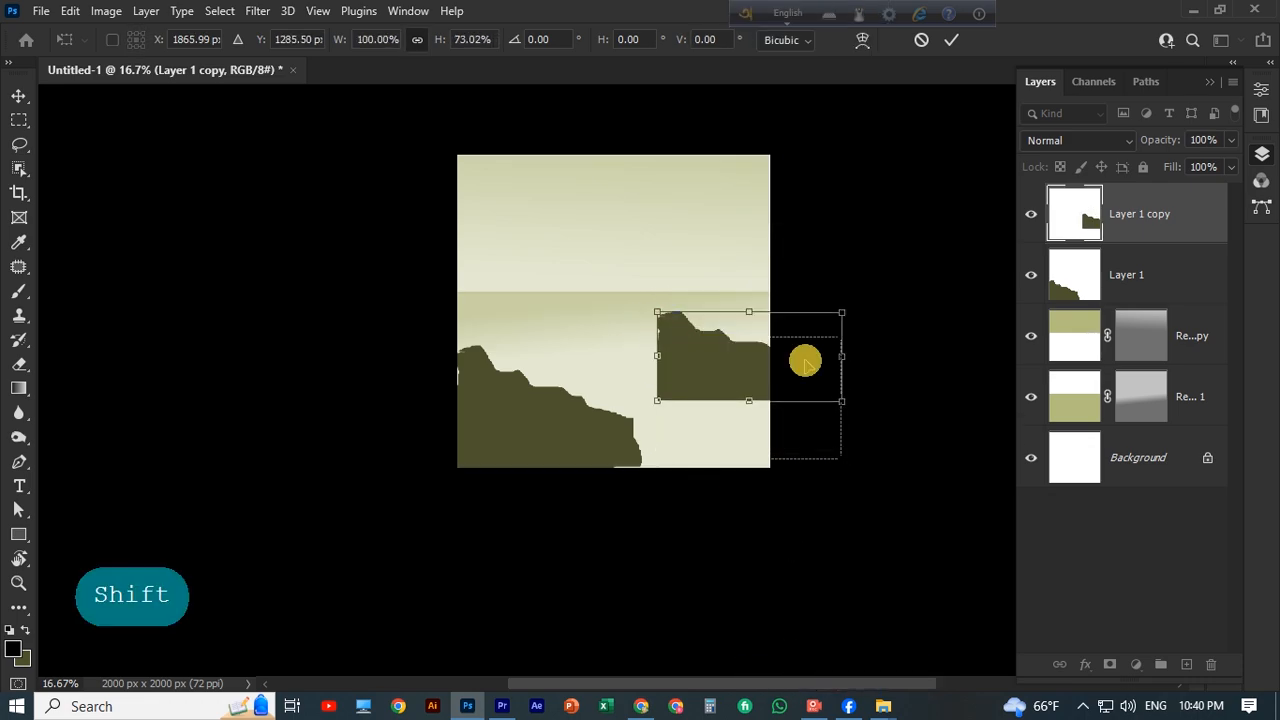
{"action": "left_click", "coordinate": [900, 205]}
{"action": "left_click", "coordinate": [899, 199]}
{"action": "left_click", "coordinate": [681, 424]}
{"action": "left_click_drag", "start_coordinate": [748, 312], "coordinate": [746, 341]}
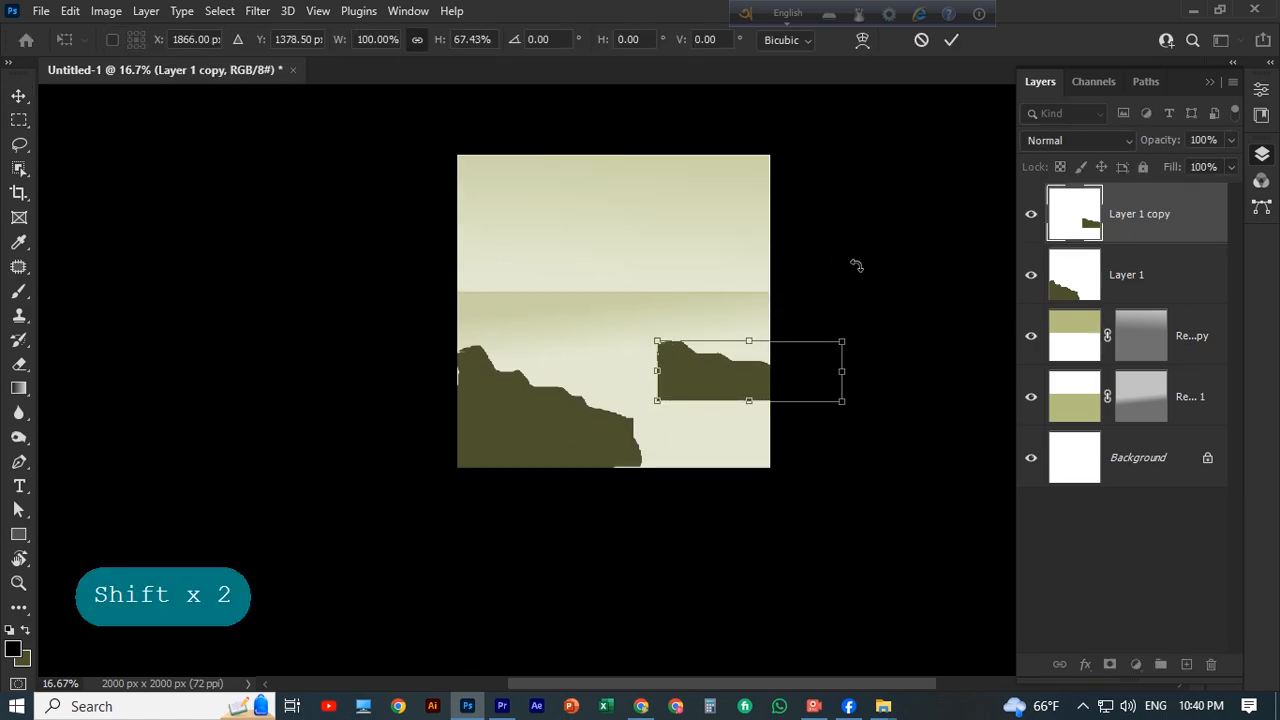
{"action": "left_click", "coordinate": [941, 189]}
{"action": "left_click", "coordinate": [943, 187]}
{"action": "left_click", "coordinate": [675, 386]}
Lasso an irregular outline around the right rock's left and bottom edges, fill it with dark olive, and deselect.
{"action": "scroll", "coordinate": [673, 384], "scroll_direction": "down", "scroll_amount": 1}
{"action": "left_click", "coordinate": [19, 145]}
{"action": "scroll", "coordinate": [720, 378], "scroll_direction": "down", "scroll_amount": 2}
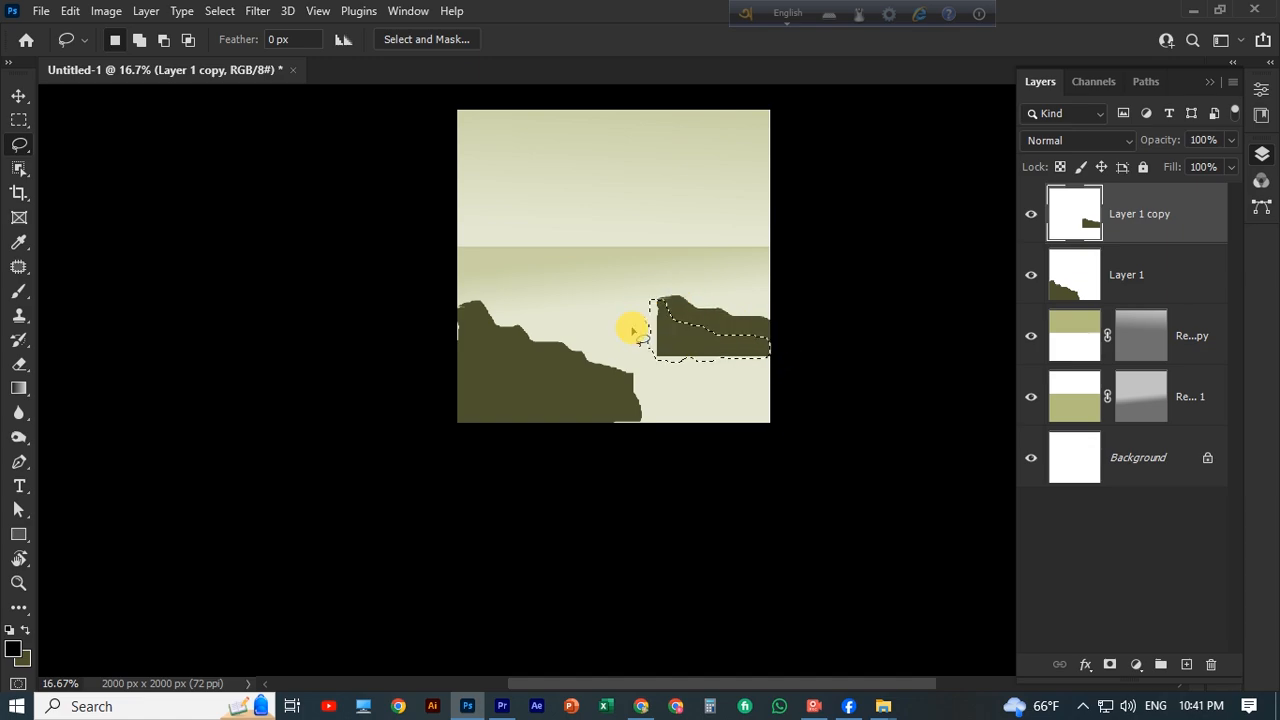
{"action": "key", "text": "alt+BackSpace"}
{"action": "key", "text": "ctrl+BackSpace"}
{"action": "key", "text": "ctrl+d"}
{"action": "key", "text": "v"}
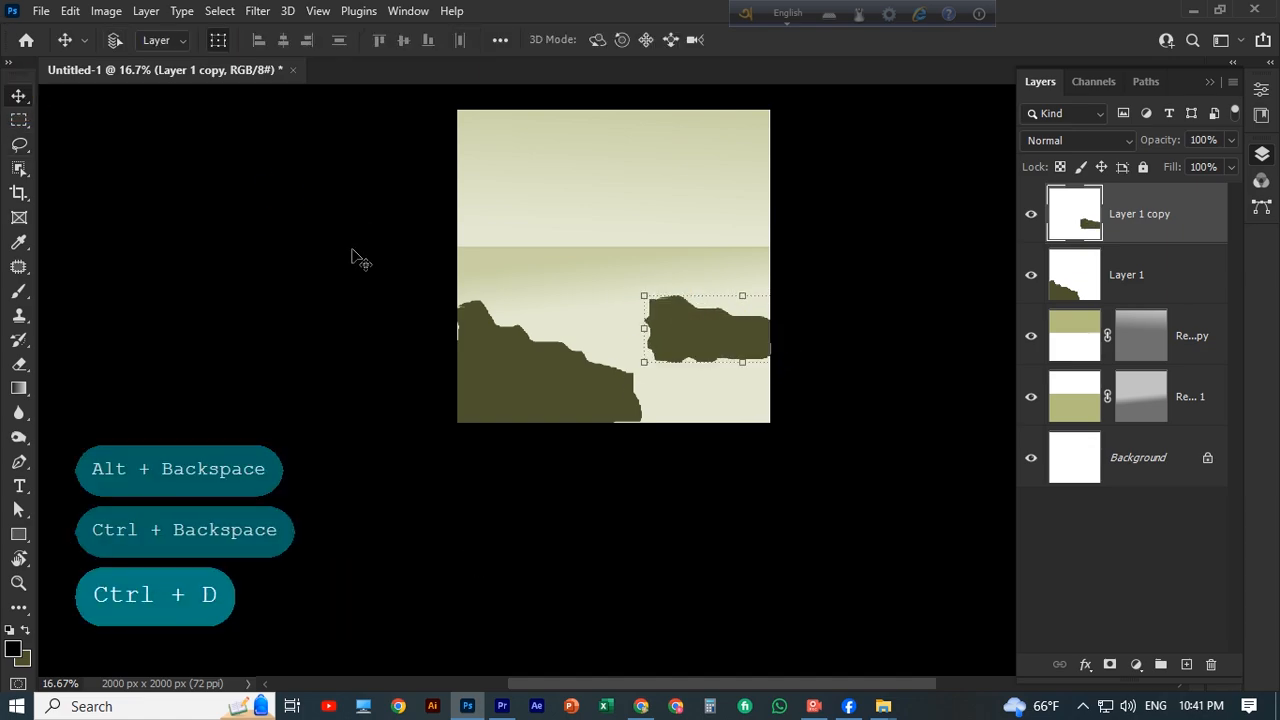
{"action": "left_click", "coordinate": [865, 410]}
{"action": "scroll", "coordinate": [865, 410], "scroll_direction": "down", "scroll_amount": 1}
{"action": "left_click", "coordinate": [711, 343]}
{"action": "left_click", "coordinate": [846, 414]}
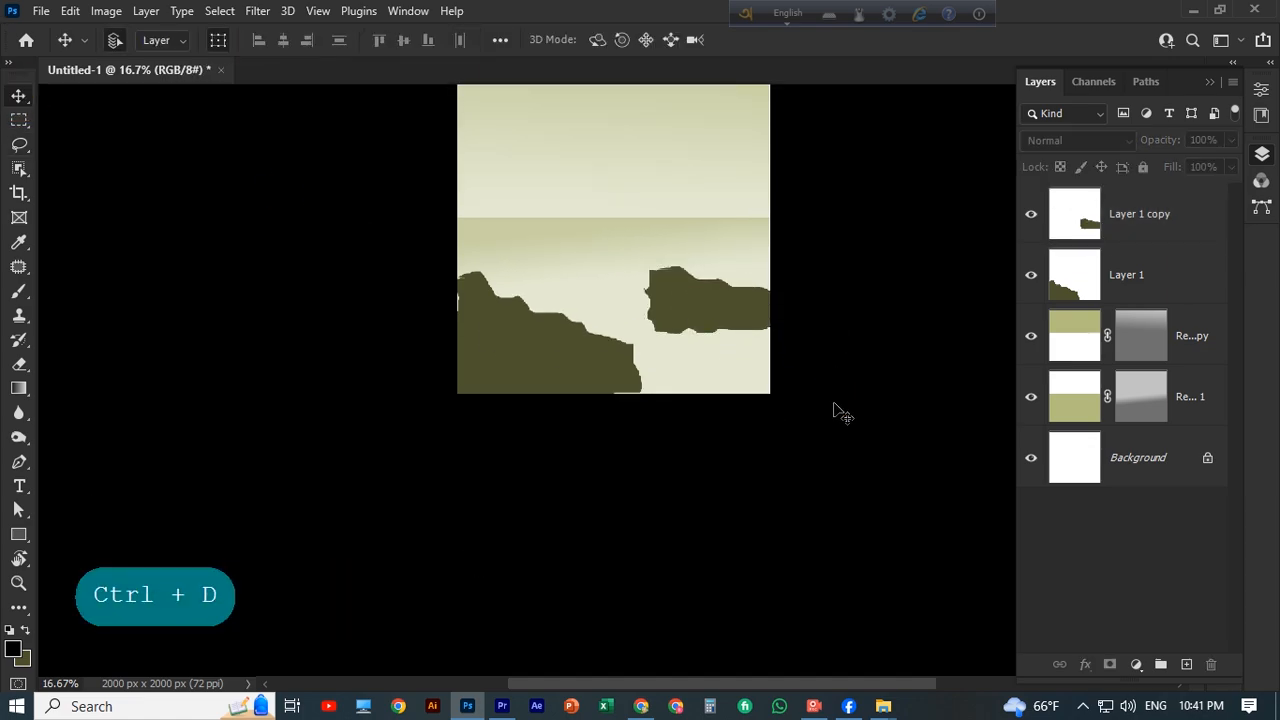
{"action": "scroll", "coordinate": [837, 409], "scroll_direction": "up", "scroll_amount": 1}
{"action": "scroll", "coordinate": [822, 435], "scroll_direction": "up", "scroll_amount": 1}
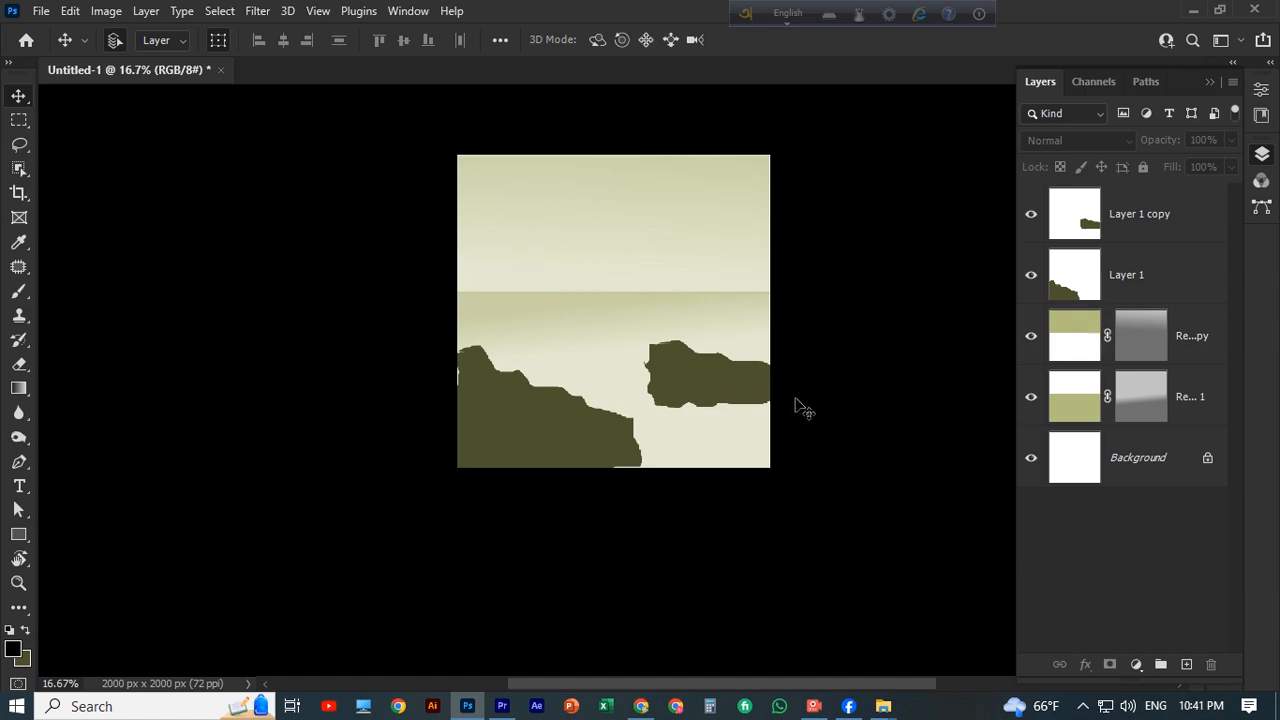
Lasso another rock outline just above the right rock and try to fill it with the background colour.
{"action": "key", "text": "l"}
{"action": "scroll", "coordinate": [593, 293], "scroll_direction": "up", "scroll_amount": 1}
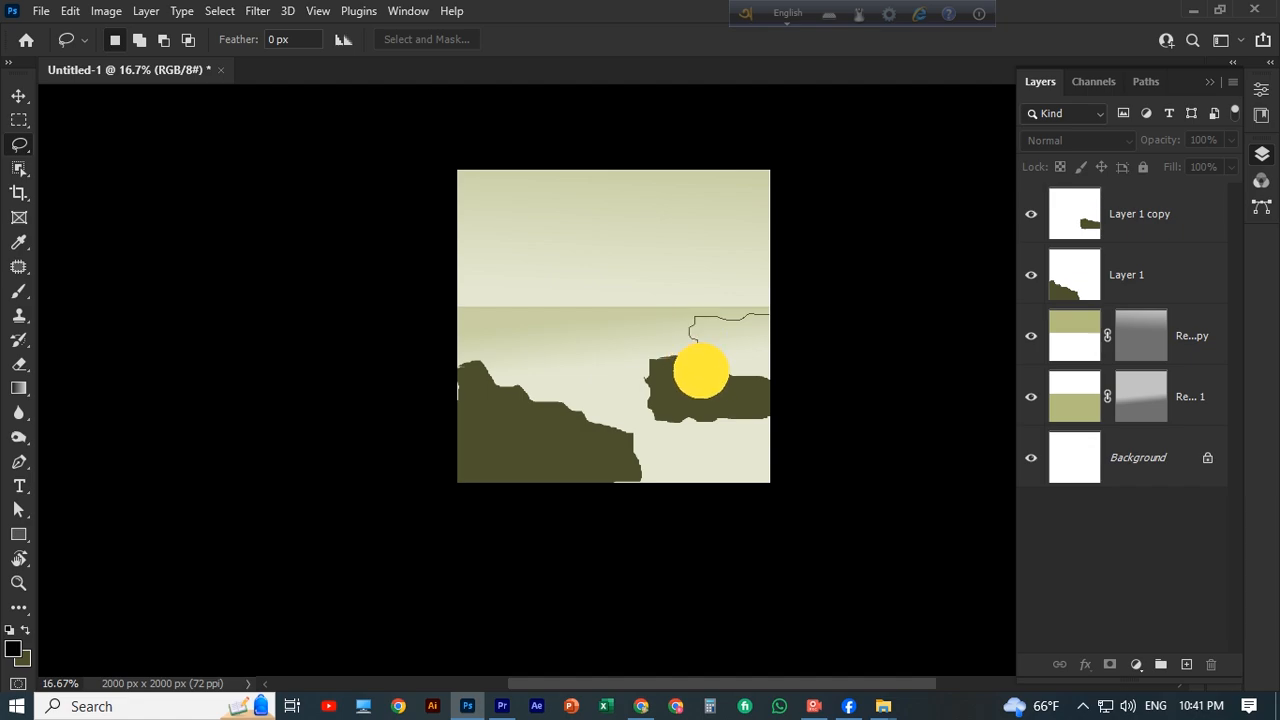
{"action": "key", "text": "ctrl+BackSpace"}
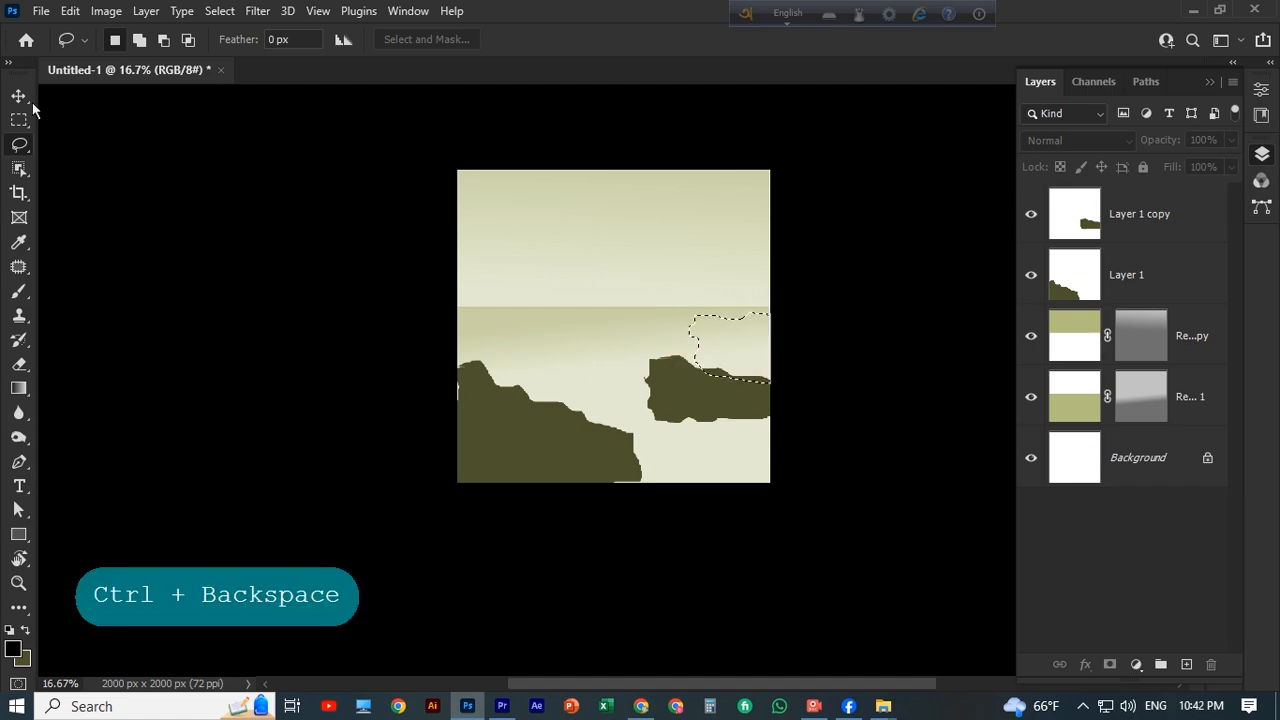
{"action": "key", "text": "v"}
{"action": "key", "text": "alt+BackSpace"}
{"action": "key", "text": "ctrl+BackSpace"}
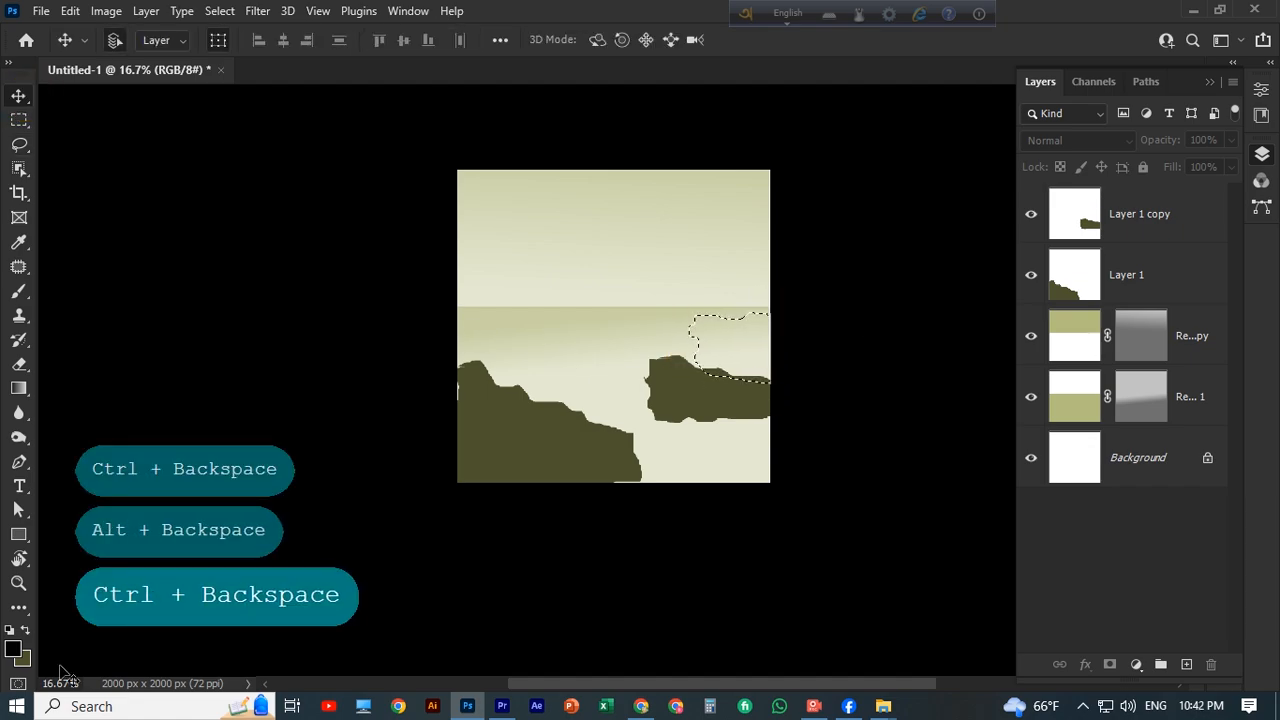
Sample the right rock's dark olive as the foreground colour.
{"action": "left_click", "coordinate": [13, 649]}
{"action": "left_click", "coordinate": [718, 398]}
{"action": "key", "text": "Return"}
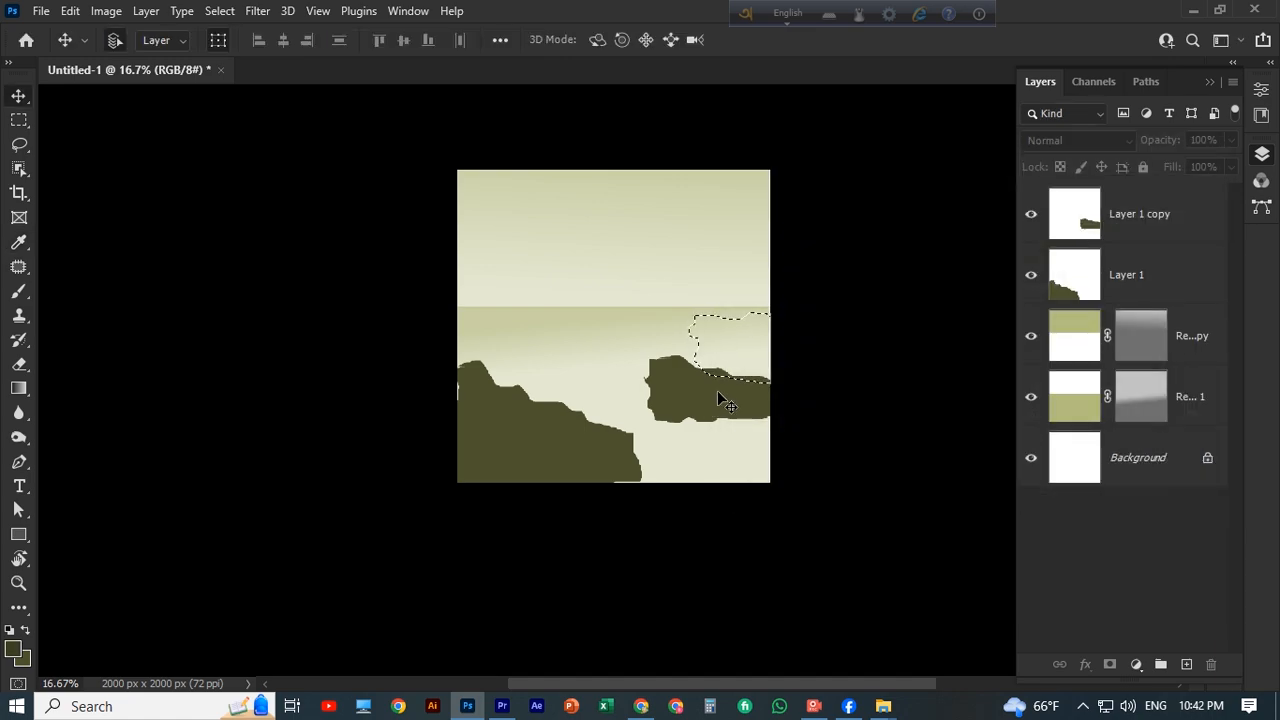
Add a new layer at the top of the layer stack, fill the rock selection with dark olive, and deselect.
{"action": "left_click", "coordinate": [1160, 214]}
{"action": "left_click", "coordinate": [1159, 464]}
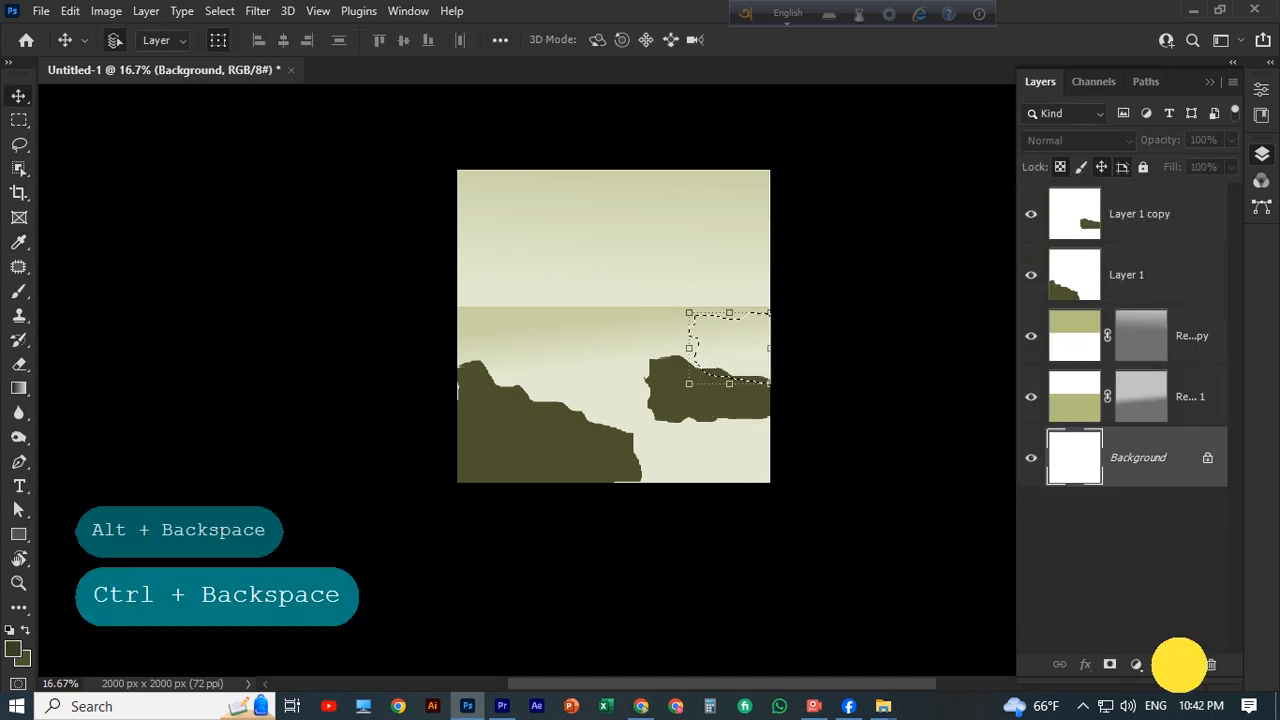
{"action": "left_click", "coordinate": [1184, 665]}
{"action": "left_click_drag", "start_coordinate": [1140, 457], "coordinate": [1135, 190]}
{"action": "key", "text": "ctrl+BackSpace"}
{"action": "key", "text": "ctrl+d"}
{"action": "scroll", "coordinate": [734, 357], "scroll_direction": "down", "scroll_amount": 2}
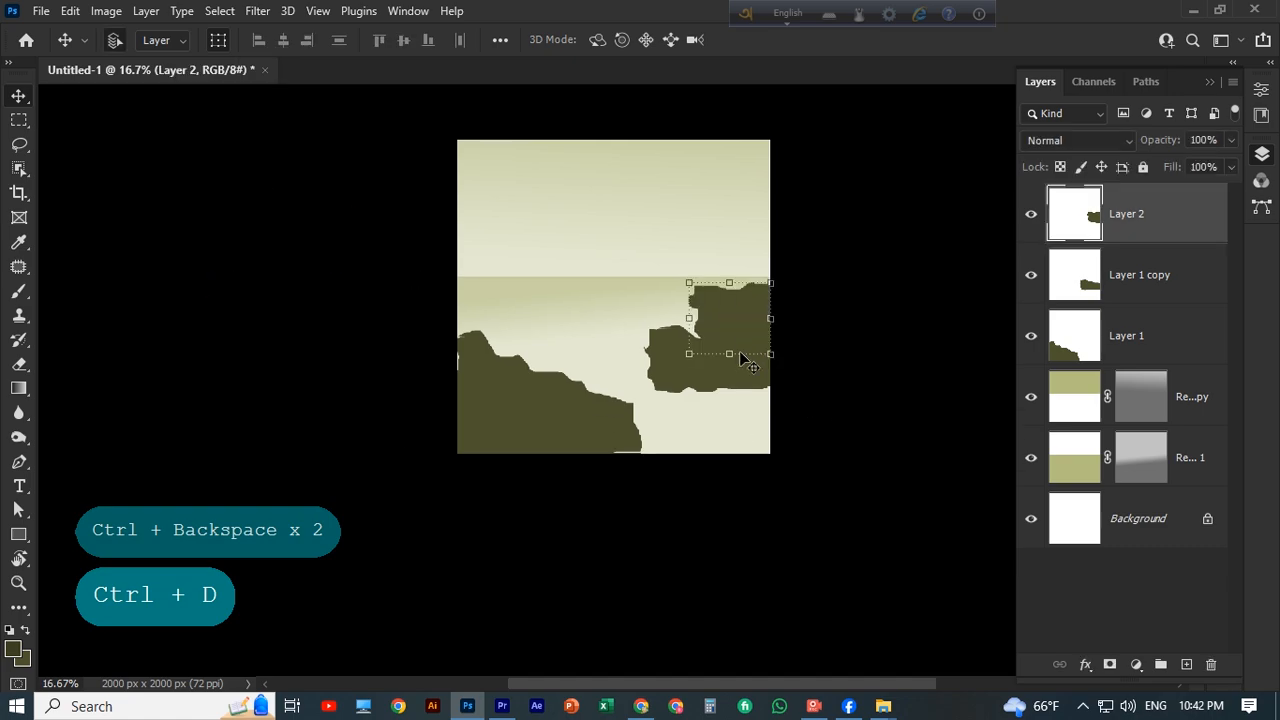
Stretch the new upper rock toward the canvas centre and lower its top edge slightly, applying the transformation.
{"action": "scroll", "coordinate": [732, 320], "scroll_direction": "up", "scroll_amount": 1}
{"action": "left_click_drag", "start_coordinate": [730, 297], "coordinate": [624, 338]}
{"action": "left_click_drag", "start_coordinate": [697, 322], "coordinate": [697, 312]}
{"action": "left_click", "coordinate": [951, 40]}
{"action": "left_click", "coordinate": [861, 232]}
{"action": "scroll", "coordinate": [861, 232], "scroll_direction": "down", "scroll_amount": 1}
{"action": "scroll", "coordinate": [861, 232], "scroll_direction": "up", "scroll_amount": 1}
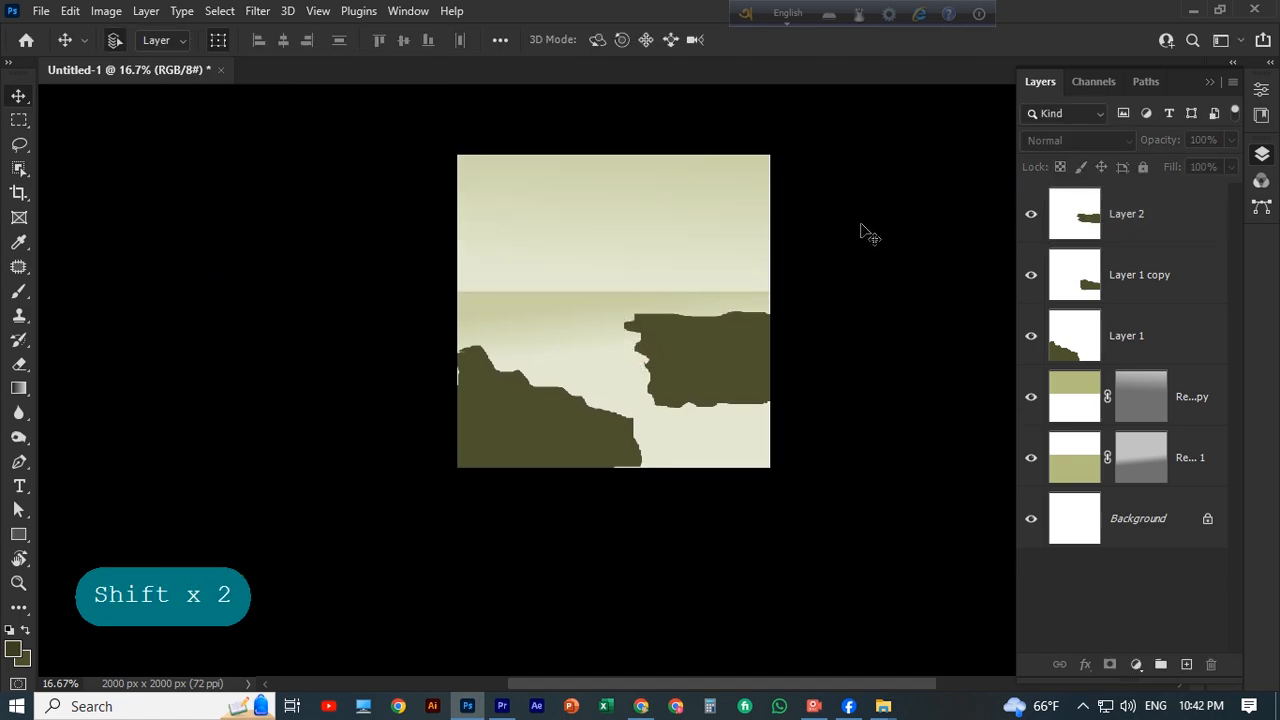
{"action": "scroll", "coordinate": [823, 245], "scroll_direction": "up", "scroll_amount": 3}
{"action": "scroll", "coordinate": [525, 360], "scroll_direction": "down", "scroll_amount": 1}
{"action": "left_click", "coordinate": [534, 355]}
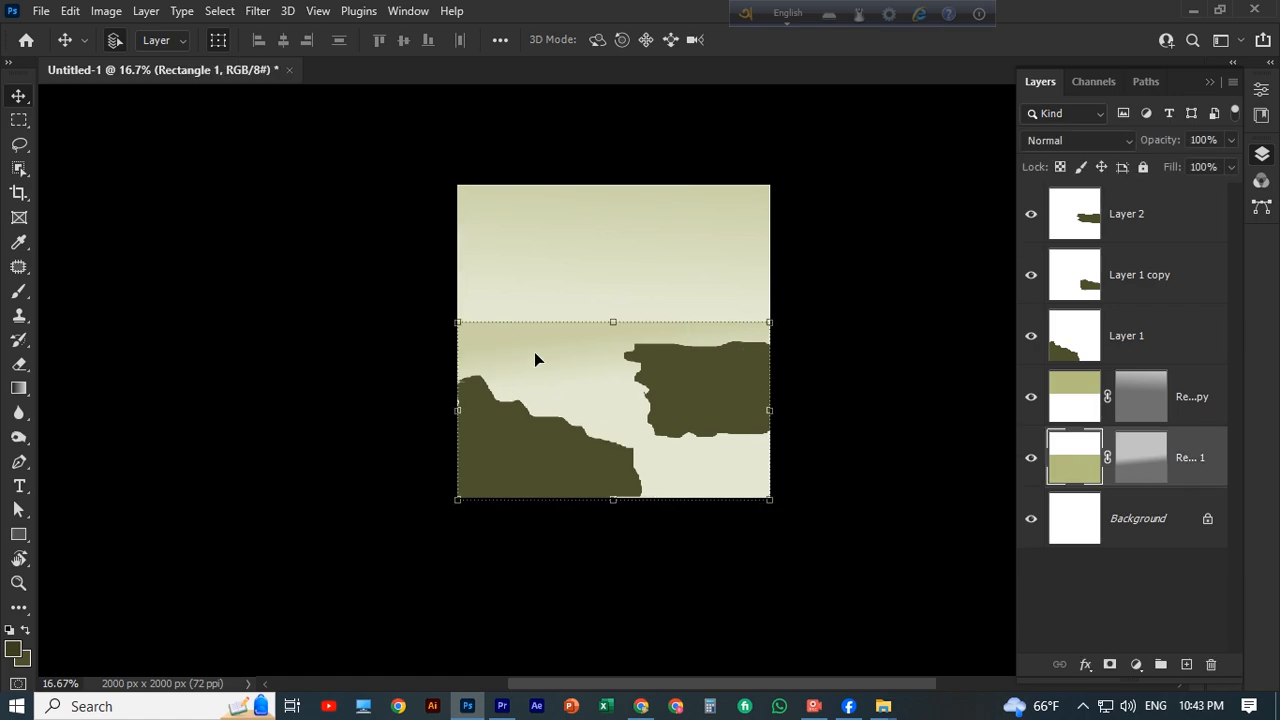
{"action": "left_click", "coordinate": [620, 229]}
{"action": "scroll", "coordinate": [580, 290], "scroll_direction": "down", "scroll_amount": 3}
{"action": "scroll", "coordinate": [41, 239], "scroll_direction": "up", "scroll_amount": 1}
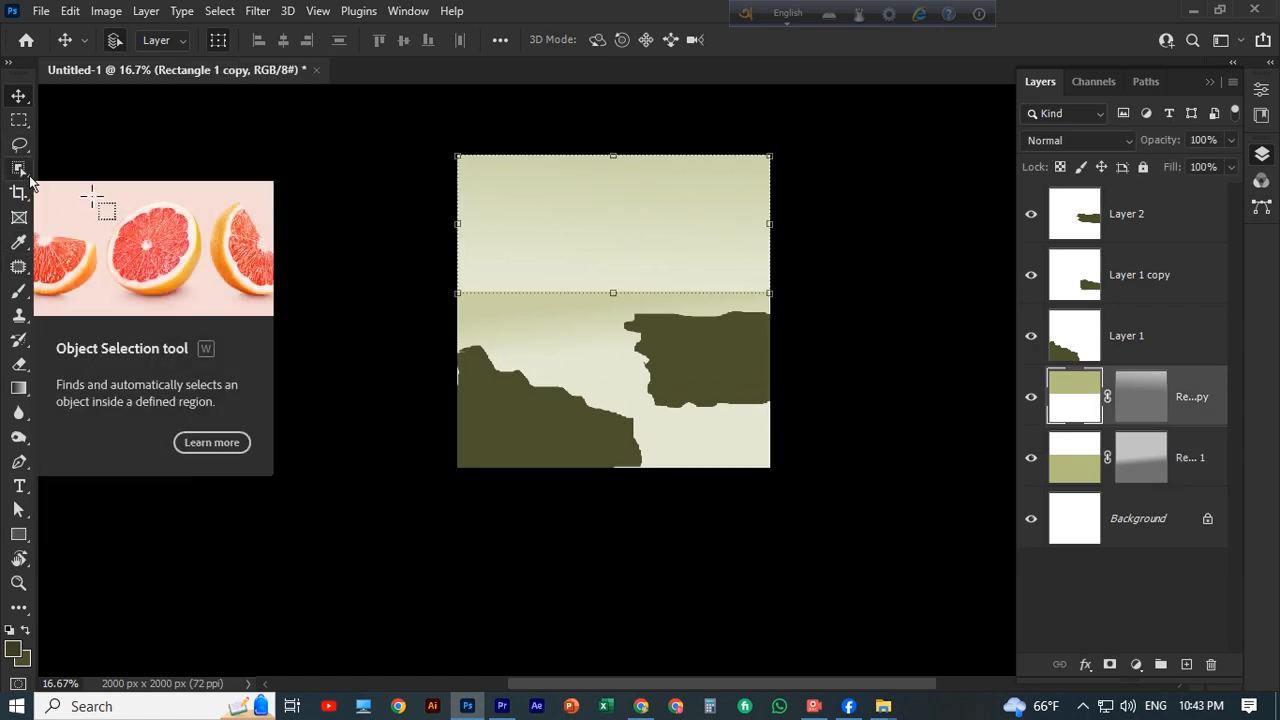
Add a new layer at the top of the layer stack and undo the first small trial lasso outlines below the horizon.
{"action": "left_click", "coordinate": [1150, 220]}
{"action": "left_click", "coordinate": [1186, 664]}
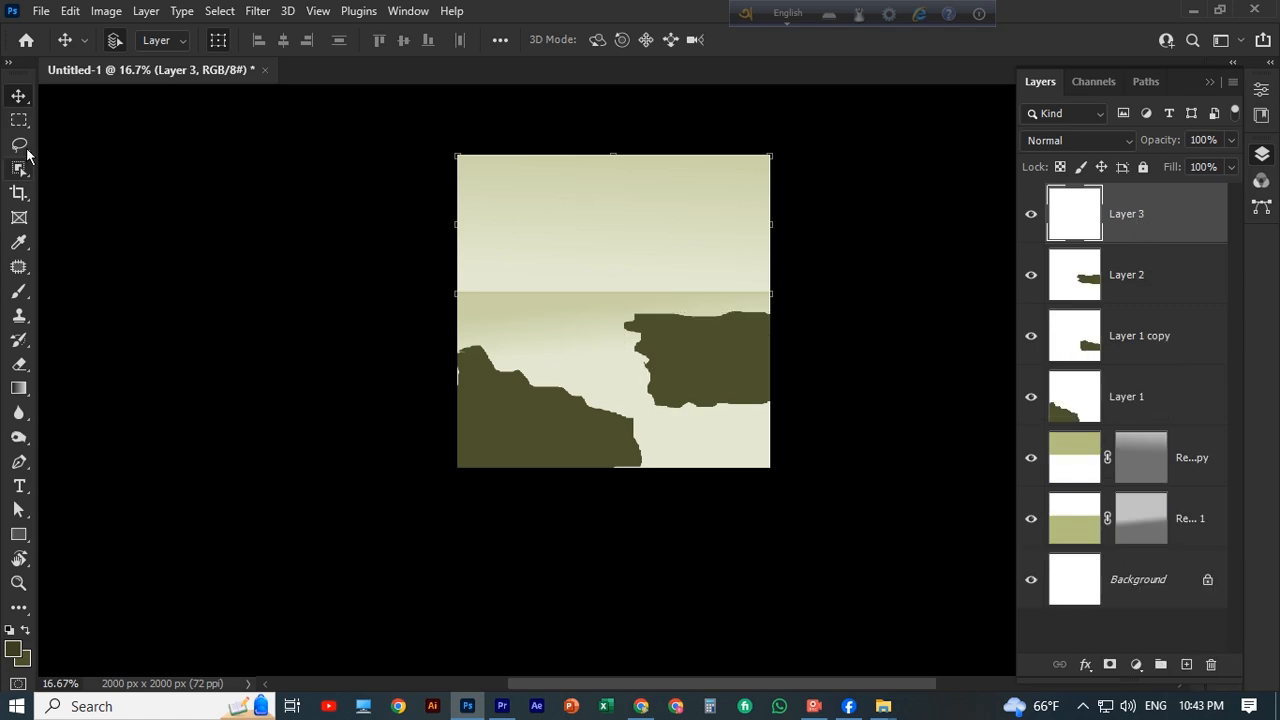
{"action": "left_click", "coordinate": [19, 143]}
{"action": "scroll", "coordinate": [563, 234], "scroll_direction": "down", "scroll_amount": 2}
{"action": "scroll", "coordinate": [463, 315], "scroll_direction": "up", "scroll_amount": 3}
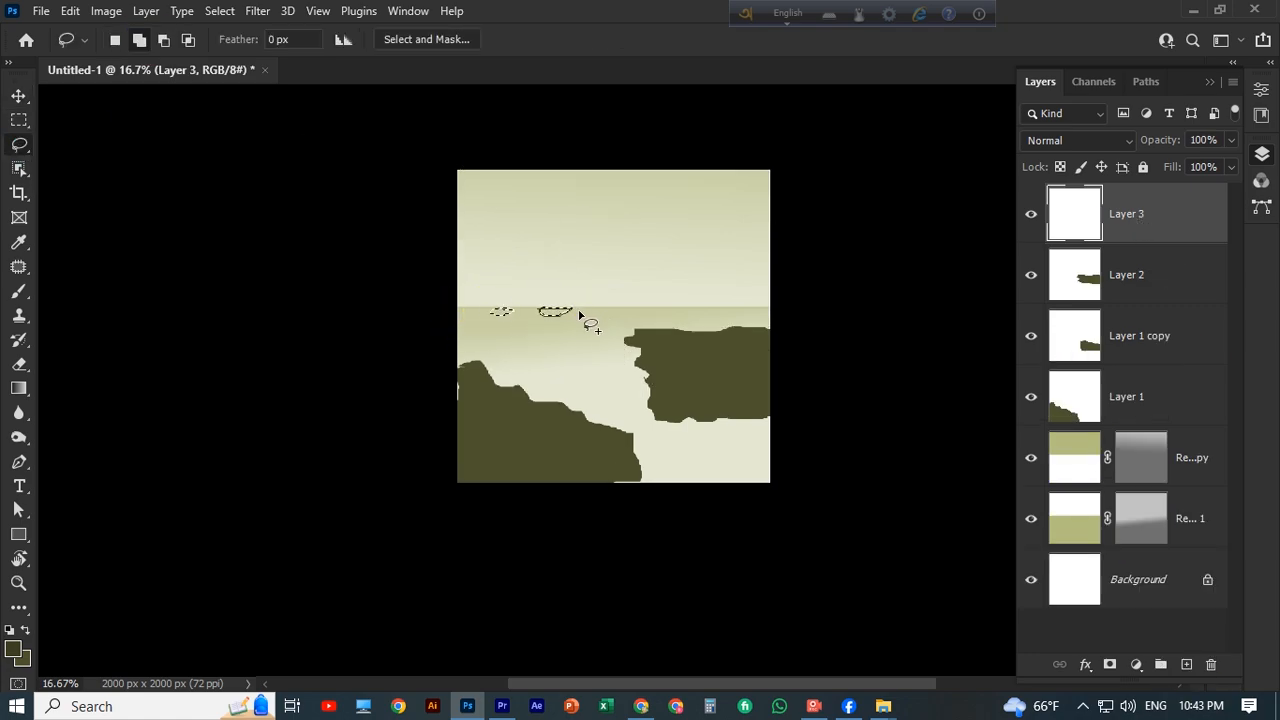
{"action": "key", "text": "ctrl+z"}
{"action": "key", "text": "ctrl+z"}
{"action": "key", "text": "ctrl+z"}
Lasso a row of thin horizontal ripple outlines just below the horizon across the canvas width, adding each to the selection.
{"action": "key", "text": "ctrl+plus"}
{"action": "key", "text": "ctrl+plus"}
{"action": "key", "text": "ctrl+plus"}
{"action": "mouse_move", "coordinate": [225, 253]}
{"action": "left_mouse_down"}
{"action": "mouse_move", "coordinate": [437, 390]}
{"action": "mouse_move", "coordinate": [477, 380]}
{"action": "mouse_move", "coordinate": [436, 381]}
{"action": "left_mouse_up"}
{"action": "mouse_move", "coordinate": [569, 381]}
{"action": "left_mouse_down"}
{"action": "mouse_move", "coordinate": [648, 380]}
{"action": "mouse_move", "coordinate": [572, 384]}
{"action": "left_mouse_up"}
{"action": "left_click_drag", "start_coordinate": [828, 422], "coordinate": [626, 427]}
{"action": "left_click_drag", "start_coordinate": [636, 380], "coordinate": [685, 388]}
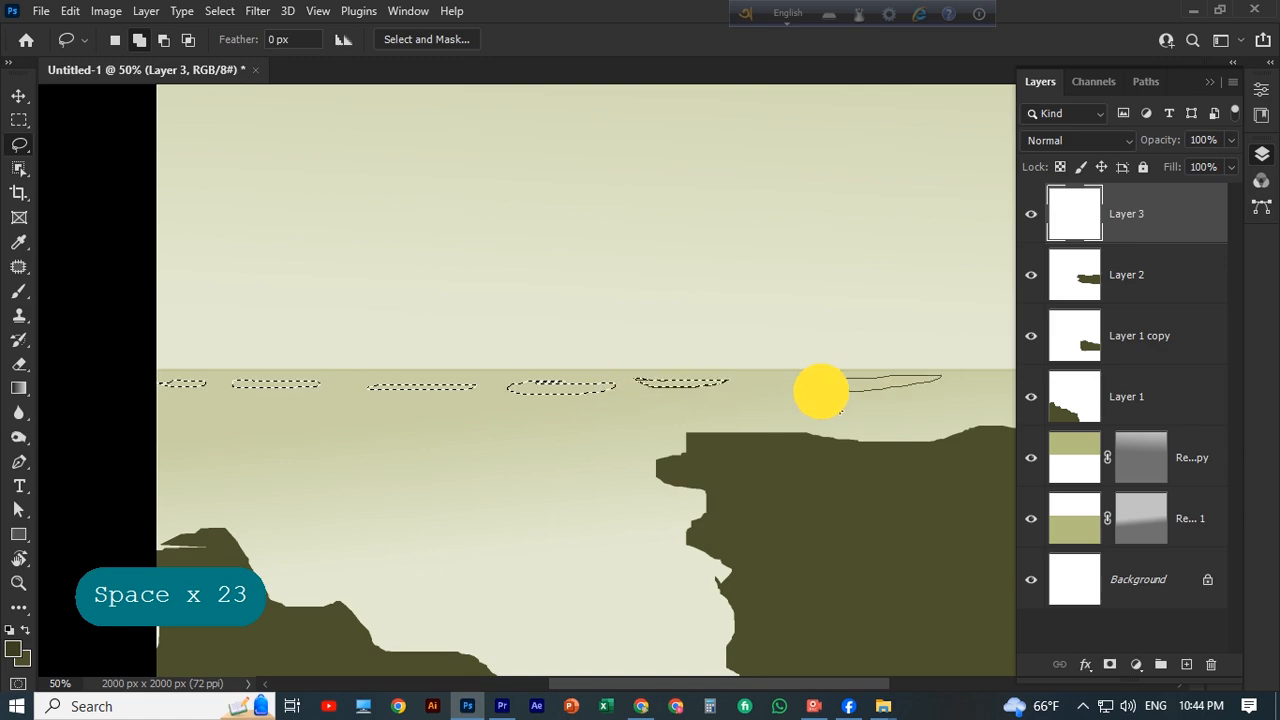
{"action": "left_click_drag", "start_coordinate": [821, 391], "coordinate": [798, 389]}
{"action": "left_click_drag", "start_coordinate": [812, 405], "coordinate": [575, 416]}
{"action": "mouse_move", "coordinate": [744, 388]}
{"action": "left_mouse_down"}
{"action": "mouse_move", "coordinate": [766, 386]}
{"action": "mouse_move", "coordinate": [742, 389]}
{"action": "left_mouse_up"}
{"action": "left_click_drag", "start_coordinate": [434, 451], "coordinate": [795, 395]}
Add a second row of slim ripple outlines to the selection, between the horizon row and the right rock's upper edge.
{"action": "left_click_drag", "start_coordinate": [290, 364], "coordinate": [283, 368]}
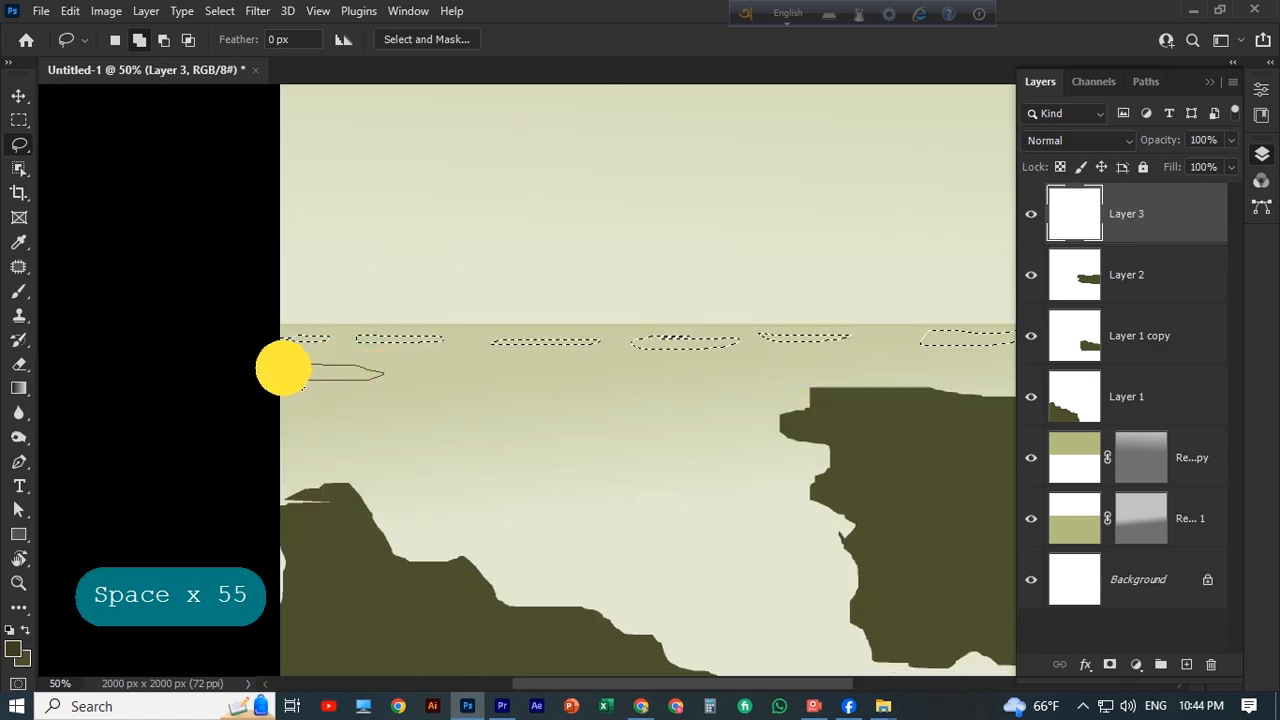
{"action": "left_click_drag", "start_coordinate": [702, 382], "coordinate": [712, 383]}
{"action": "left_click_drag", "start_coordinate": [684, 431], "coordinate": [471, 437]}
{"action": "left_click_drag", "start_coordinate": [630, 368], "coordinate": [634, 370]}
{"action": "mouse_move", "coordinate": [718, 367]}
{"action": "left_mouse_down"}
{"action": "mouse_move", "coordinate": [757, 363]}
{"action": "mouse_move", "coordinate": [722, 370]}
{"action": "left_mouse_up"}
{"action": "left_click_drag", "start_coordinate": [910, 360], "coordinate": [974, 369]}
Add staggered ripple outlines to the selection across the middle of the water between the left and right rocks.
{"action": "left_click_drag", "start_coordinate": [176, 432], "coordinate": [448, 405]}
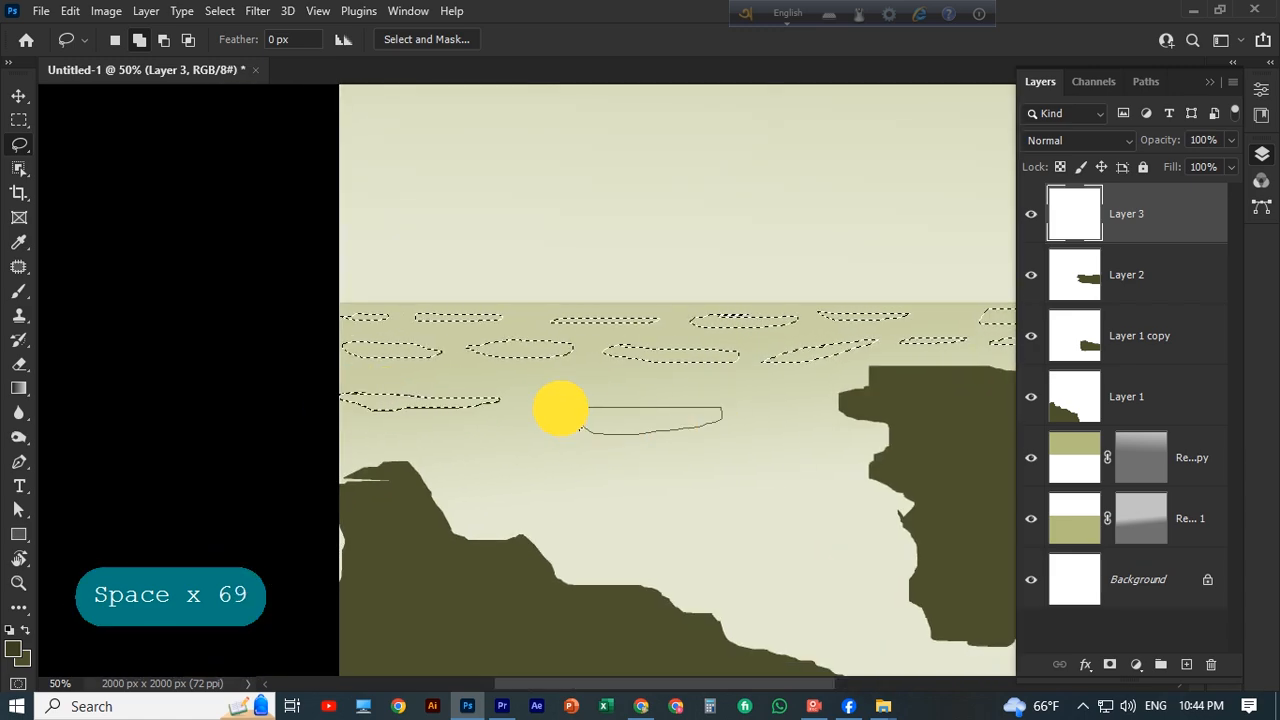
{"action": "left_click_drag", "start_coordinate": [610, 483], "coordinate": [600, 475]}
{"action": "mouse_move", "coordinate": [457, 441]}
{"action": "left_mouse_down"}
{"action": "mouse_move", "coordinate": [349, 443]}
{"action": "mouse_move", "coordinate": [455, 441]}
{"action": "left_mouse_up"}
{"action": "scroll", "coordinate": [580, 470], "scroll_direction": "down", "scroll_amount": 1}
{"action": "mouse_move", "coordinate": [698, 475]}
{"action": "left_mouse_down"}
{"action": "mouse_move", "coordinate": [689, 486]}
{"action": "mouse_move", "coordinate": [695, 476]}
{"action": "left_mouse_up"}
{"action": "left_click_drag", "start_coordinate": [543, 468], "coordinate": [541, 470]}
{"action": "mouse_move", "coordinate": [484, 452]}
{"action": "left_mouse_down"}
{"action": "mouse_move", "coordinate": [457, 460]}
{"action": "mouse_move", "coordinate": [480, 452]}
{"action": "left_mouse_up"}
{"action": "mouse_move", "coordinate": [795, 467]}
{"action": "left_mouse_down"}
{"action": "mouse_move", "coordinate": [723, 489]}
{"action": "mouse_move", "coordinate": [810, 462]}
{"action": "left_mouse_up"}
{"action": "left_click_drag", "start_coordinate": [803, 518], "coordinate": [815, 515]}
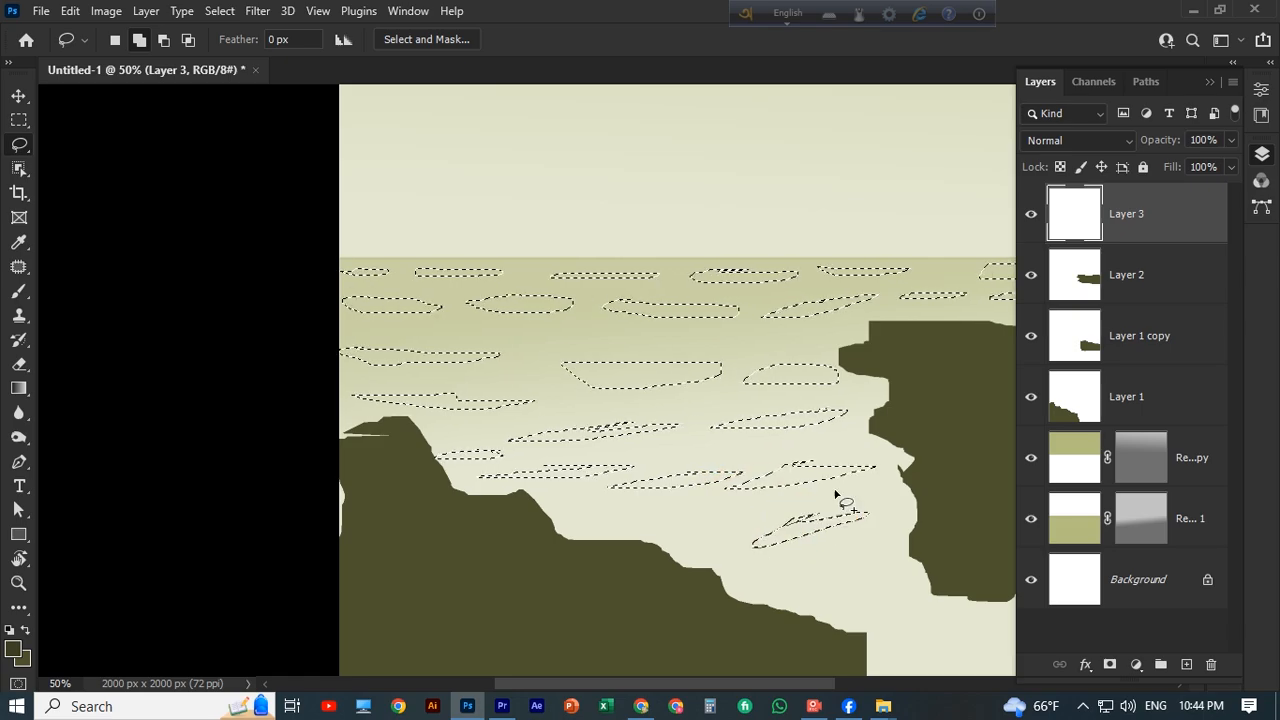
Add more slanted ripple outlines to the selection down the channel between the rocks and across the canvas's lower-right water.
{"action": "scroll", "coordinate": [837, 494], "scroll_direction": "down", "scroll_amount": 2}
{"action": "mouse_move", "coordinate": [618, 413]}
{"action": "left_mouse_down"}
{"action": "mouse_move", "coordinate": [723, 420]}
{"action": "mouse_move", "coordinate": [675, 407]}
{"action": "left_mouse_up"}
{"action": "scroll", "coordinate": [700, 415], "scroll_direction": "down", "scroll_amount": 1}
{"action": "left_click_drag", "start_coordinate": [786, 435], "coordinate": [826, 418]}
{"action": "scroll", "coordinate": [870, 425], "scroll_direction": "down", "scroll_amount": 1}
{"action": "mouse_move", "coordinate": [922, 420]}
{"action": "left_mouse_down"}
{"action": "mouse_move", "coordinate": [897, 434]}
{"action": "mouse_move", "coordinate": [924, 421]}
{"action": "left_mouse_up"}
{"action": "left_click_drag", "start_coordinate": [950, 426], "coordinate": [710, 415]}
{"action": "mouse_move", "coordinate": [770, 413]}
{"action": "left_mouse_down"}
{"action": "mouse_move", "coordinate": [806, 411]}
{"action": "mouse_move", "coordinate": [788, 411]}
{"action": "left_mouse_up"}
{"action": "left_click_drag", "start_coordinate": [848, 385], "coordinate": [774, 397]}
{"action": "left_click_drag", "start_coordinate": [696, 416], "coordinate": [818, 366]}
{"action": "left_click_drag", "start_coordinate": [735, 449], "coordinate": [748, 449]}
{"action": "left_click_drag", "start_coordinate": [626, 477], "coordinate": [532, 476]}
{"action": "mouse_move", "coordinate": [558, 419]}
{"action": "left_mouse_down"}
{"action": "mouse_move", "coordinate": [606, 429]}
{"action": "mouse_move", "coordinate": [612, 418]}
{"action": "left_mouse_up"}
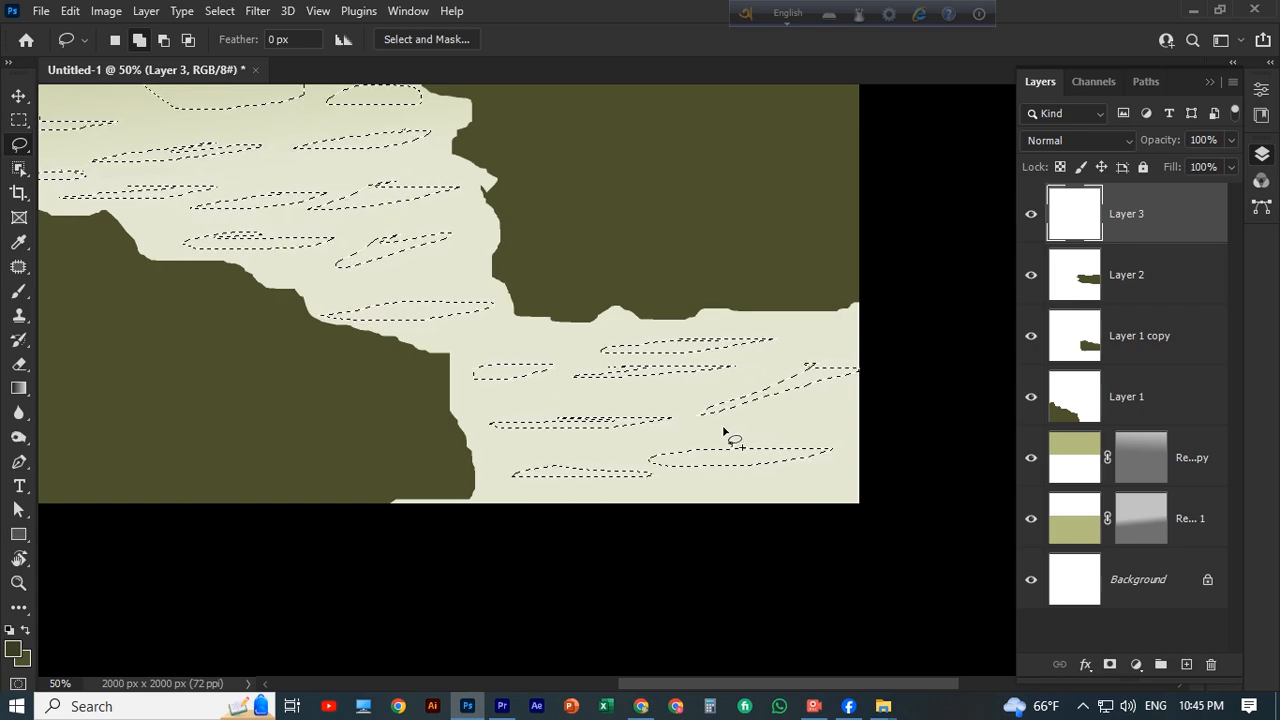
Set the foreground colour to pale yellow fbfec8 and fill the ripple selection with it on the new layer.
{"action": "left_click", "coordinate": [15, 649]}
{"action": "left_click", "coordinate": [810, 218]}
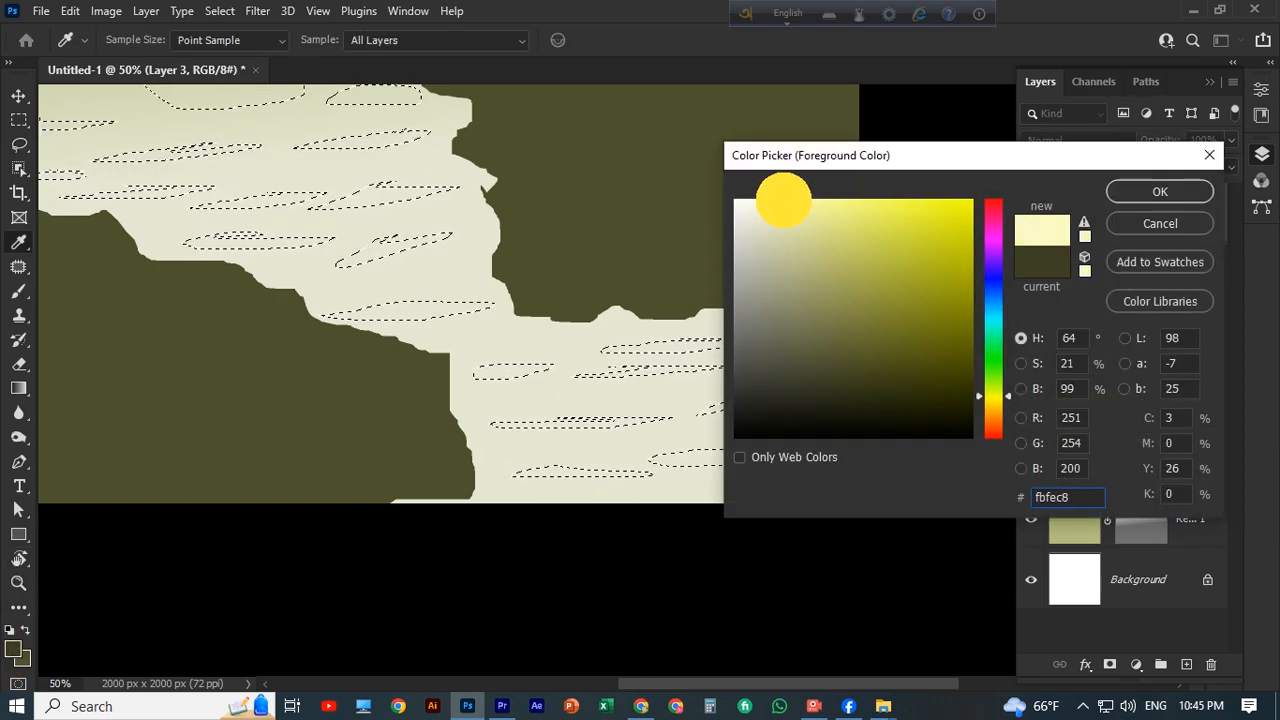
{"action": "key", "text": "Return"}
{"action": "key", "text": "ctrl+BackSpace"}
{"action": "key", "text": "alt+BackSpace"}
{"action": "key", "text": "ctrl+minus"}
{"action": "key", "text": "ctrl+minus"}
{"action": "key", "text": "v"}
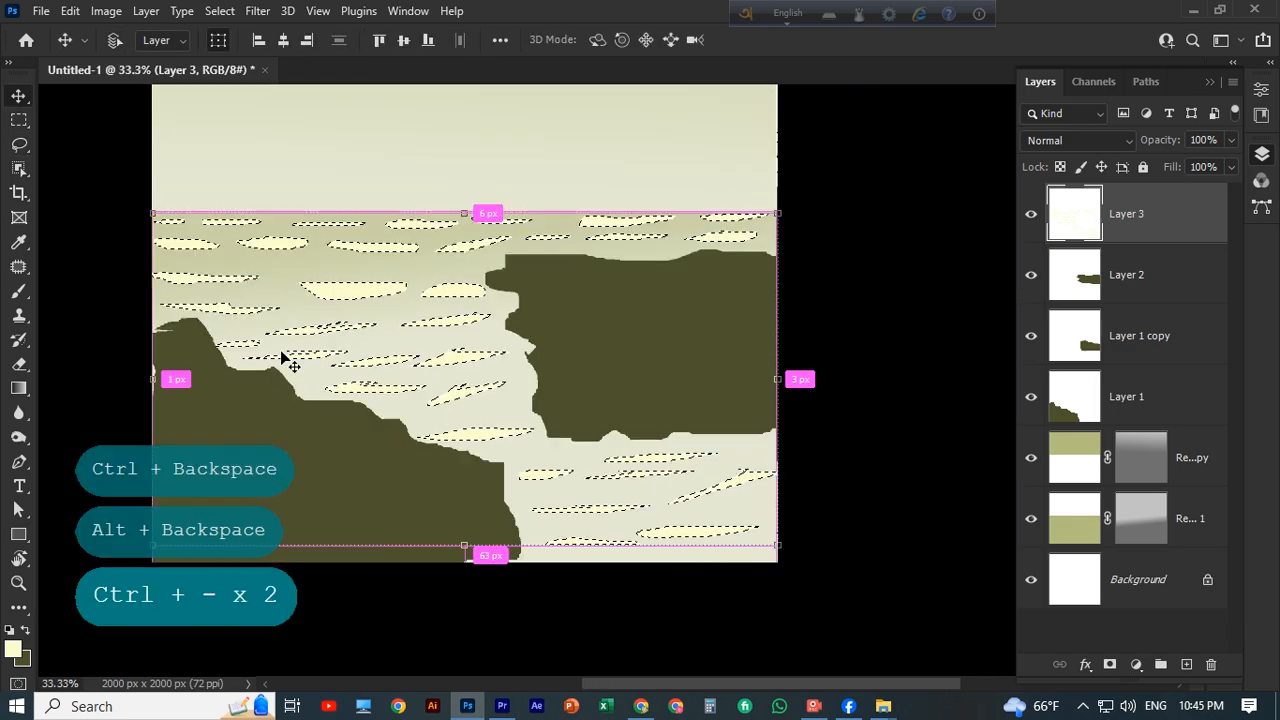
Deselect the ripples and compress their layer vertically toward the horizon, applying the transformation.
{"action": "key", "text": "ctrl+minus"}
{"action": "key", "text": "ctrl+d"}
{"action": "left_click_drag", "start_coordinate": [539, 462], "coordinate": [539, 347]}
{"action": "left_click", "coordinate": [834, 337]}
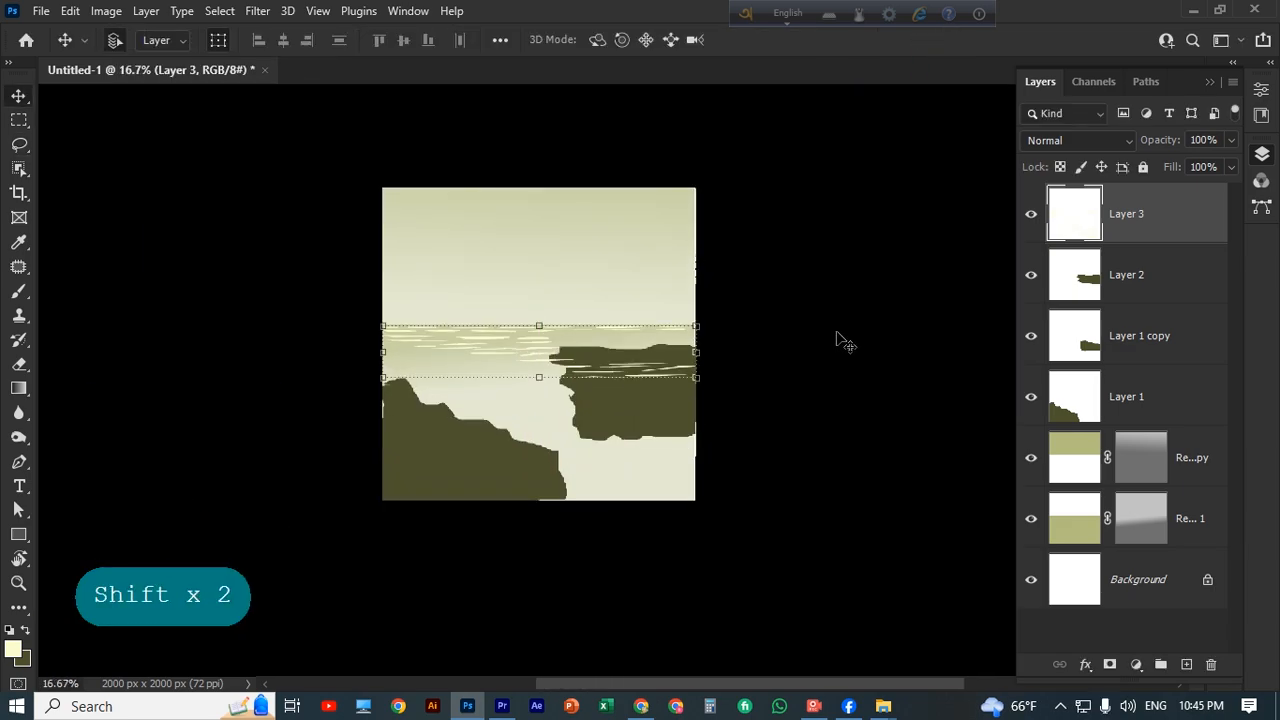
Add a layer mask to the ripple layer and paint it black over the right rock to hide the overlapping ripples.
{"action": "key", "text": "ctrl+plus"}
{"action": "key", "text": "ctrl+plus"}
{"action": "left_click", "coordinate": [1160, 236]}
{"action": "left_click", "coordinate": [1137, 667]}
{"action": "left_click", "coordinate": [1215, 278]}
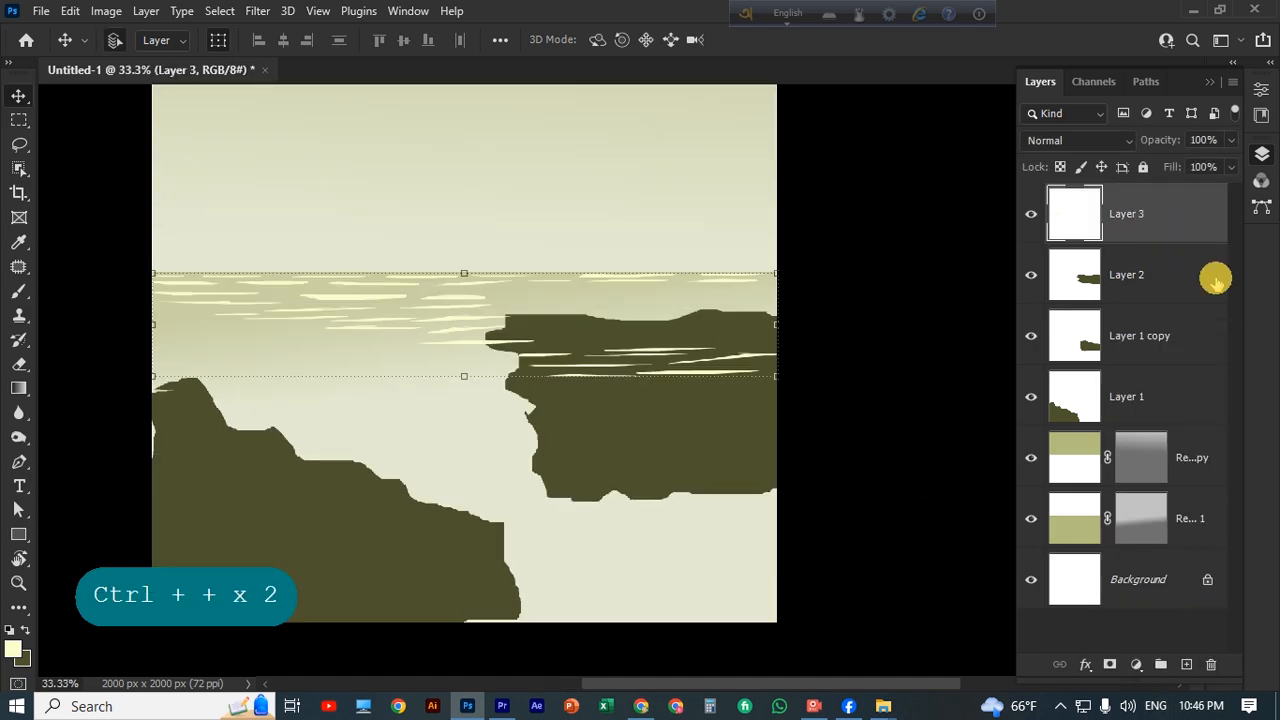
{"action": "left_click", "coordinate": [1110, 666]}
{"action": "key", "text": "b"}
{"action": "scroll", "coordinate": [457, 286], "scroll_direction": "down", "scroll_amount": 1}
{"action": "mouse_move", "coordinate": [490, 330]}
{"action": "left_mouse_down"}
{"action": "mouse_move", "coordinate": [571, 371]}
{"action": "mouse_move", "coordinate": [700, 371]}
{"action": "mouse_move", "coordinate": [550, 362]}
{"action": "mouse_move", "coordinate": [711, 417]}
{"action": "mouse_move", "coordinate": [690, 432]}
{"action": "left_mouse_up"}
{"action": "scroll", "coordinate": [153, 316], "scroll_direction": "up", "scroll_amount": 1}
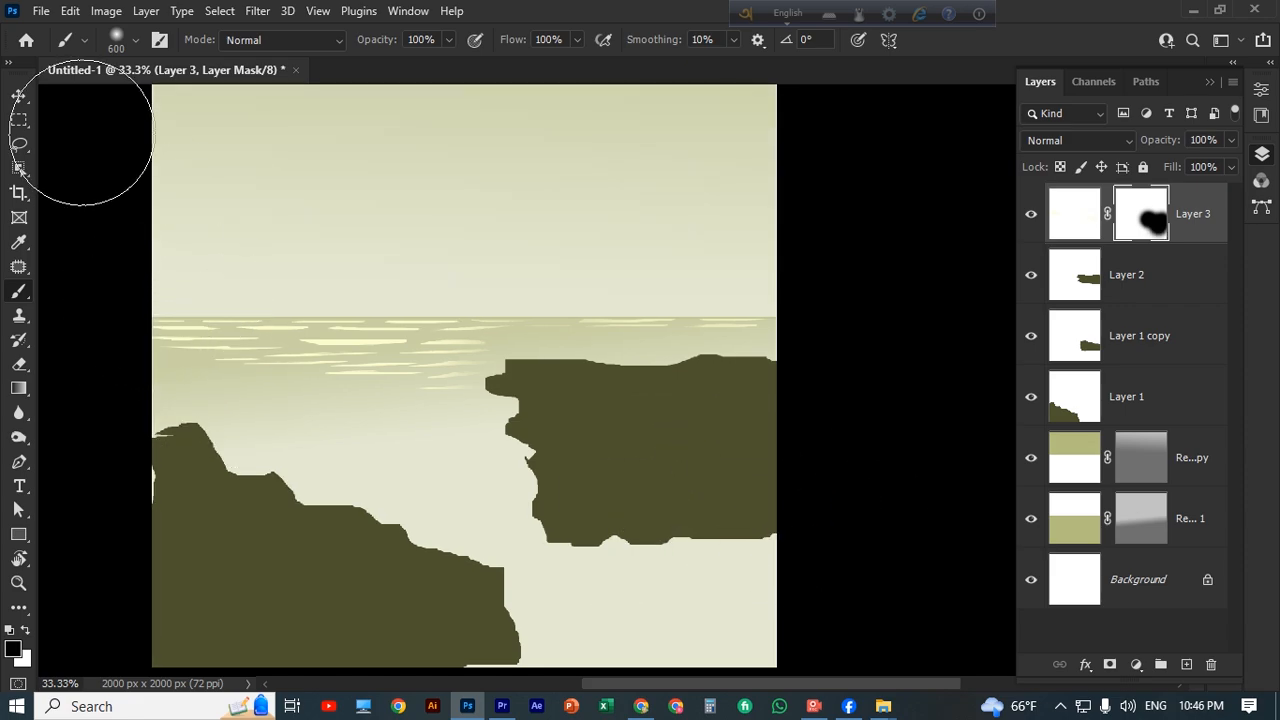
Try to place a duplicate of the masked ripples lower on the canvas.
{"action": "left_click", "coordinate": [19, 96]}
{"action": "scroll", "coordinate": [414, 295], "scroll_direction": "down", "scroll_amount": 2}
{"action": "left_click_drag", "start_coordinate": [478, 238], "coordinate": [531, 346]}
{"action": "key", "text": "ctrl+z"}
{"action": "left_click", "coordinate": [901, 527]}
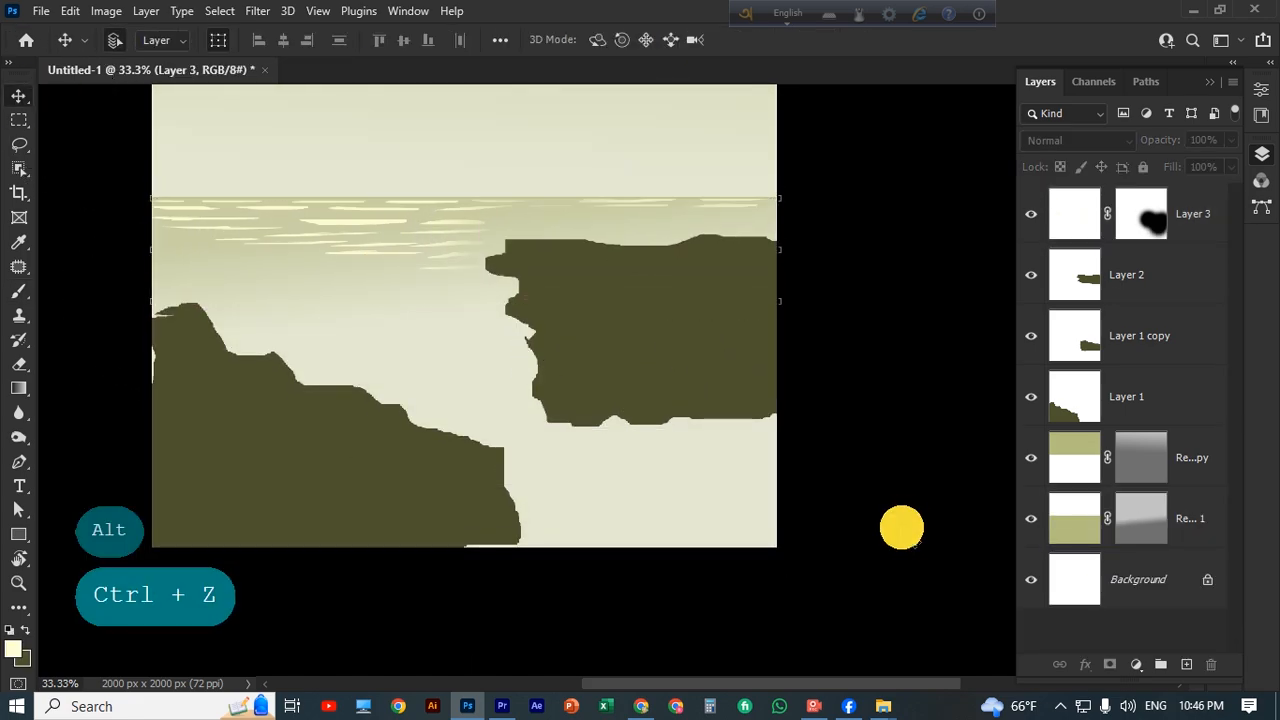
Duplicate the masked ripple layer and try shifting the copy down, toggling layer visibility to compare.
{"action": "left_click", "coordinate": [1172, 232]}
{"action": "key", "text": "ctrl+j"}
{"action": "left_click_drag", "start_coordinate": [448, 256], "coordinate": [449, 371]}
{"action": "key", "text": "ctrl+z"}
{"action": "left_click", "coordinate": [1031, 336]}
{"action": "left_click", "coordinate": [1031, 336]}
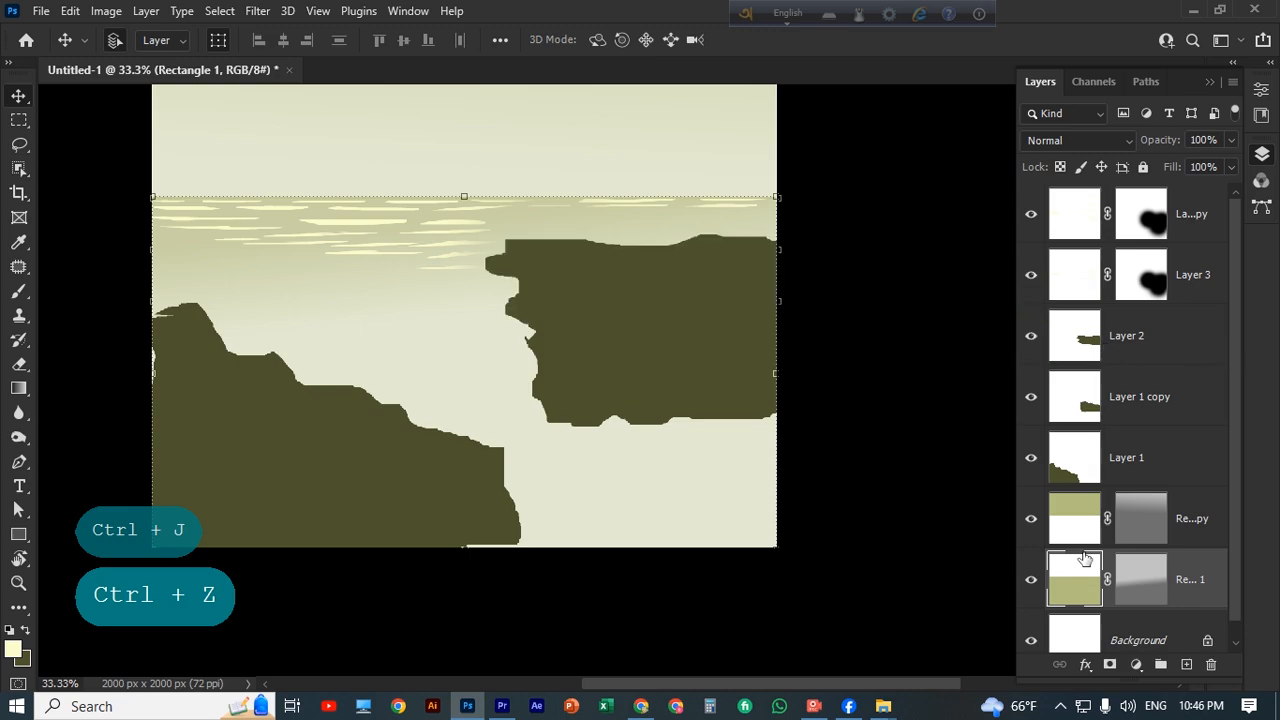
{"action": "left_click", "coordinate": [1031, 579]}
{"action": "left_click", "coordinate": [1031, 579]}
Place one ripple copy below the original ripples and add a second copy farther down, overlapping the left rock's top.
{"action": "left_click", "coordinate": [1202, 274]}
{"action": "left_click_drag", "start_coordinate": [456, 254], "coordinate": [464, 399]}
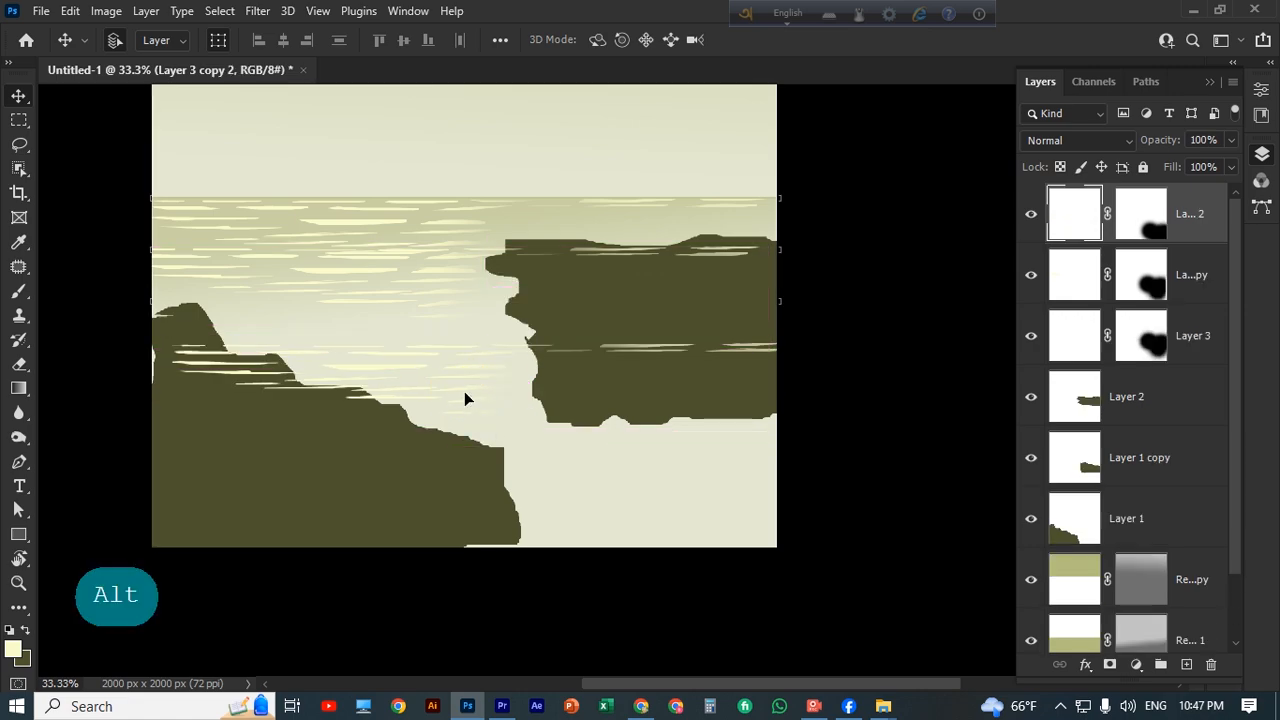
{"action": "key", "text": "ctrl+z"}
{"action": "left_click_drag", "start_coordinate": [408, 358], "coordinate": [412, 342]}
{"action": "left_click", "coordinate": [430, 358]}
{"action": "scroll", "coordinate": [430, 358], "scroll_direction": "down", "scroll_amount": 1}
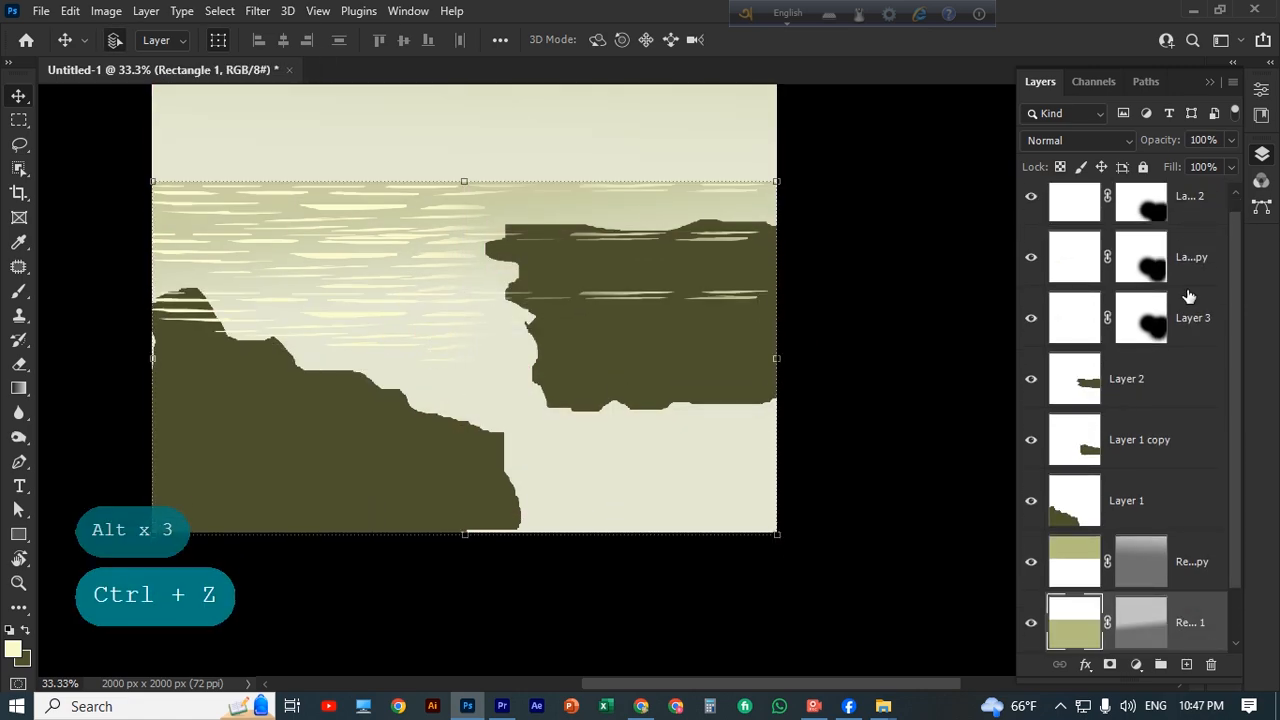
Stretch the lowest ripple copy downward to 204.86% height and apply the transformation.
{"action": "left_click", "coordinate": [1189, 292]}
{"action": "left_click", "coordinate": [1192, 206]}
{"action": "left_click_drag", "start_coordinate": [464, 391], "coordinate": [463, 500]}
{"action": "key", "text": "alt"}
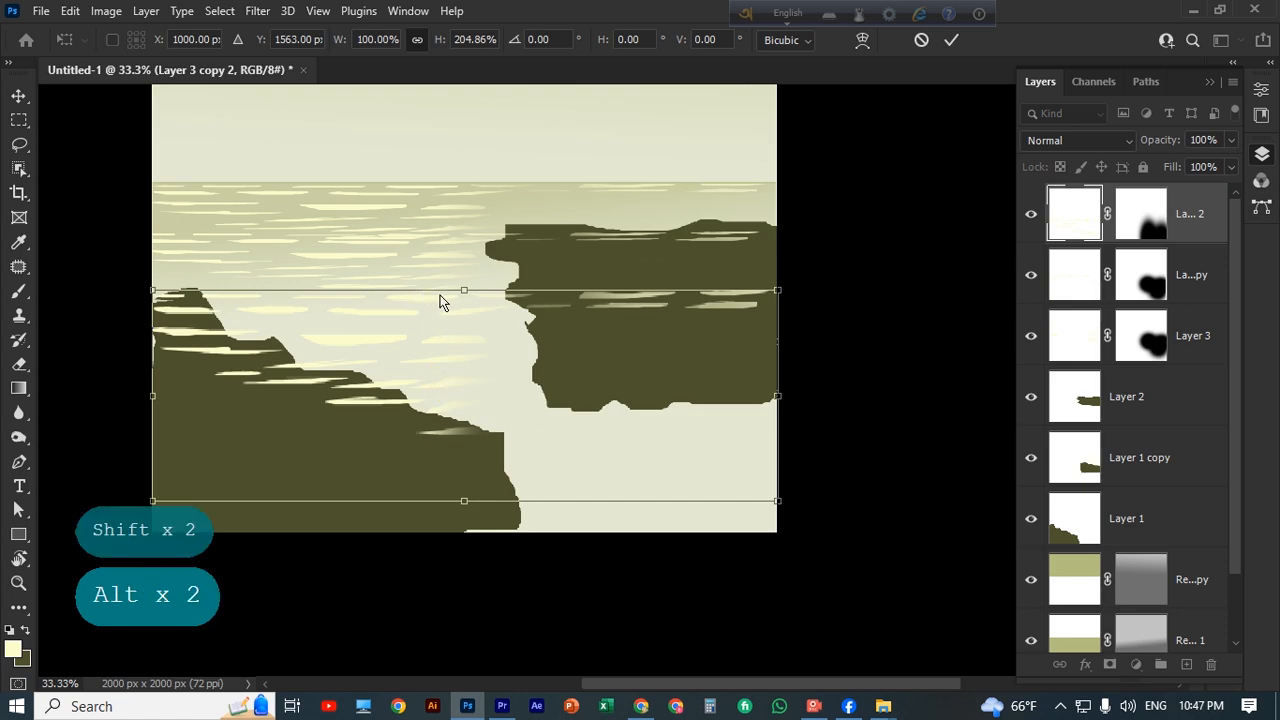
{"action": "left_click", "coordinate": [951, 39]}
Try to duplicate the stretched ripples down and to the right, and reselect the top ripple layer.
{"action": "left_click_drag", "start_coordinate": [445, 345], "coordinate": [511, 388]}
{"action": "key", "text": "ctrl+z"}
{"action": "left_click", "coordinate": [1189, 323]}
{"action": "left_click", "coordinate": [1181, 235]}
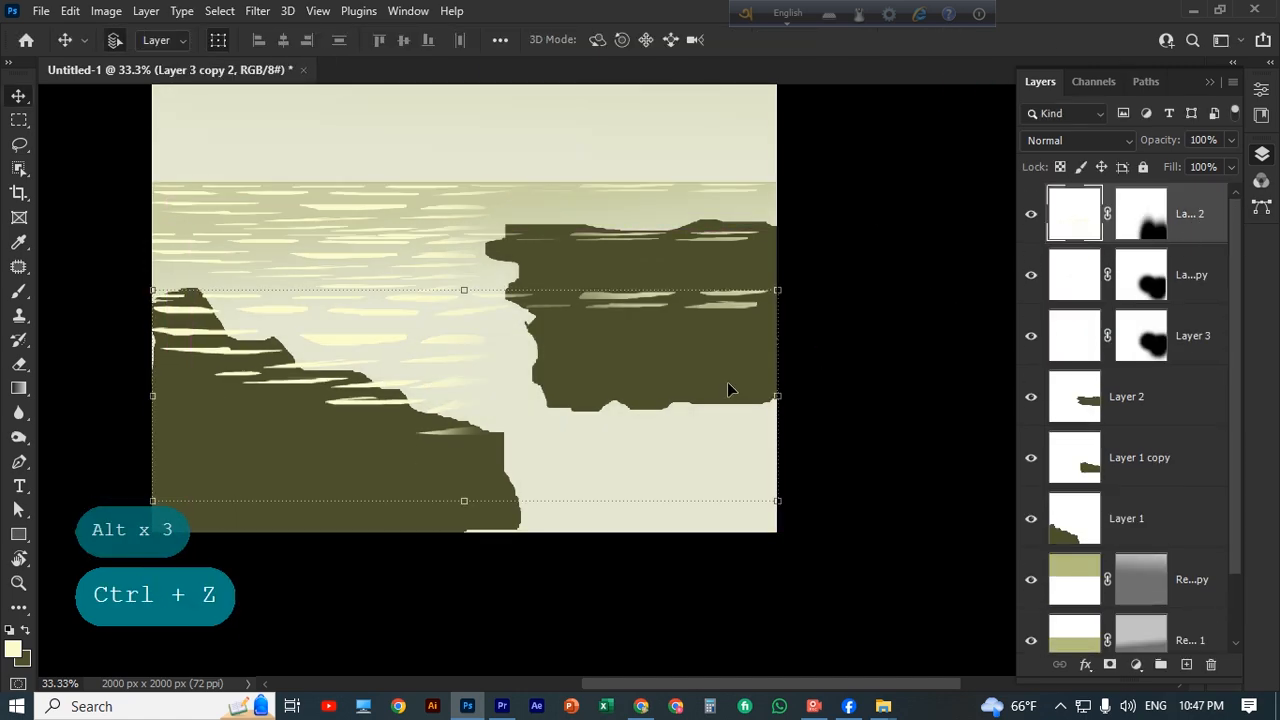
Duplicate the stretched ripples into the canvas's lower-right water and scale the copy to 145.82%, applying the transformation.
{"action": "left_click_drag", "start_coordinate": [728, 390], "coordinate": [851, 374]}
{"action": "key", "text": "ctrl+z"}
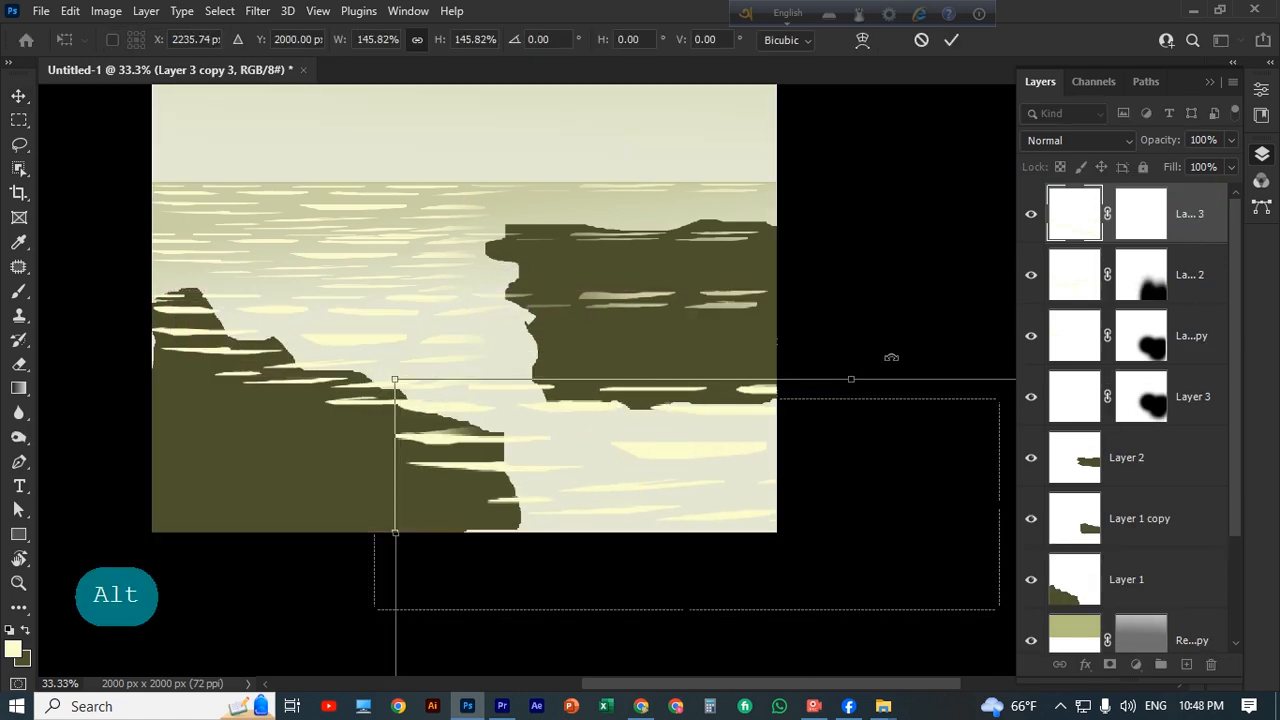
{"action": "scroll", "coordinate": [905, 160], "scroll_direction": "up", "scroll_amount": 2}
{"action": "left_click", "coordinate": [951, 40]}
Reduce the brush size to 125 px and try brushing over the ripples on the right rock, undoing the strokes.
{"action": "left_click", "coordinate": [1093, 402]}
{"action": "key", "text": "b"}
{"action": "scroll", "coordinate": [502, 345], "scroll_direction": "down", "scroll_amount": 5}
{"action": "scroll", "coordinate": [598, 290], "scroll_direction": "up", "scroll_amount": 4}
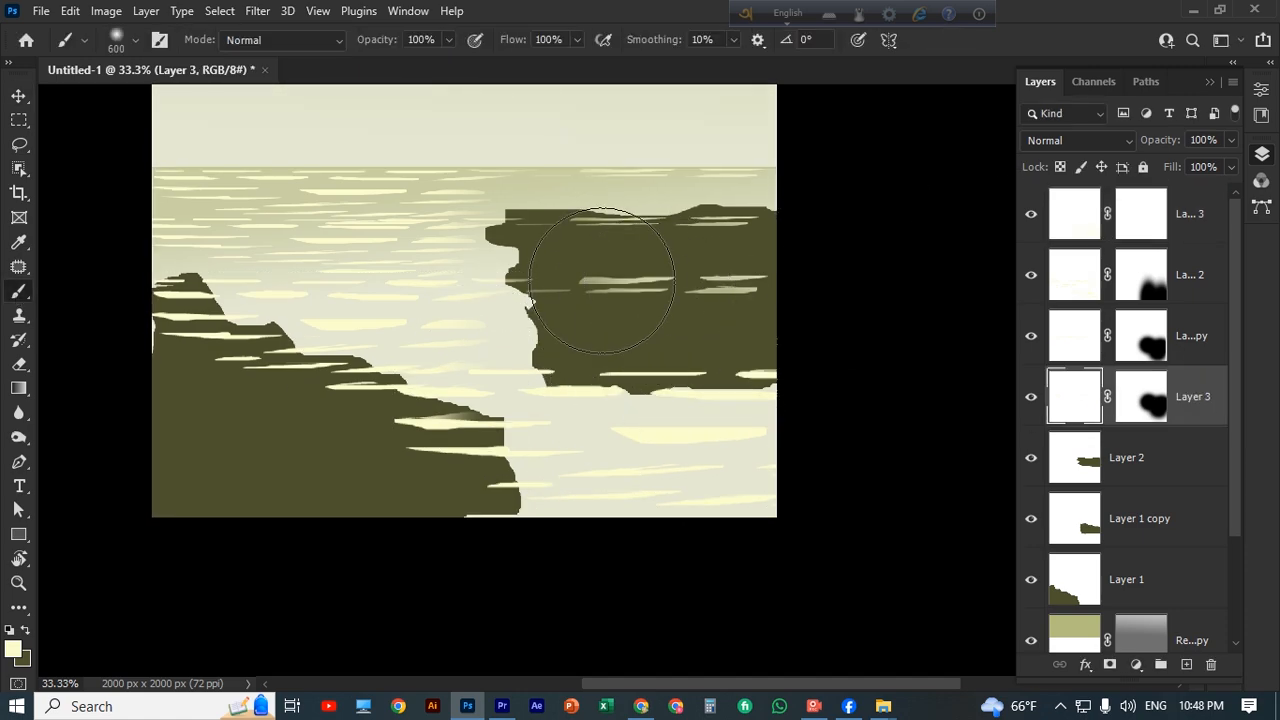
{"action": "key", "text": "bracketleft"}
{"action": "key", "text": "bracketleft"}
{"action": "key", "text": "bracketleft"}
{"action": "key", "text": "bracketleft"}
{"action": "key", "text": "bracketleft"}
{"action": "key", "text": "bracketleft"}
{"action": "key", "text": "bracketleft"}
{"action": "key", "text": "bracketleft"}
{"action": "key", "text": "ctrl+z"}
{"action": "key", "text": "ctrl+z"}
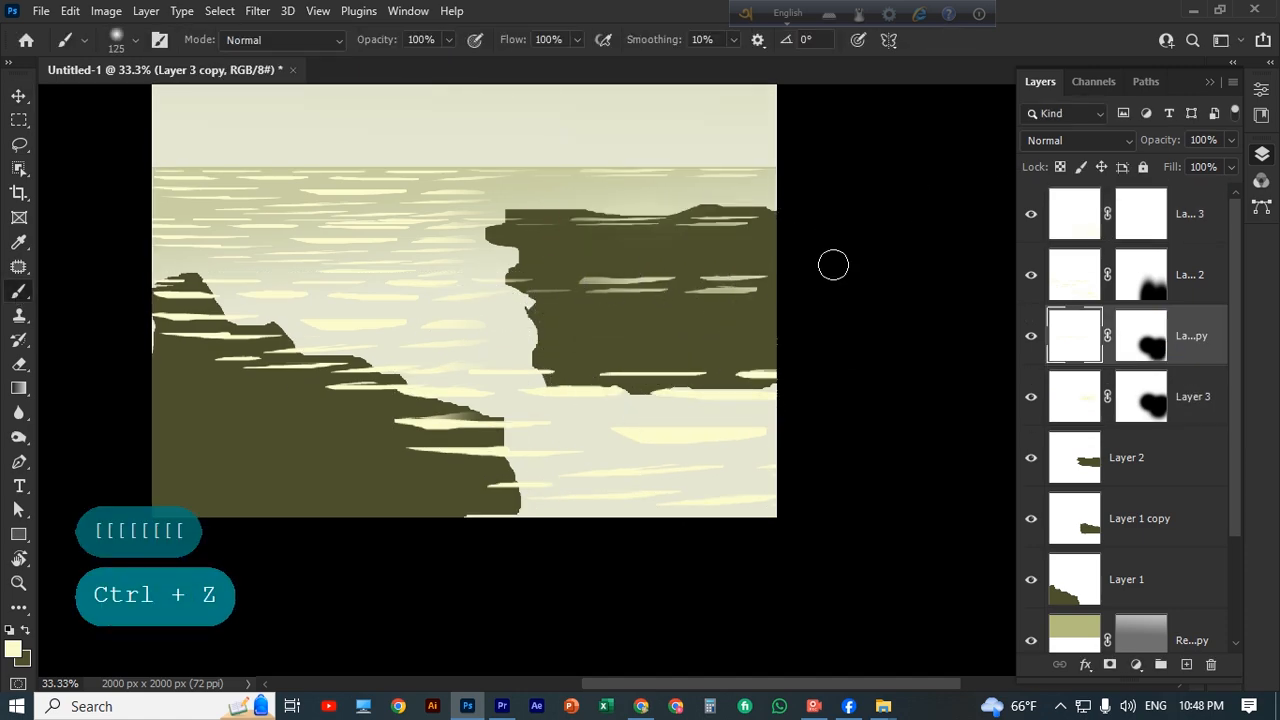
Reset the colours to default black and white and paint black on the top ripple layer's mask over the right rock's upper ripples.
{"action": "key", "text": "d"}
{"action": "left_click_drag", "start_coordinate": [603, 203], "coordinate": [750, 232]}
{"action": "key", "text": "ctrl+z"}
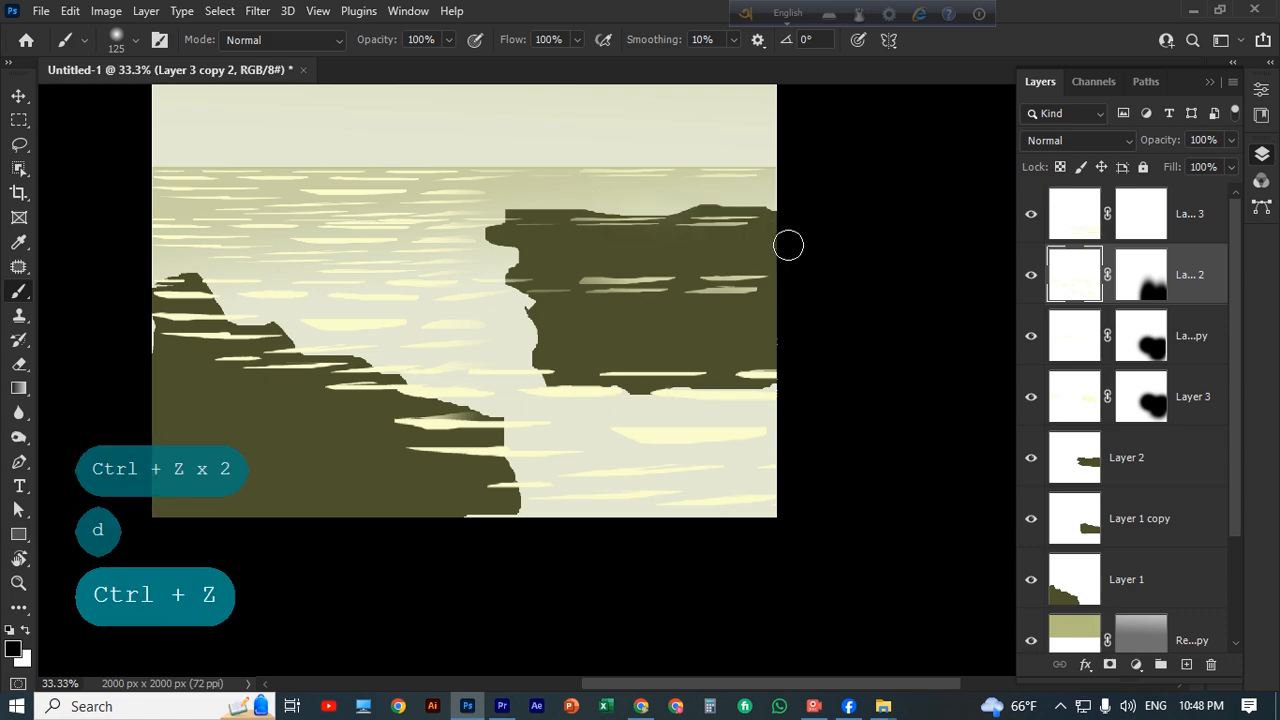
{"action": "left_click", "coordinate": [1139, 220]}
{"action": "mouse_move", "coordinate": [648, 233]}
{"action": "left_mouse_down"}
{"action": "mouse_move", "coordinate": [722, 238]}
{"action": "mouse_move", "coordinate": [697, 226]}
{"action": "left_mouse_up"}
Try brushing over the ripples across the middle of the right rock on the second ripple layer with swapped colours.
{"action": "key", "text": "x"}
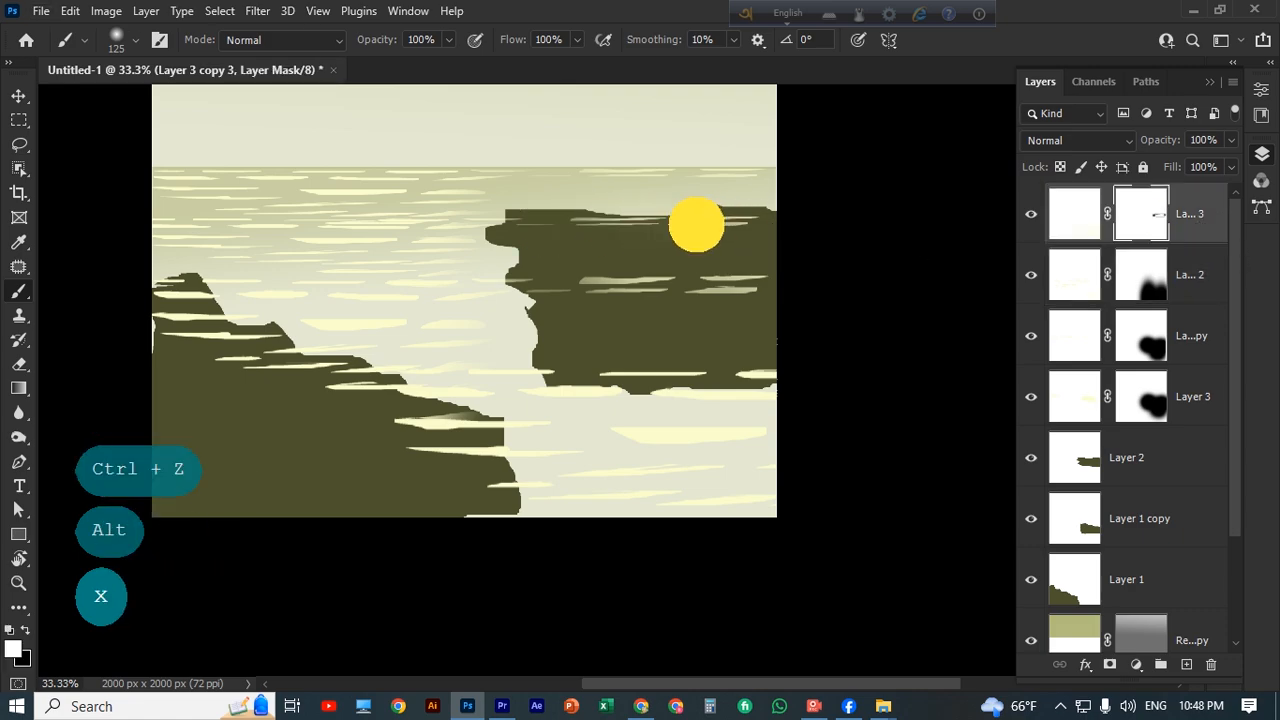
{"action": "left_click", "coordinate": [1030, 277]}
{"action": "left_click", "coordinate": [1030, 277]}
{"action": "left_click", "coordinate": [1082, 280]}
{"action": "mouse_move", "coordinate": [674, 283]}
{"action": "left_mouse_down"}
{"action": "mouse_move", "coordinate": [746, 280]}
{"action": "mouse_move", "coordinate": [697, 284]}
{"action": "left_mouse_up"}
{"action": "key", "text": "ctrl+z"}
{"action": "key", "text": "ctrl+z"}
{"action": "key", "text": "x"}
{"action": "key", "text": "ctrl+z"}
Try painting white on the original ripple layer's mask over the right rock.
{"action": "left_click", "coordinate": [1195, 397]}
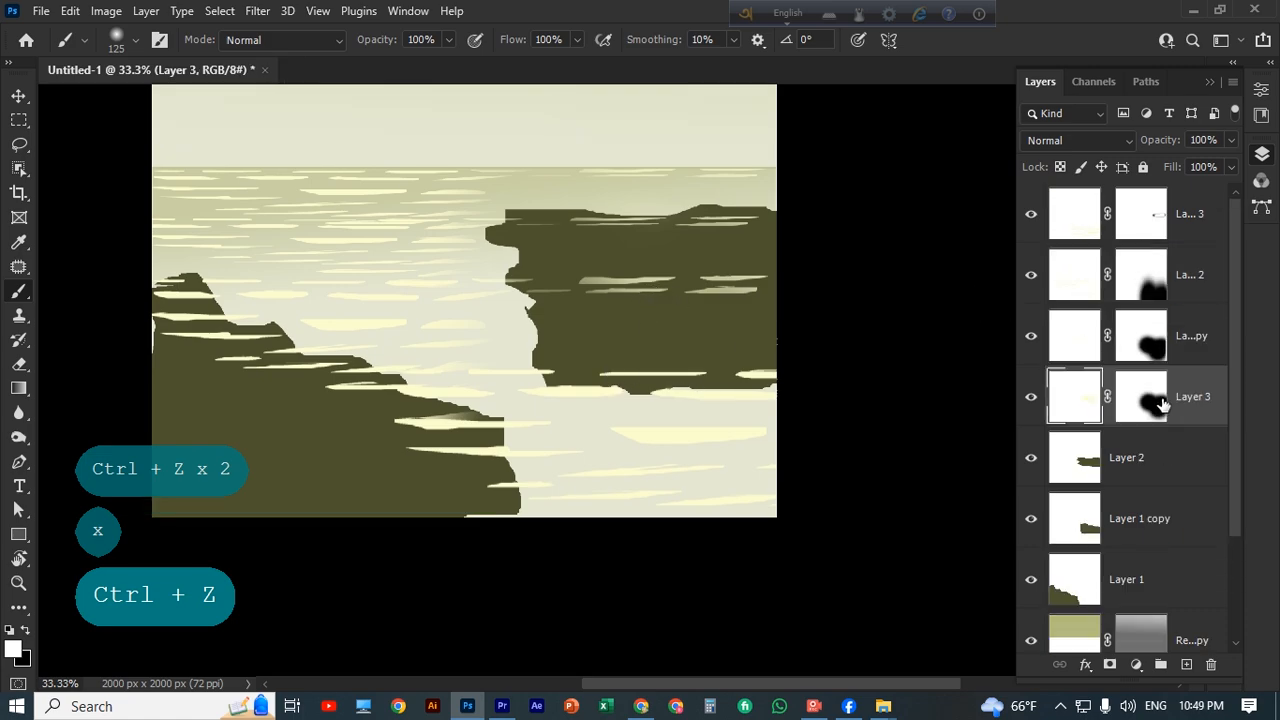
{"action": "left_click", "coordinate": [1150, 402]}
{"action": "left_click", "coordinate": [735, 303]}
{"action": "key", "text": "ctrl+z"}
{"action": "key", "text": "ctrl+z"}
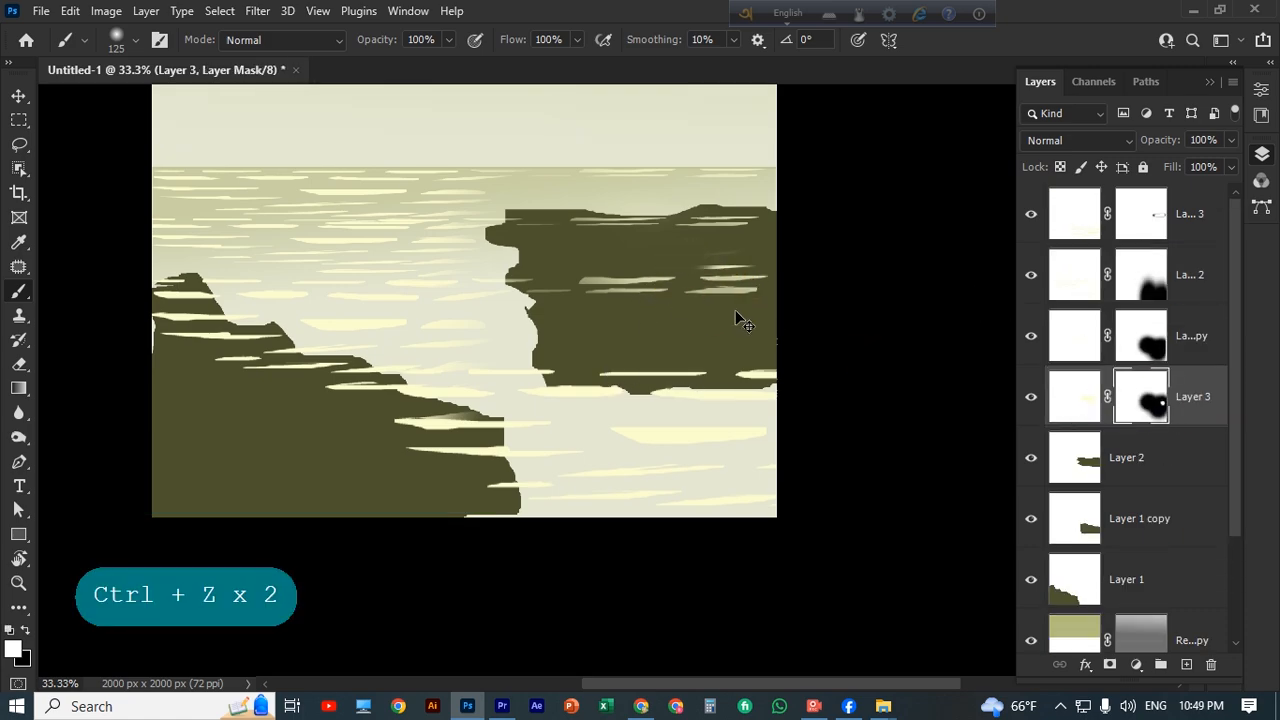
{"action": "right_click", "coordinate": [591, 257]}
{"action": "left_click", "coordinate": [925, 257]}
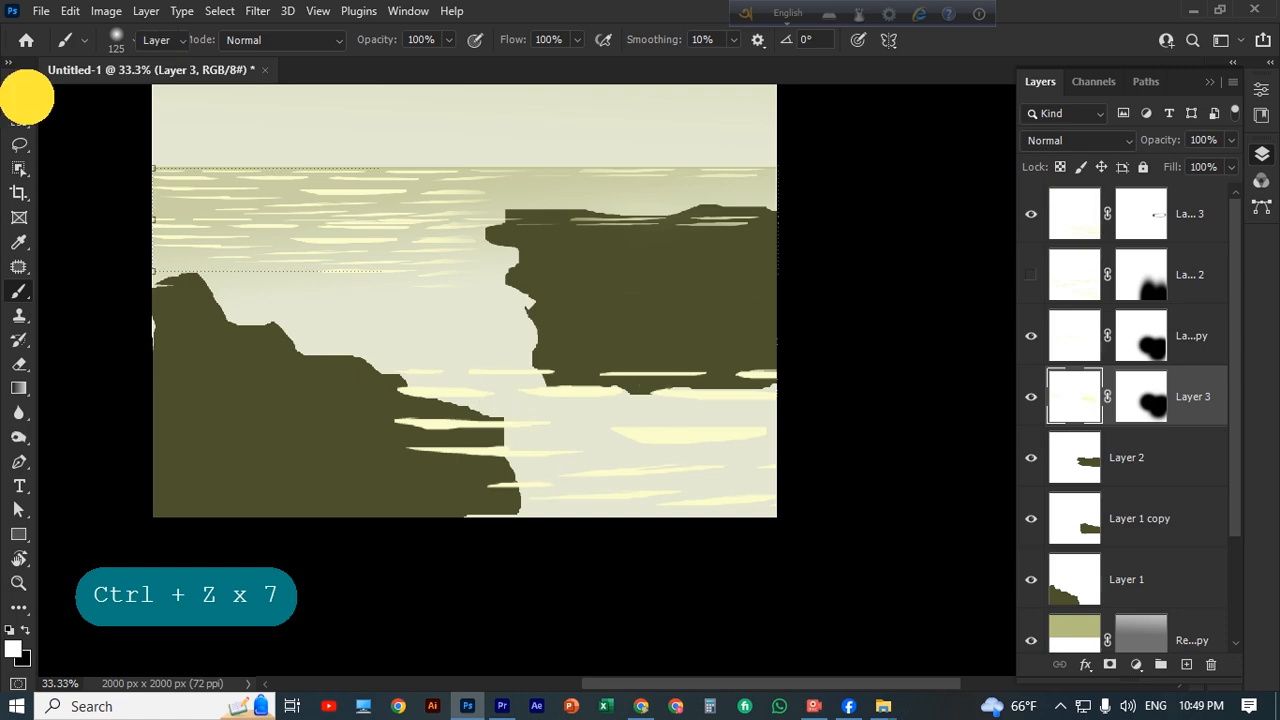
Select the left rock's layer and sample its dark olive as the brush colour.
{"action": "left_click", "coordinate": [19, 96]}
{"action": "left_click", "coordinate": [603, 352]}
{"action": "left_click", "coordinate": [320, 471]}
{"action": "key", "text": "b"}
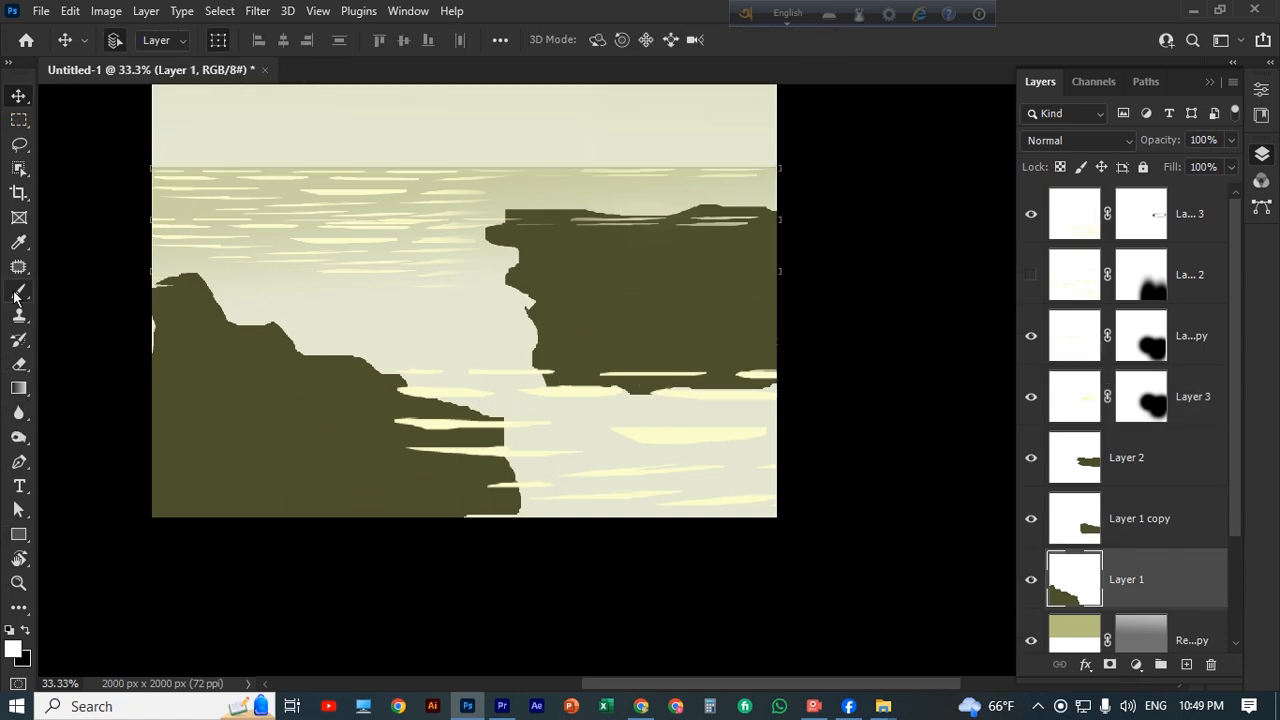
{"action": "left_click", "coordinate": [349, 492], "text": "alt"}
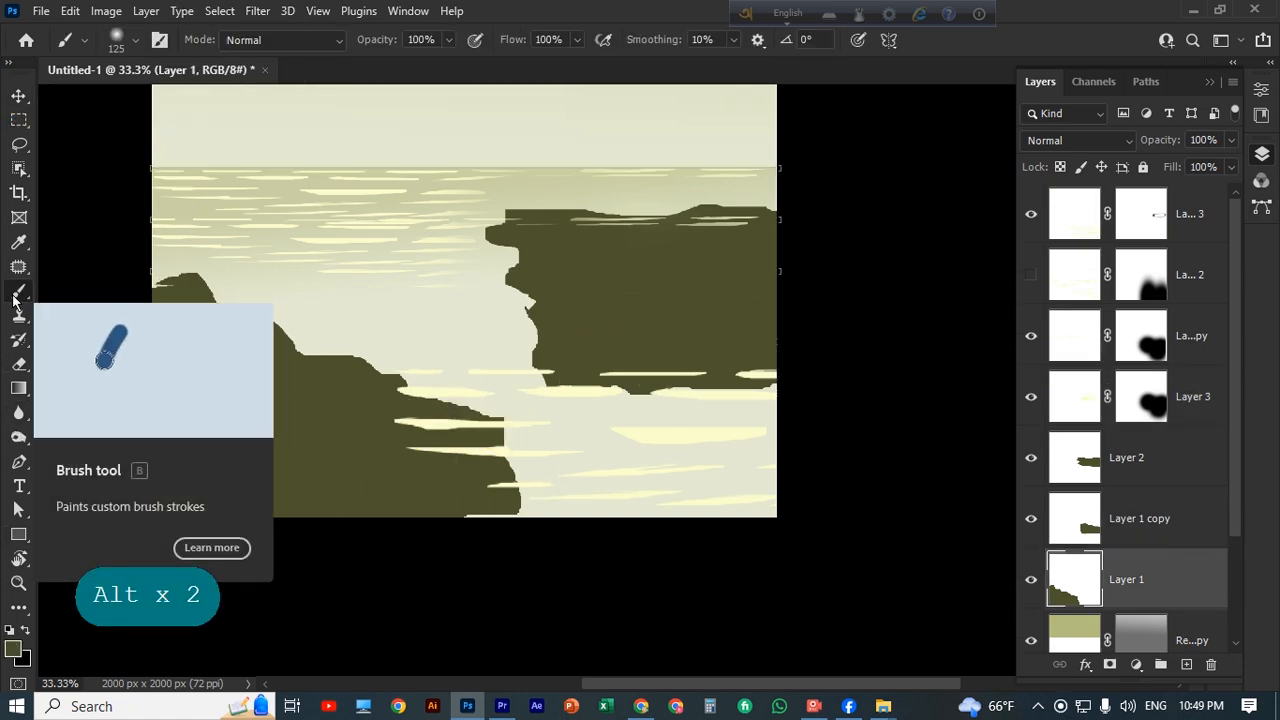
Toggle the ripple layers to see which ones overlap the rocks, and show the hidden second ripple layer.
{"action": "scroll", "coordinate": [1154, 597], "scroll_direction": "down", "scroll_amount": 3}
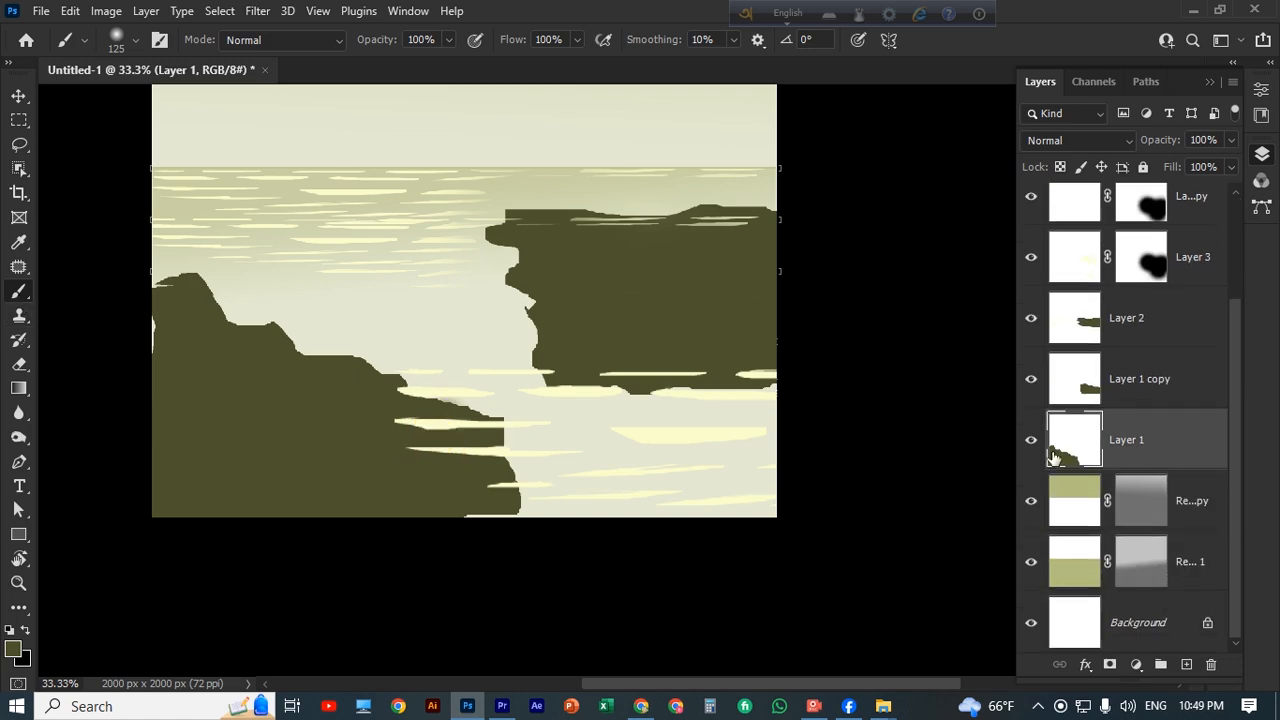
{"action": "scroll", "coordinate": [1026, 395], "scroll_direction": "up", "scroll_amount": 3}
{"action": "left_click", "coordinate": [1031, 400]}
{"action": "left_click", "coordinate": [1031, 400]}
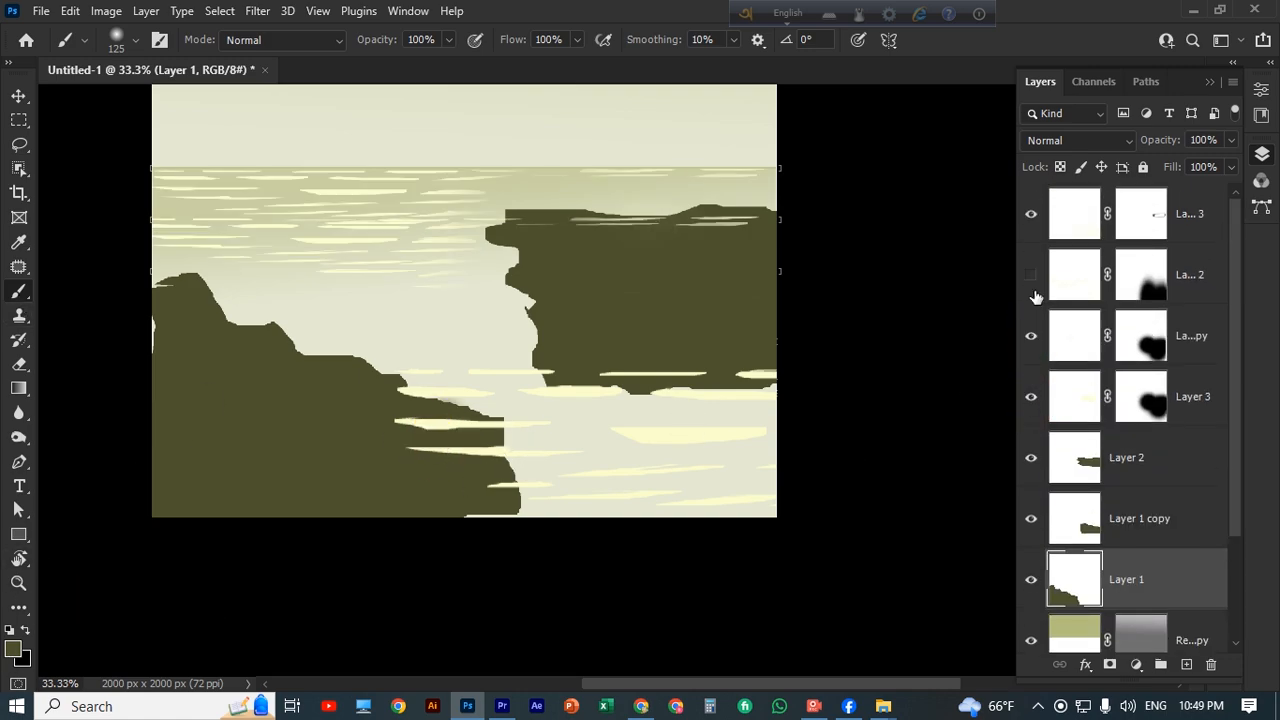
{"action": "left_click", "coordinate": [1032, 281]}
{"action": "left_click", "coordinate": [1032, 218]}
{"action": "left_click", "coordinate": [1031, 215]}
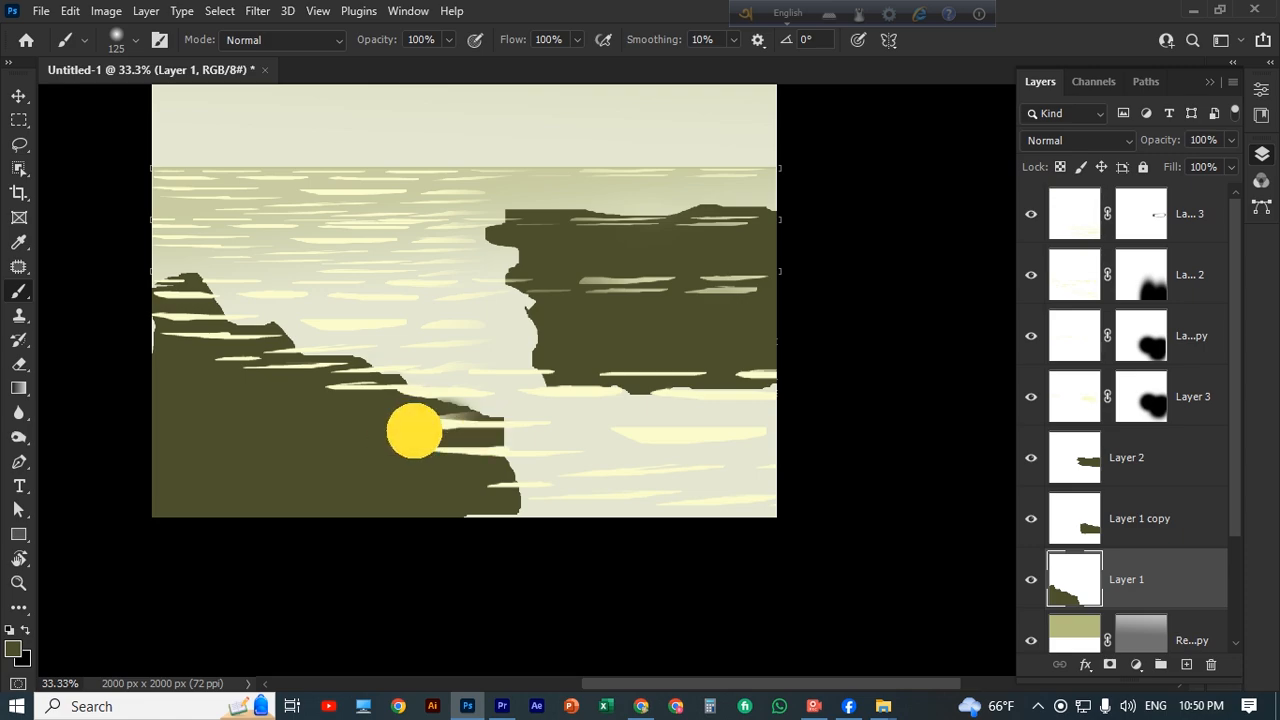
Erase the ripples overlapping the lower part of the left rock on the top ripple layer at 67% eraser opacity.
{"action": "key", "text": "ctrl+z"}
{"action": "key", "text": "e"}
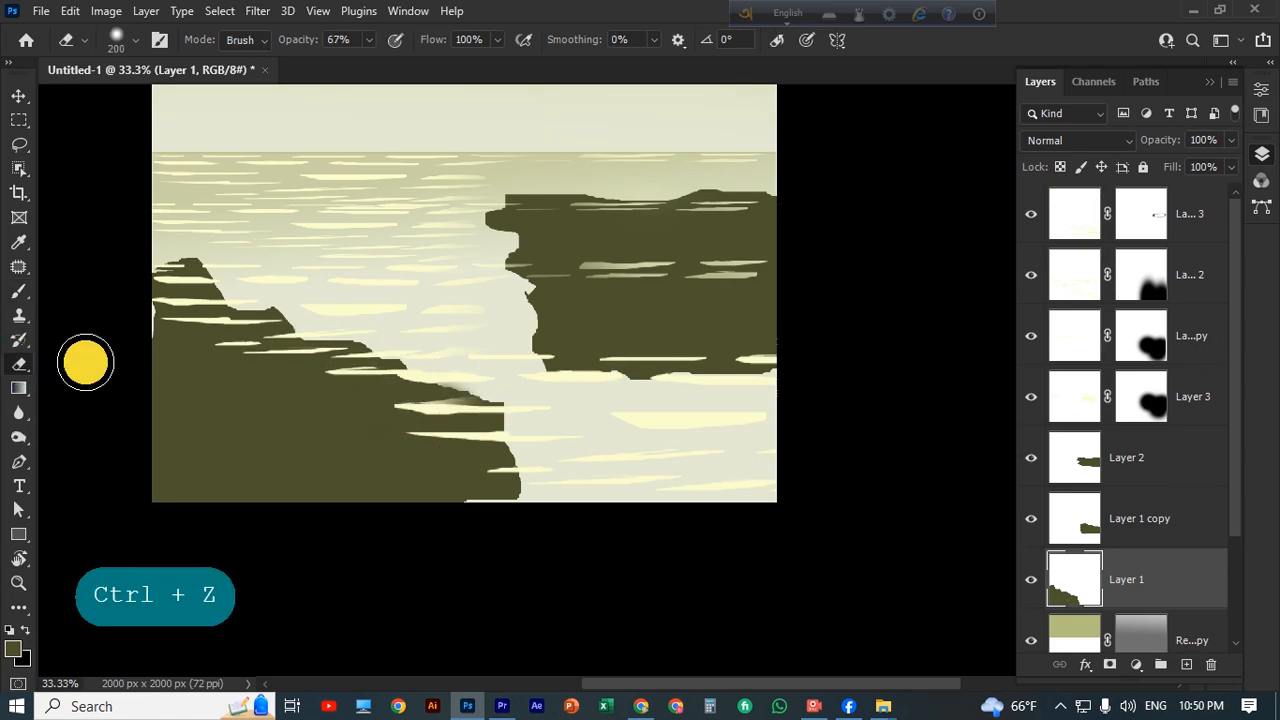
{"action": "key", "text": "ctrl+z"}
{"action": "left_click", "coordinate": [1087, 336]}
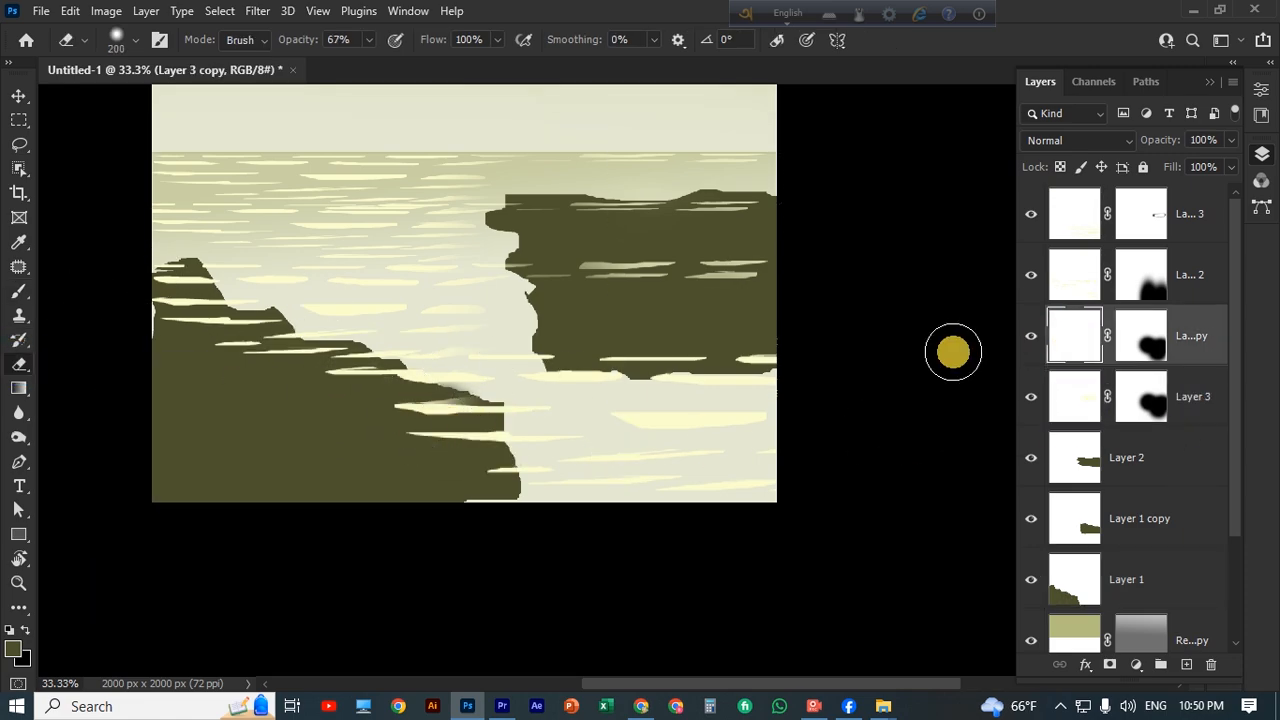
{"action": "left_click", "coordinate": [1084, 276]}
{"action": "left_click", "coordinate": [1195, 222]}
{"action": "left_click_drag", "start_coordinate": [438, 426], "coordinate": [428, 432]}
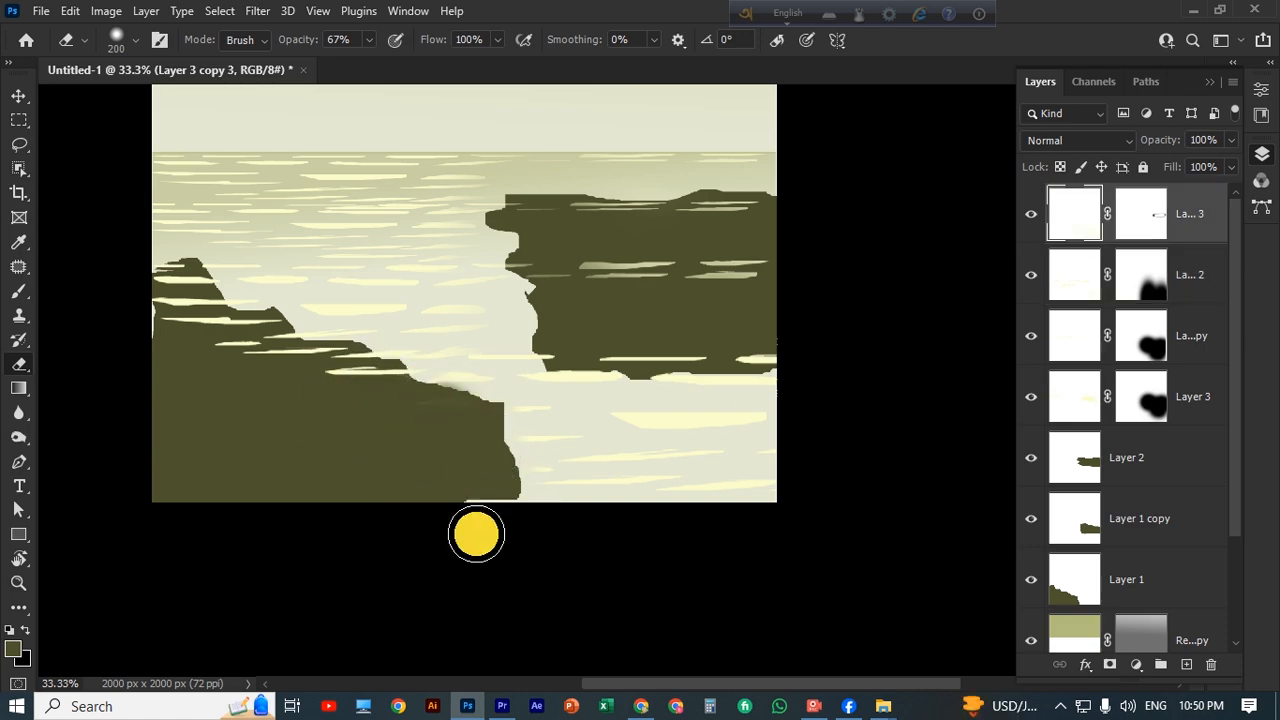
Erase the ripples overlapping the upper left rock on the second ripple layer from the top at 100% eraser opacity.
{"action": "left_click", "coordinate": [1069, 291]}
{"action": "left_click_drag", "start_coordinate": [369, 40], "coordinate": [408, 68]}
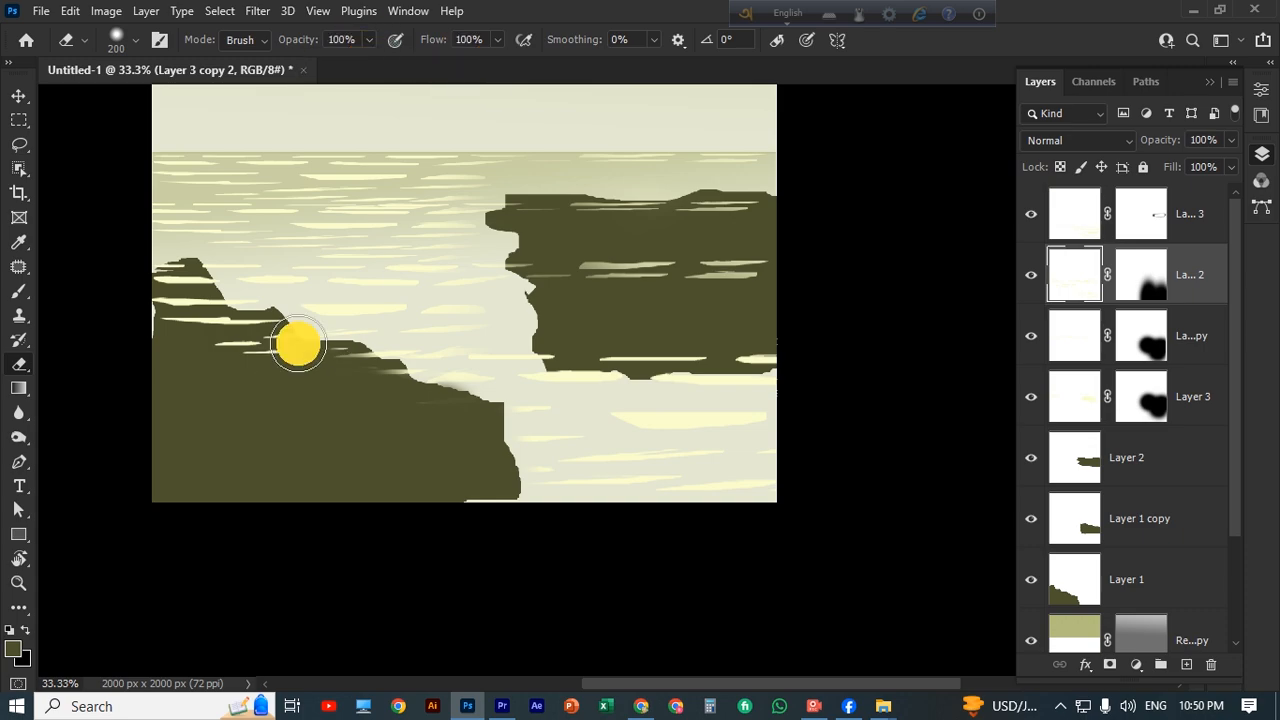
{"action": "left_click_drag", "start_coordinate": [297, 337], "coordinate": [185, 284]}
Erase the remaining ripples overlapping the right rock, working through each of the four ripple layers.
{"action": "key", "text": "alt+bracketright"}
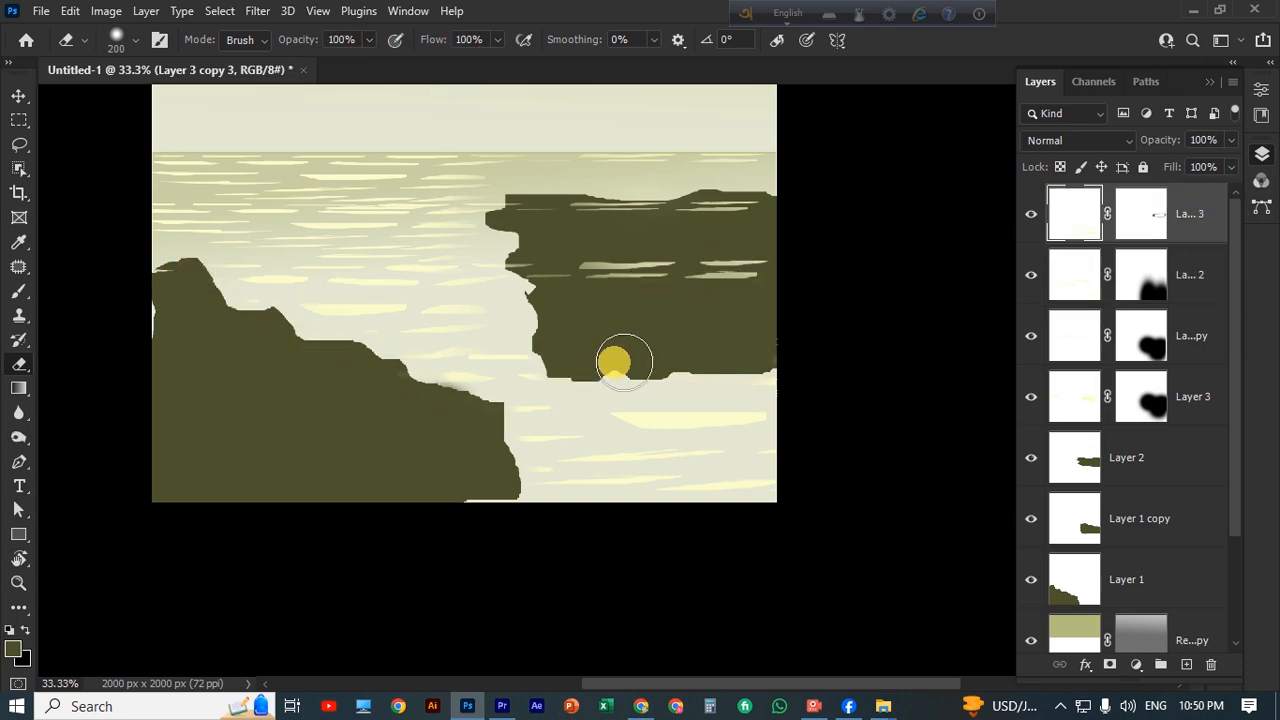
{"action": "left_click", "coordinate": [1078, 397]}
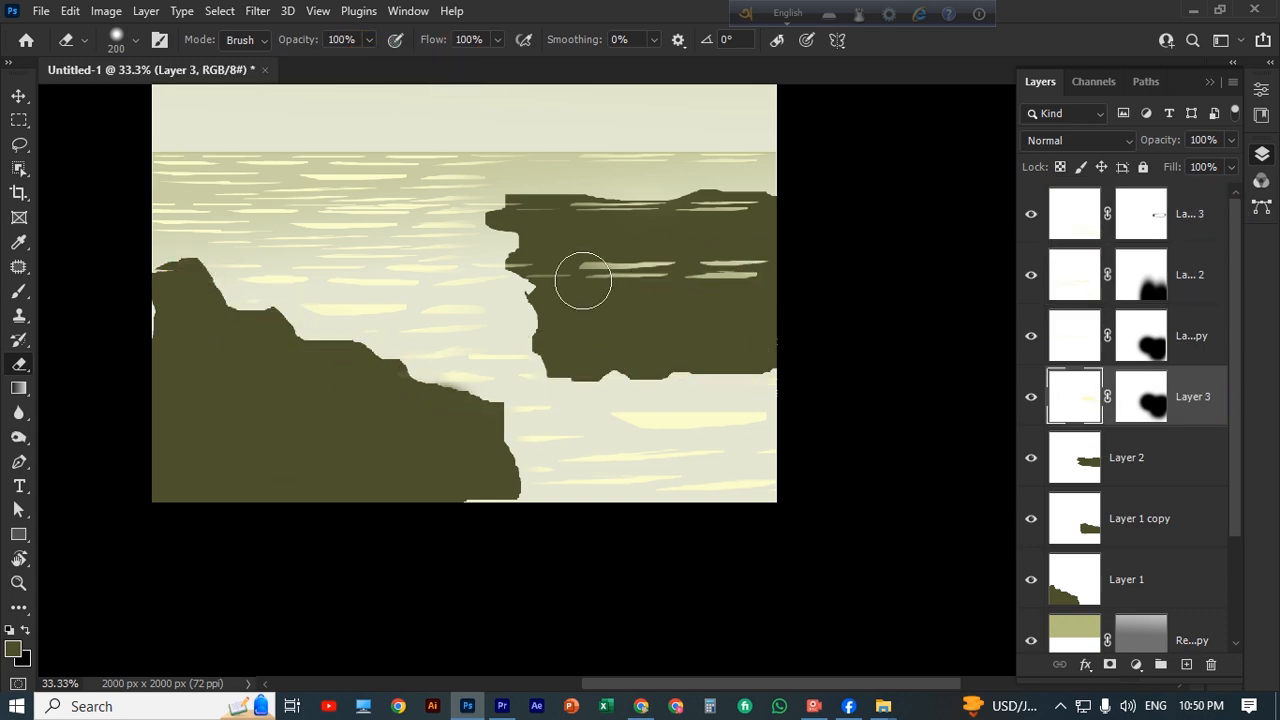
{"action": "left_click", "coordinate": [1203, 213]}
{"action": "left_click", "coordinate": [1090, 268]}
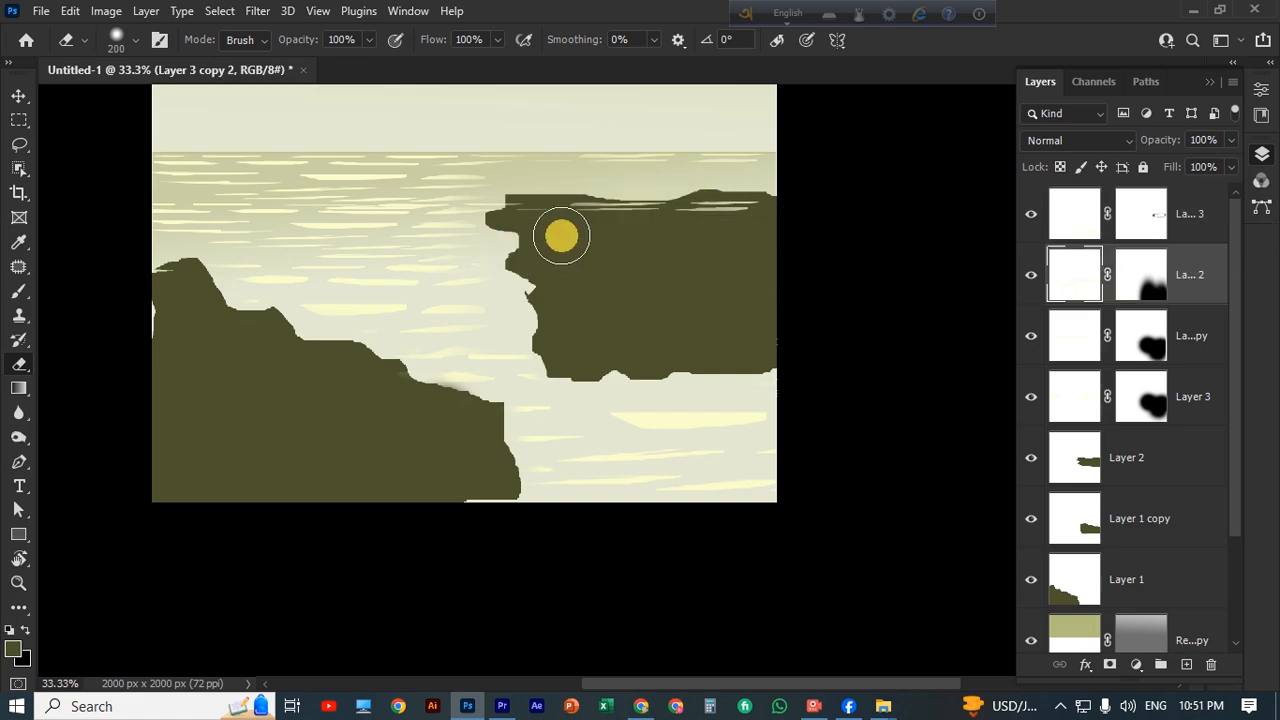
{"action": "left_click", "coordinate": [1088, 225]}
{"action": "left_click", "coordinate": [647, 217]}
{"action": "left_click", "coordinate": [1138, 220]}
{"action": "left_click_drag", "start_coordinate": [508, 217], "coordinate": [775, 217]}
{"action": "key", "text": "ctrl+z"}
{"action": "key", "text": "ctrl+z"}
{"action": "left_click", "coordinate": [1097, 282]}
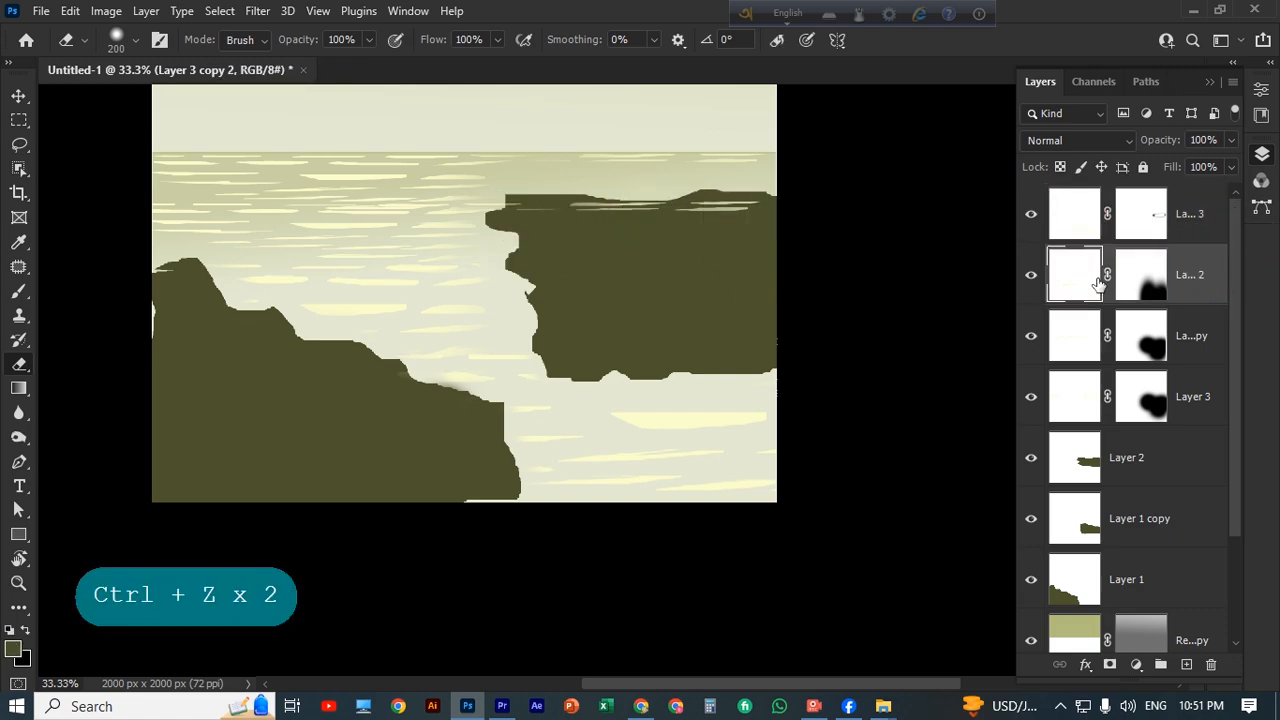
{"action": "left_click", "coordinate": [1173, 332]}
{"action": "left_click", "coordinate": [527, 221]}
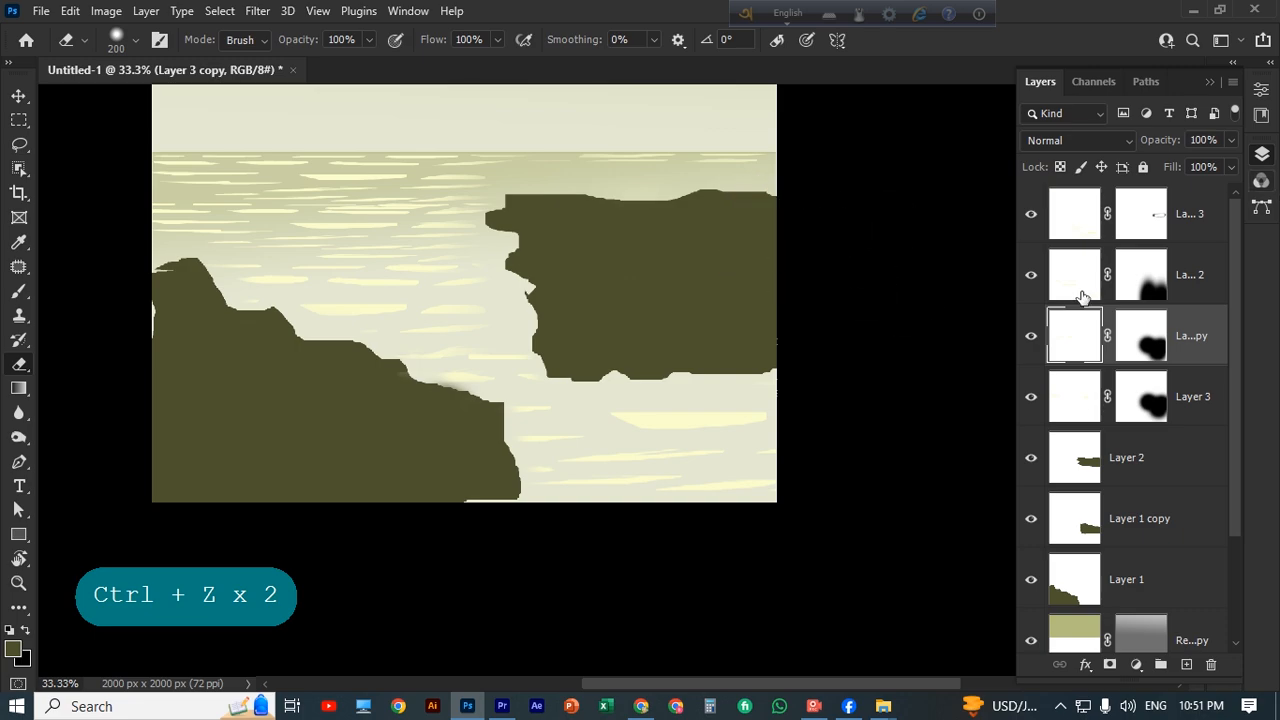
Create a new empty layer above all the ripple layers.
{"action": "scroll", "coordinate": [374, 431], "scroll_direction": "up", "scroll_amount": 6}
{"action": "left_click", "coordinate": [20, 97]}
{"action": "scroll", "coordinate": [638, 492], "scroll_direction": "down", "scroll_amount": 3}
{"action": "scroll", "coordinate": [638, 492], "scroll_direction": "up", "scroll_amount": 4}
{"action": "left_click", "coordinate": [638, 492]}
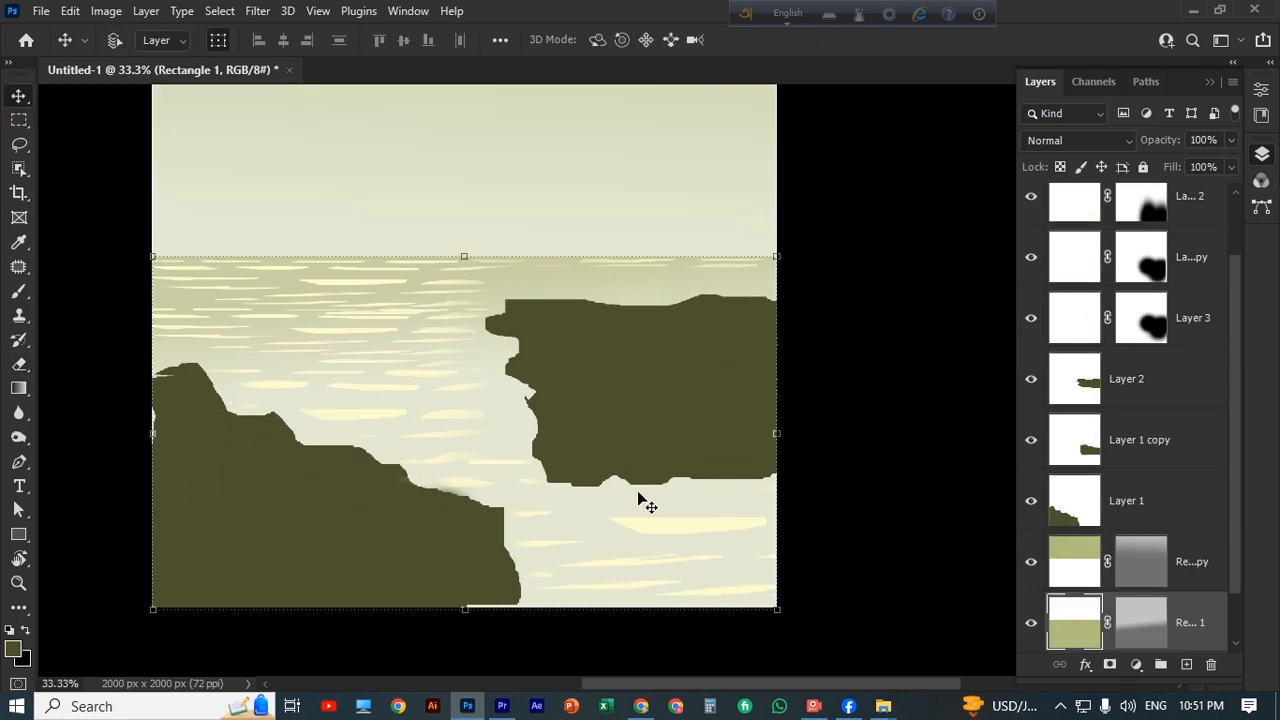
{"action": "key", "text": "ctrl+minus"}
{"action": "key", "text": "ctrl+minus"}
{"action": "left_click", "coordinate": [600, 279]}
{"action": "scroll", "coordinate": [600, 279], "scroll_direction": "down", "scroll_amount": 1}
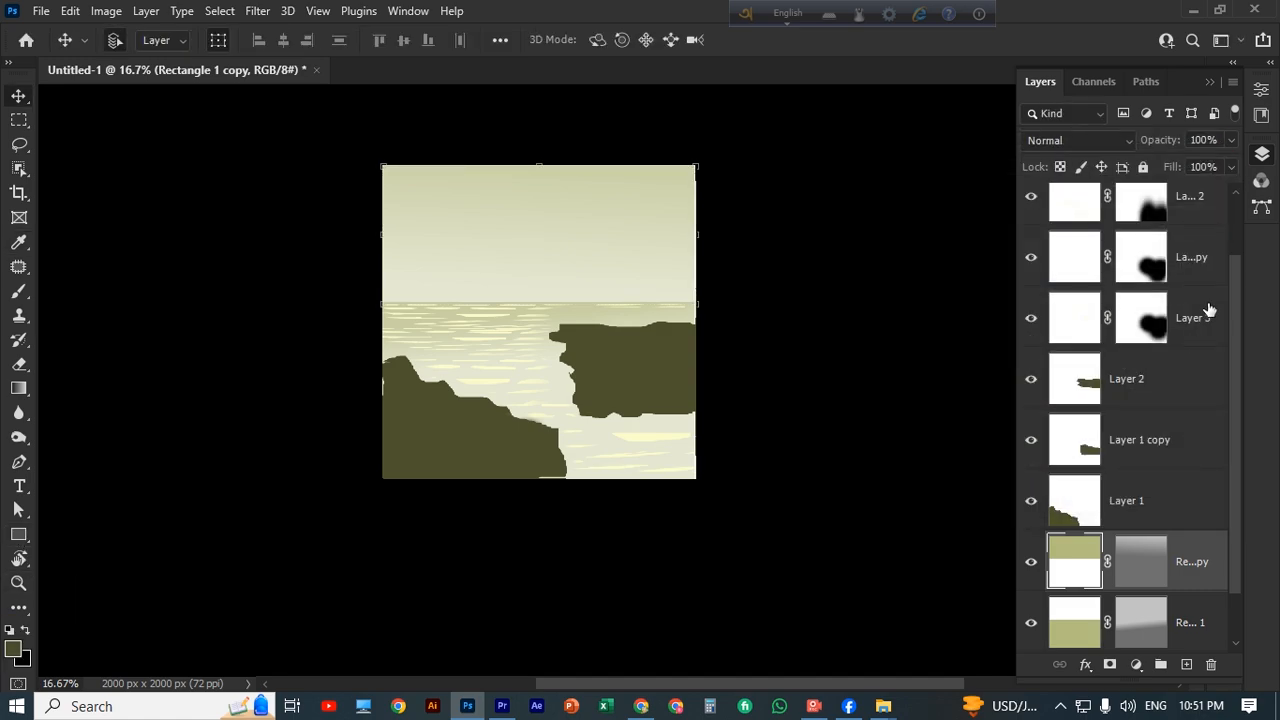
{"action": "mouse_move", "coordinate": [1075, 200]}
{"action": "left_mouse_down"}
{"action": "mouse_move", "coordinate": [1194, 617]}
{"action": "mouse_move", "coordinate": [1187, 664]}
{"action": "left_mouse_up"}
{"action": "left_click", "coordinate": [1186, 665]}
Choose a dark neutral grey as the foreground colour and paint over the whole sky with a 1500 px soft brush.
{"action": "left_click", "coordinate": [19, 291]}
{"action": "scroll", "coordinate": [474, 323], "scroll_direction": "up", "scroll_amount": 1}
{"action": "left_click", "coordinate": [13, 649]}
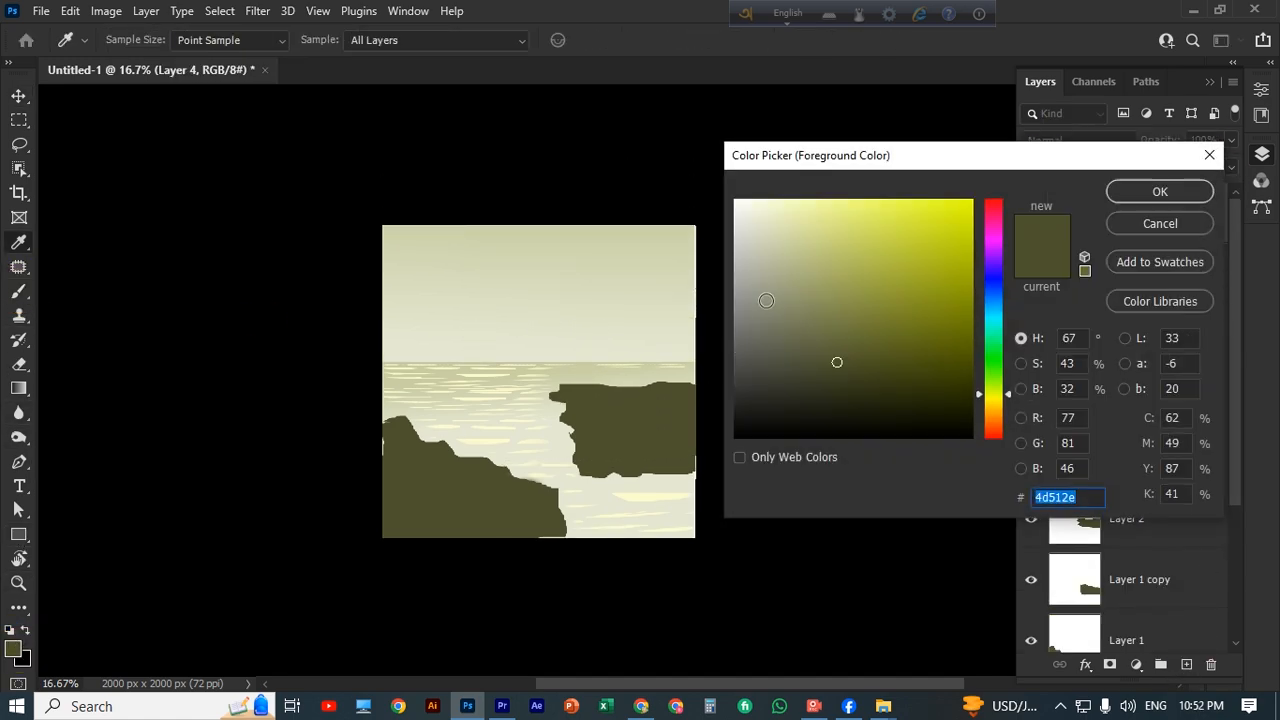
{"action": "left_click", "coordinate": [741, 353]}
{"action": "left_click", "coordinate": [1160, 192]}
{"action": "key", "text": "]"}
{"action": "key", "text": "]"}
{"action": "key", "text": "]"}
{"action": "key", "text": "]"}
{"action": "key", "text": "]"}
{"action": "key", "text": "]"}
{"action": "key", "text": "]"}
{"action": "key", "text": "]"}
{"action": "key", "text": "]"}
{"action": "key", "text": "]"}
{"action": "key", "text": "]"}
{"action": "key", "text": "]"}
{"action": "key", "text": "]"}
{"action": "key", "text": "]"}
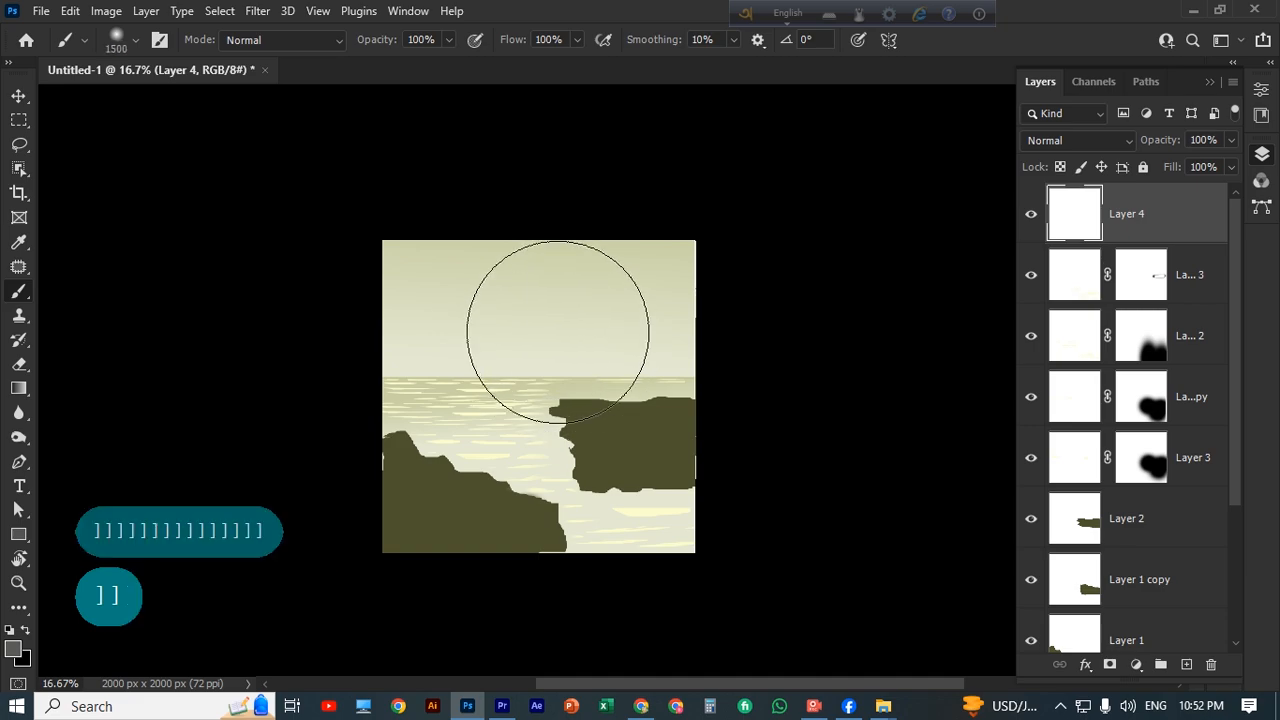
{"action": "mouse_move", "coordinate": [543, 300]}
{"action": "left_mouse_down"}
{"action": "mouse_move", "coordinate": [491, 334]}
{"action": "mouse_move", "coordinate": [391, 334]}
{"action": "left_mouse_up"}
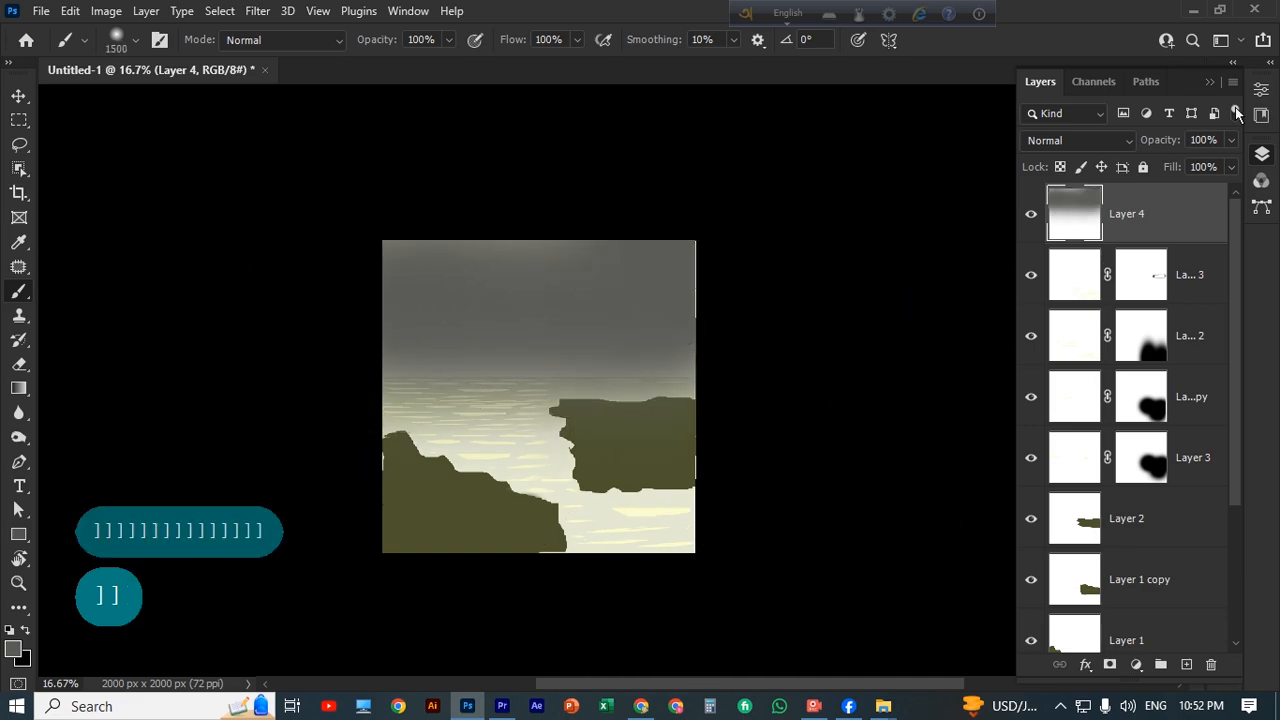
Lower the fill of the grey sky layer to 51%.
{"action": "left_click", "coordinate": [1231, 167]}
{"action": "left_click_drag", "start_coordinate": [1233, 190], "coordinate": [1188, 195]}
{"action": "left_click", "coordinate": [18, 95]}
{"action": "scroll", "coordinate": [403, 338], "scroll_direction": "up", "scroll_amount": 1}
{"action": "left_click", "coordinate": [751, 385]}
{"action": "left_click", "coordinate": [814, 706]}
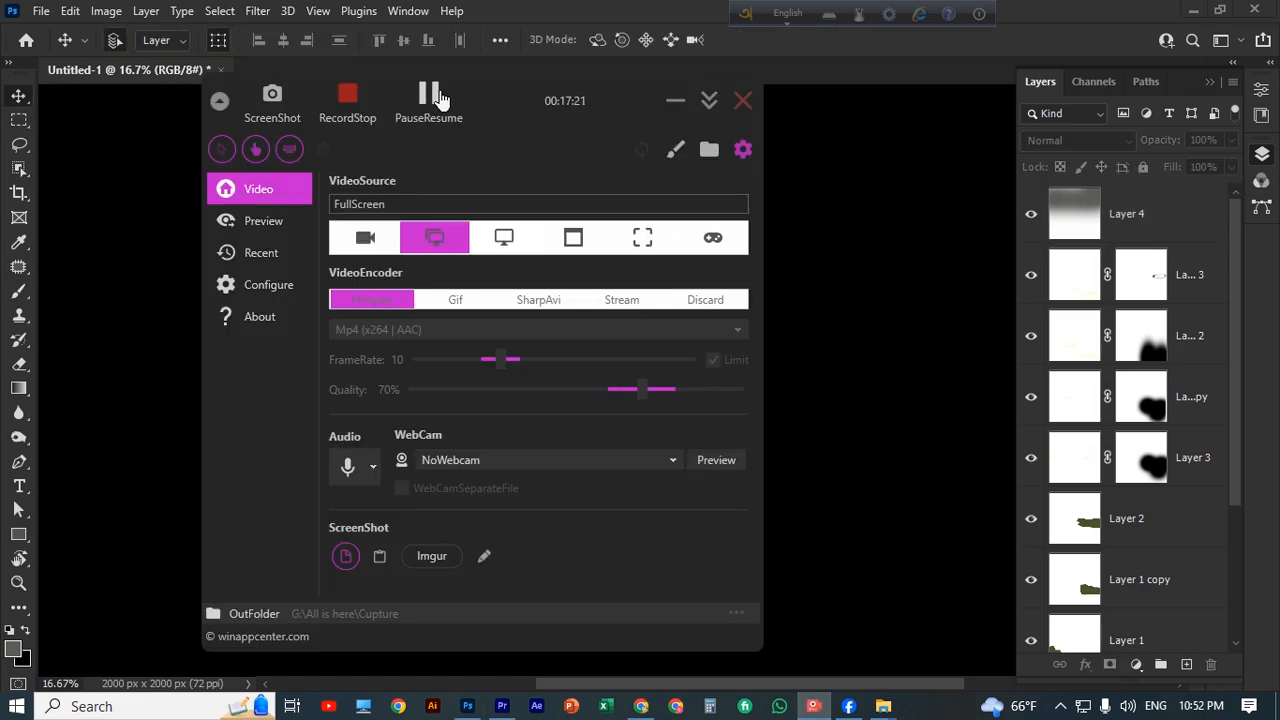
{"action": "left_click", "coordinate": [440, 100]}
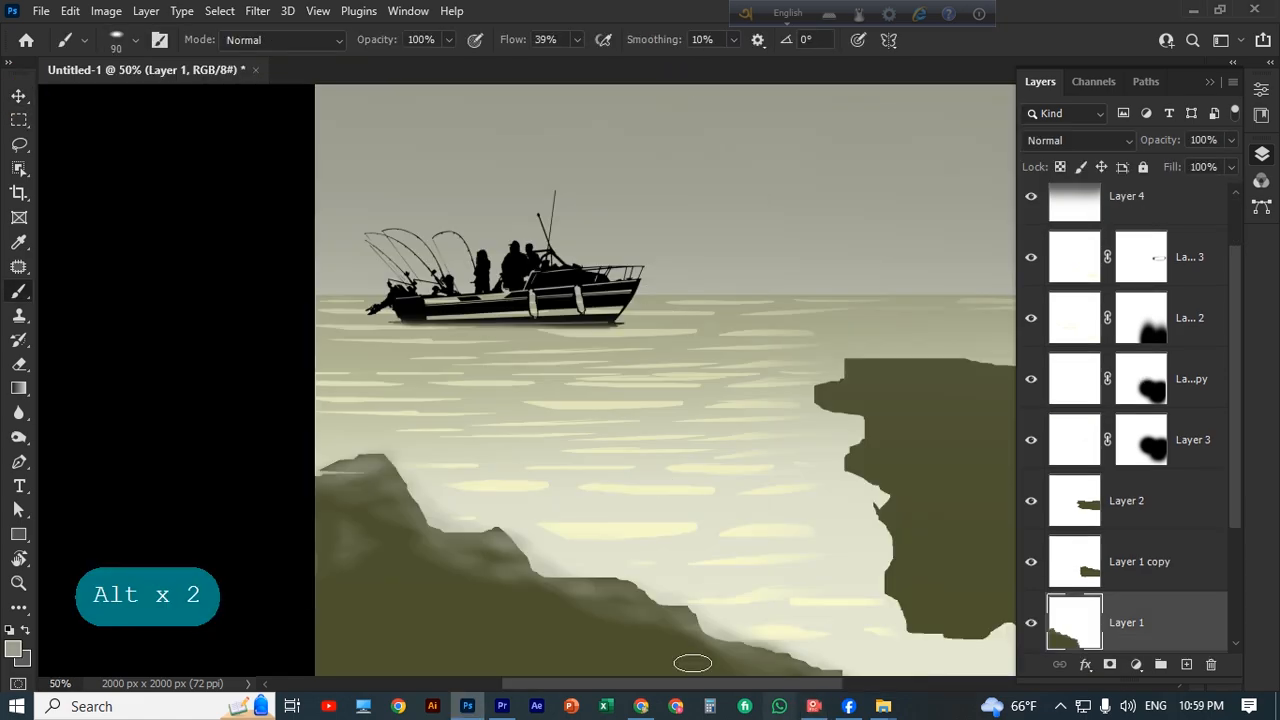
Stretch the left rock to 134.22% width and 91.84% height so it extends further across the foreground.
{"action": "key", "text": "ctrl+minus"}
{"action": "key", "text": "ctrl+minus"}
{"action": "key", "text": "ctrl+minus"}
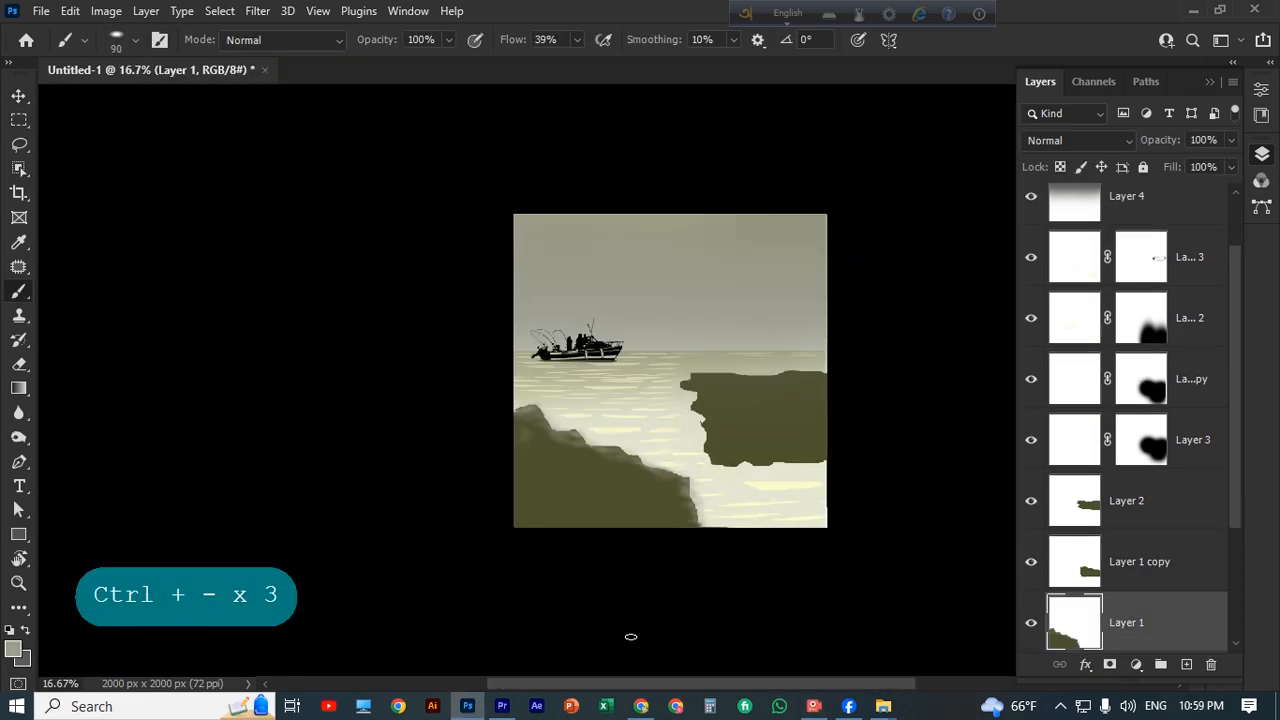
{"action": "key", "text": "v"}
{"action": "left_click_drag", "start_coordinate": [718, 463], "coordinate": [781, 462]}
{"action": "left_click_drag", "start_coordinate": [649, 400], "coordinate": [653, 418]}
{"action": "scroll", "coordinate": [749, 449], "scroll_direction": "down", "scroll_amount": 3}
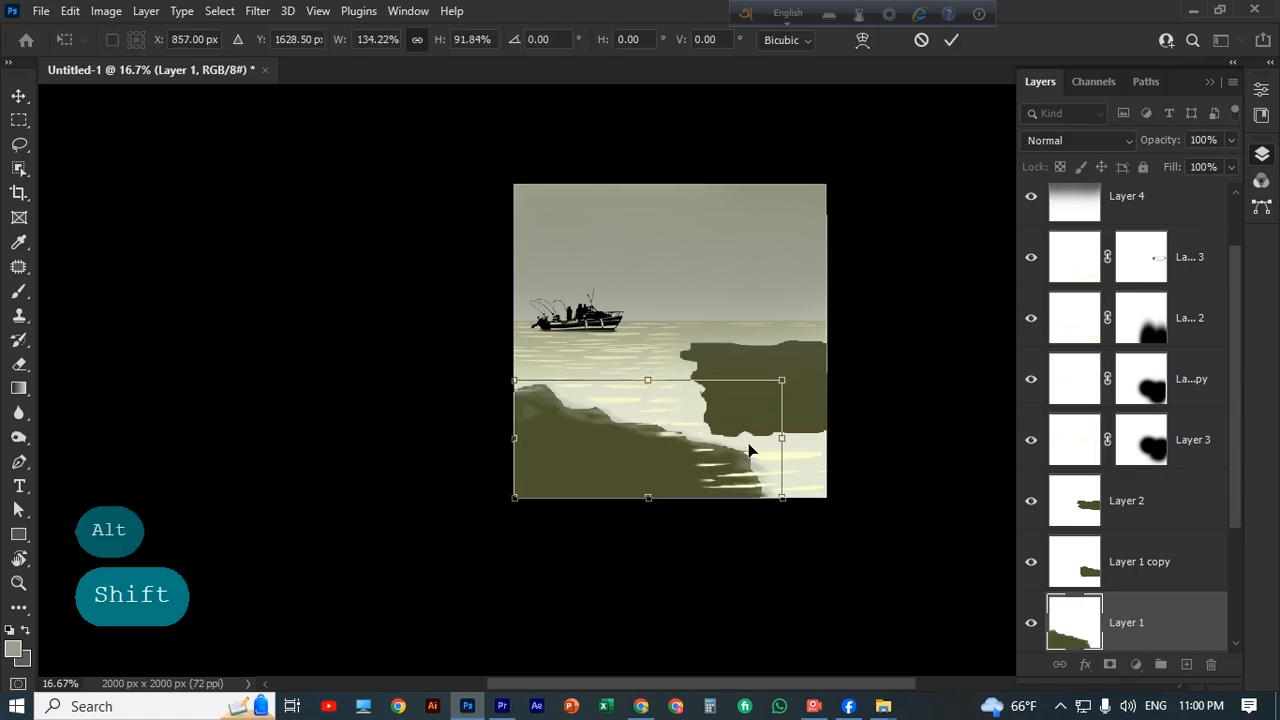
{"action": "left_click", "coordinate": [951, 40]}
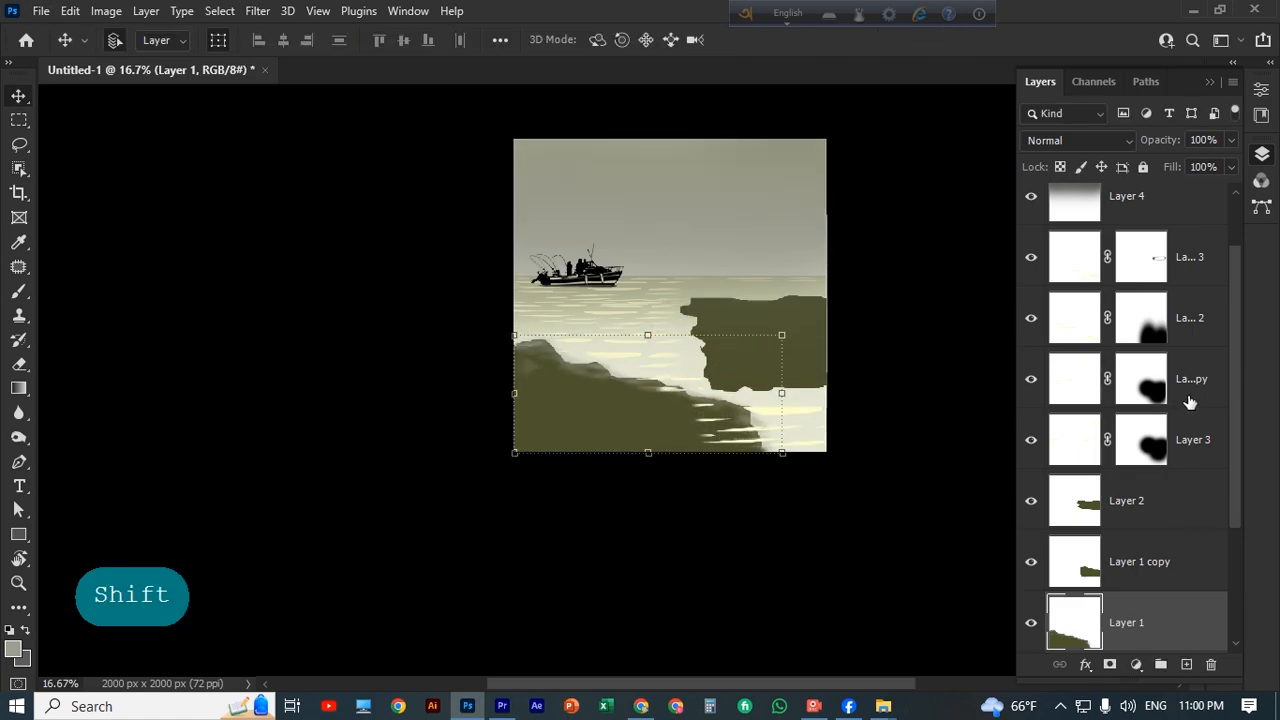
Find the ripple layer overlapping the stretched left rock and erase its ripples there with a 150 px eraser.
{"action": "left_click", "coordinate": [1031, 319]}
{"action": "left_click", "coordinate": [1031, 257]}
{"action": "left_click", "coordinate": [1192, 257]}
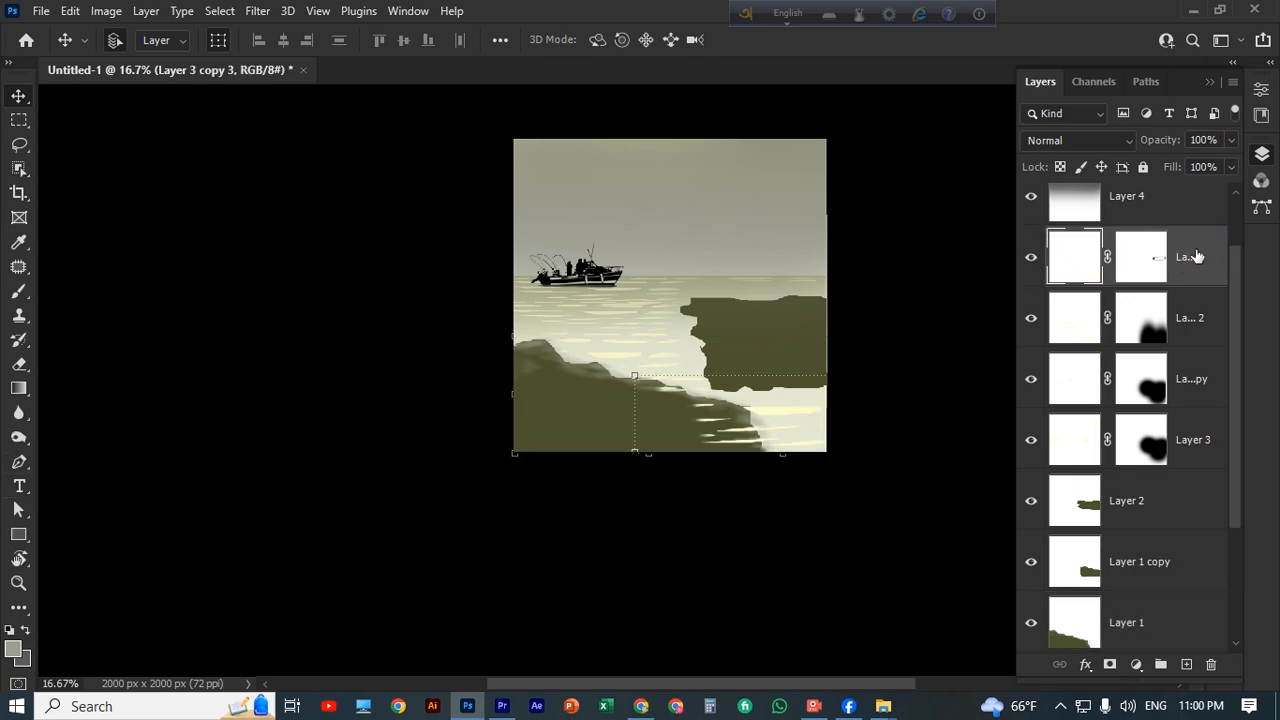
{"action": "left_click", "coordinate": [19, 363]}
{"action": "key", "text": "bracketleft"}
{"action": "key", "text": "bracketleft"}
{"action": "key", "text": "bracketright"}
{"action": "key", "text": "bracketright"}
{"action": "key", "text": "bracketright"}
{"action": "key", "text": "bracketright"}
{"action": "key", "text": "bracketright"}
{"action": "key", "text": "bracketright"}
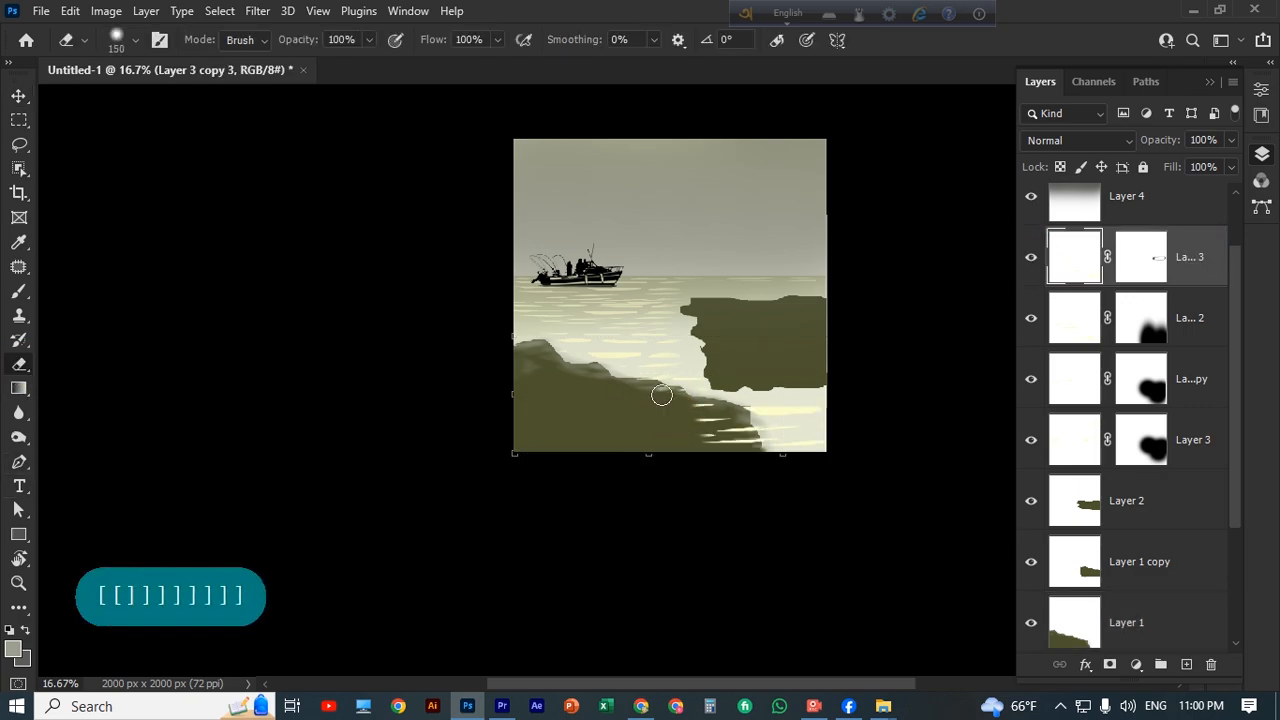
{"action": "mouse_move", "coordinate": [708, 443]}
{"action": "left_mouse_down"}
{"action": "mouse_move", "coordinate": [751, 431]}
{"action": "mouse_move", "coordinate": [733, 451]}
{"action": "mouse_move", "coordinate": [718, 408]}
{"action": "left_mouse_up"}
{"action": "key", "text": "v"}
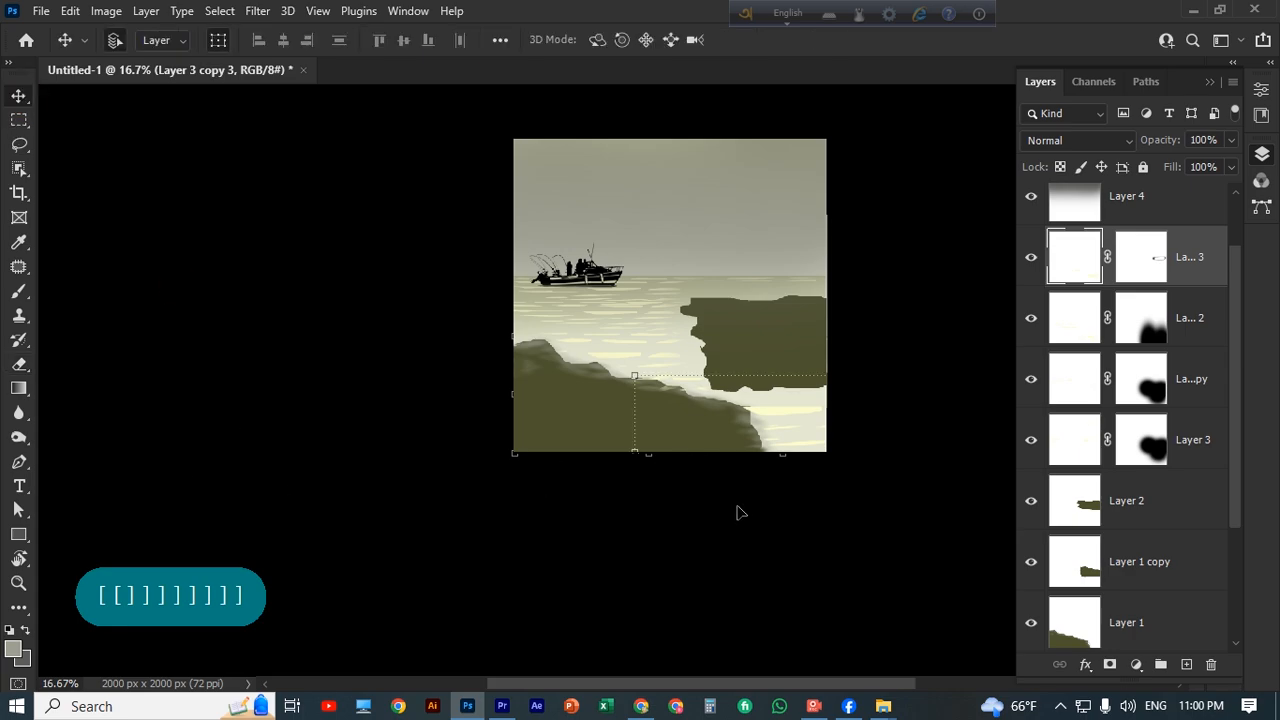
{"action": "left_click", "coordinate": [737, 510]}
{"action": "scroll", "coordinate": [640, 505], "scroll_direction": "up", "scroll_amount": 3}
{"action": "left_click_drag", "start_coordinate": [612, 503], "coordinate": [797, 379]}
{"action": "key", "text": "Delete"}
Paint a pale grey band along the top edge of the right rock on the grey sky layer.
{"action": "left_click", "coordinate": [811, 429]}
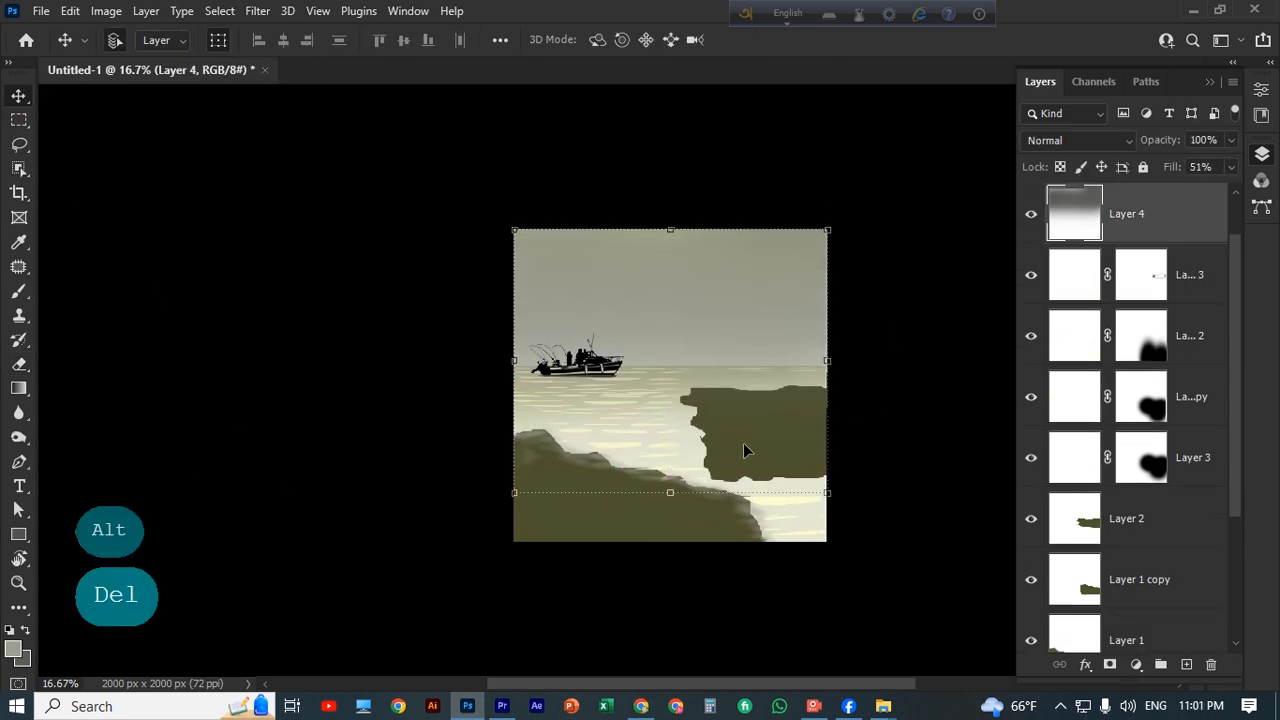
{"action": "key", "text": "ctrl+plus"}
{"action": "left_click_drag", "start_coordinate": [836, 467], "coordinate": [638, 420]}
{"action": "key", "text": "b"}
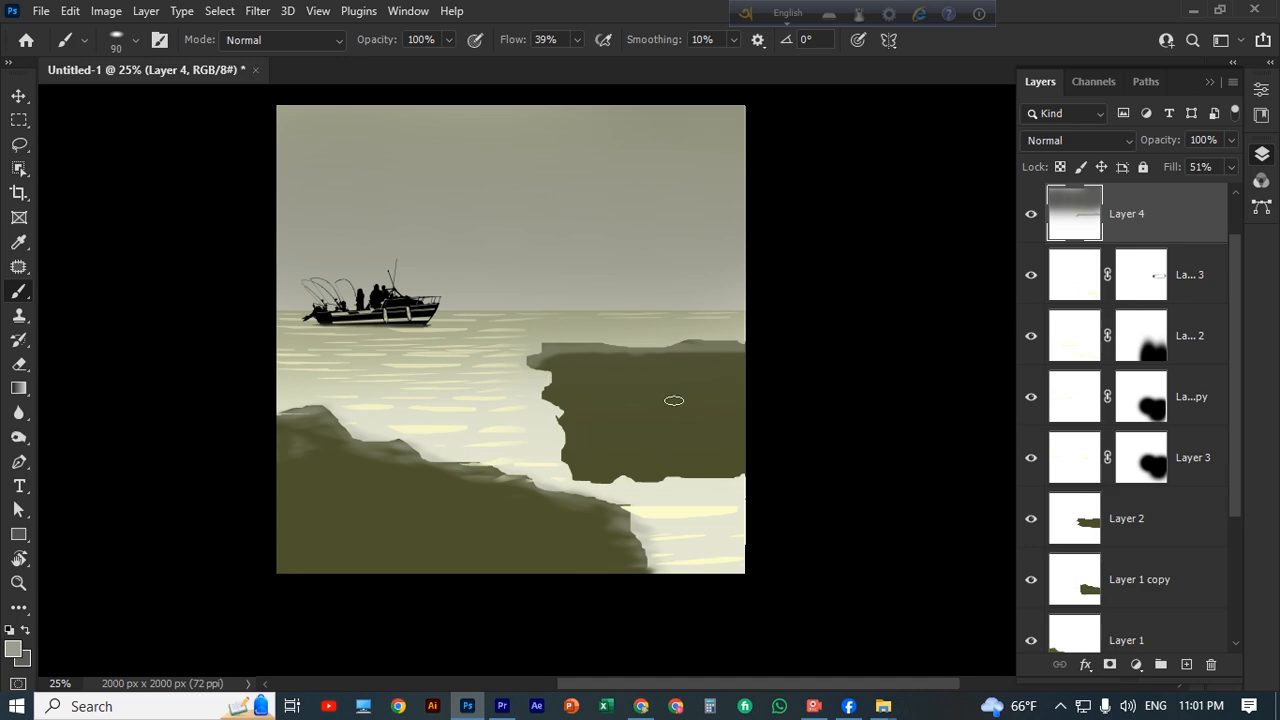
{"action": "key", "text": "v"}
Soften the left and bottom edges of the right rock on its two layers with the eraser at 40% opacity.
{"action": "left_click", "coordinate": [651, 421]}
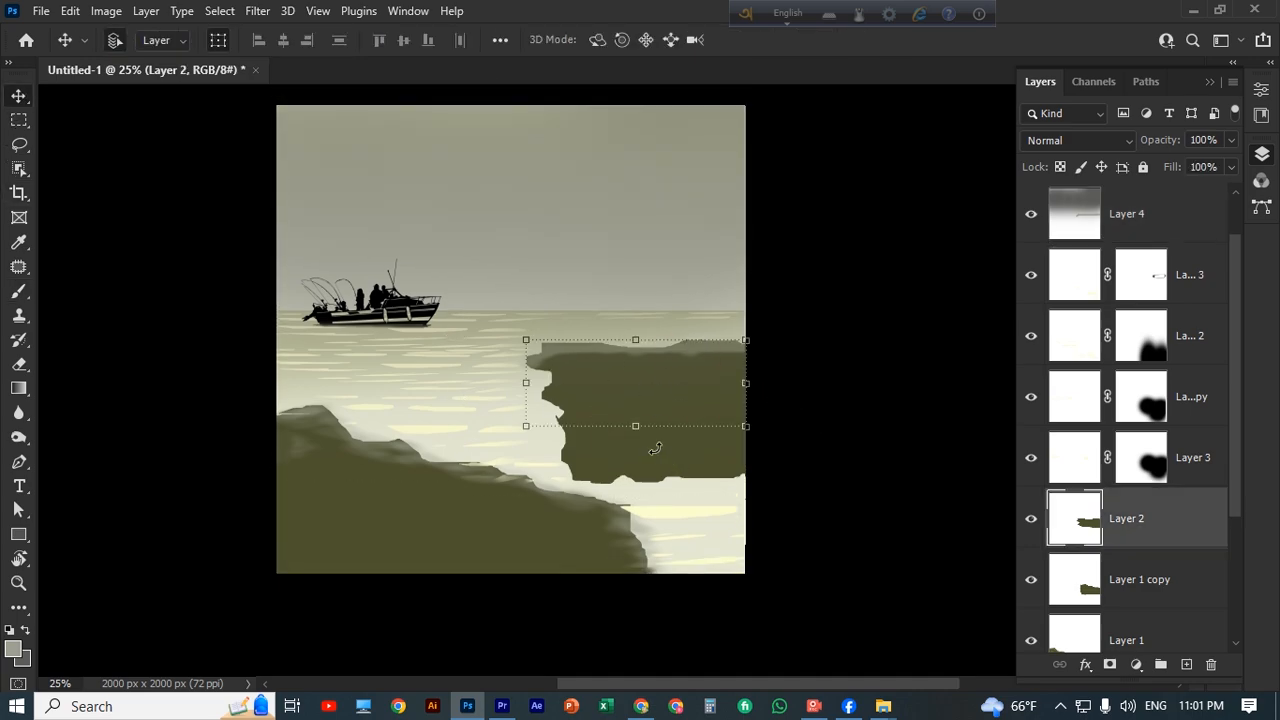
{"action": "key", "text": "e"}
{"action": "scroll", "coordinate": [565, 390], "scroll_direction": "down", "scroll_amount": 1}
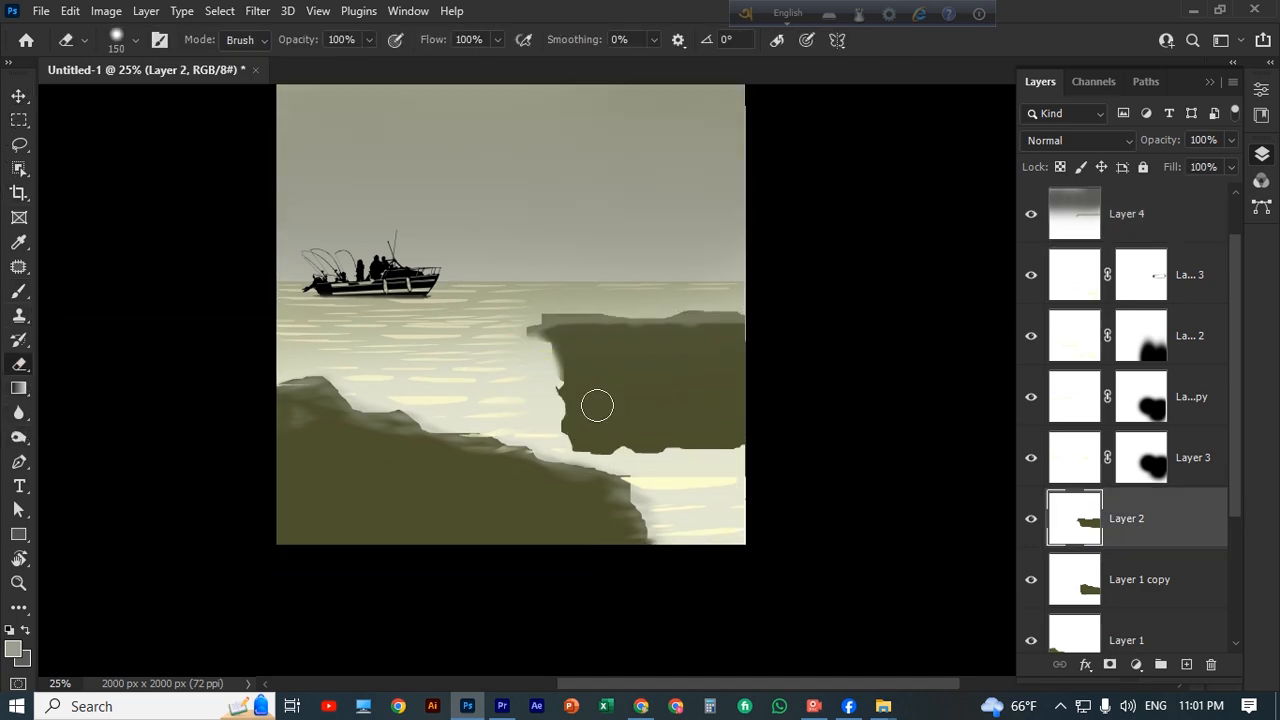
{"action": "key", "text": "ctrl+z"}
{"action": "left_click_drag", "start_coordinate": [371, 40], "coordinate": [320, 71]}
{"action": "left_click_drag", "start_coordinate": [542, 356], "coordinate": [523, 347]}
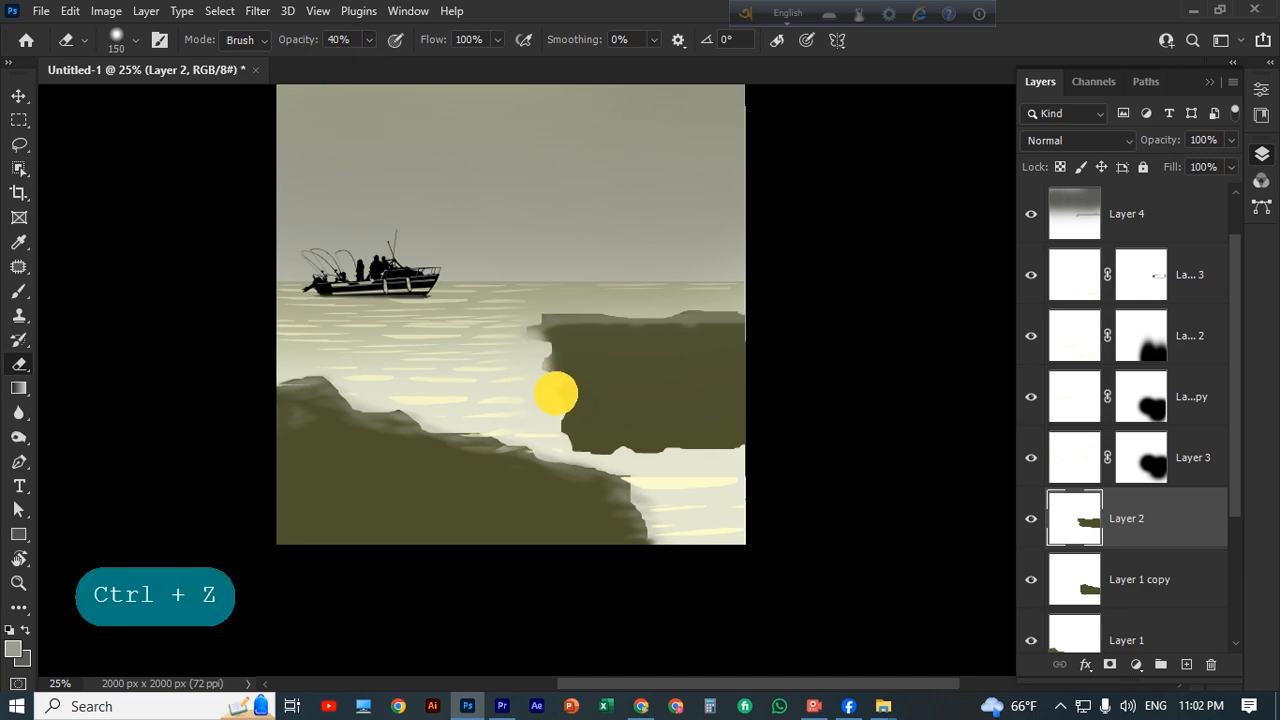
{"action": "left_click", "coordinate": [553, 391], "text": "ctrl"}
{"action": "mouse_move", "coordinate": [591, 466]}
{"action": "left_mouse_down"}
{"action": "mouse_move", "coordinate": [748, 462]}
{"action": "mouse_move", "coordinate": [620, 465]}
{"action": "mouse_move", "coordinate": [657, 456]}
{"action": "mouse_move", "coordinate": [779, 484]}
{"action": "left_mouse_up"}
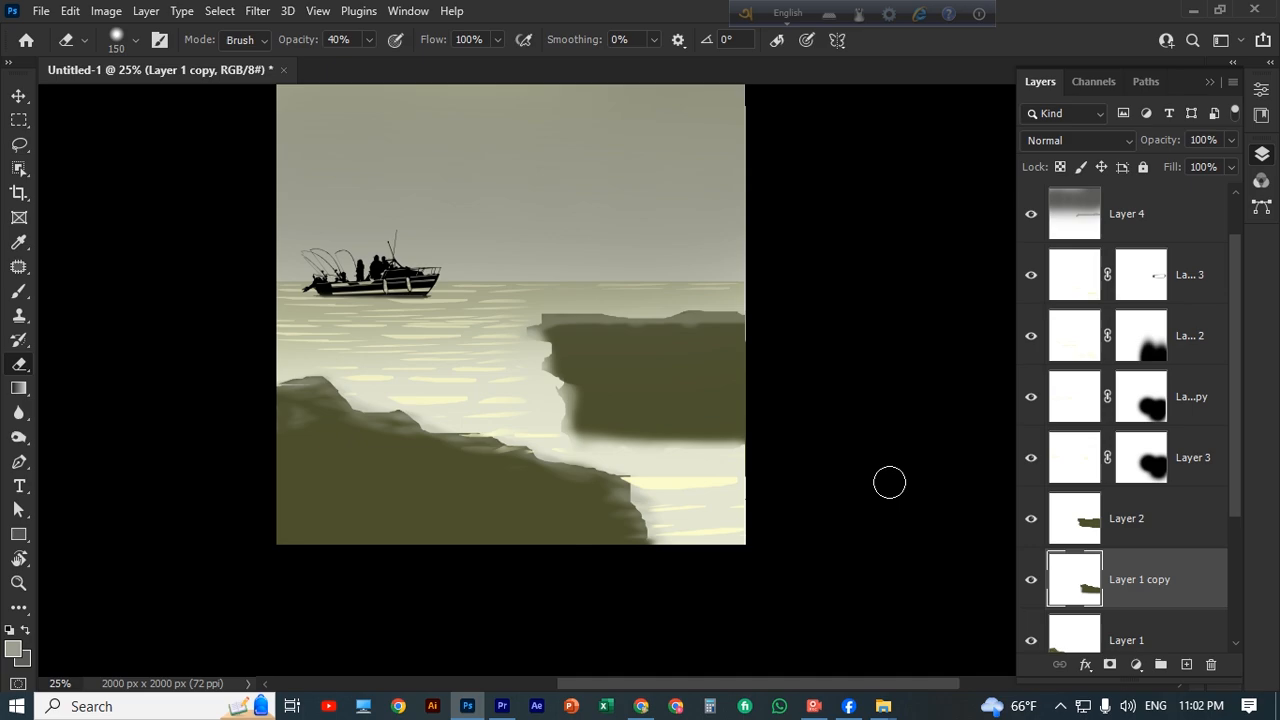
{"action": "key", "text": "v"}
{"action": "left_click", "coordinate": [655, 403]}
{"action": "left_click", "coordinate": [14, 505]}
{"action": "scroll", "coordinate": [582, 424], "scroll_direction": "down", "scroll_amount": 1}
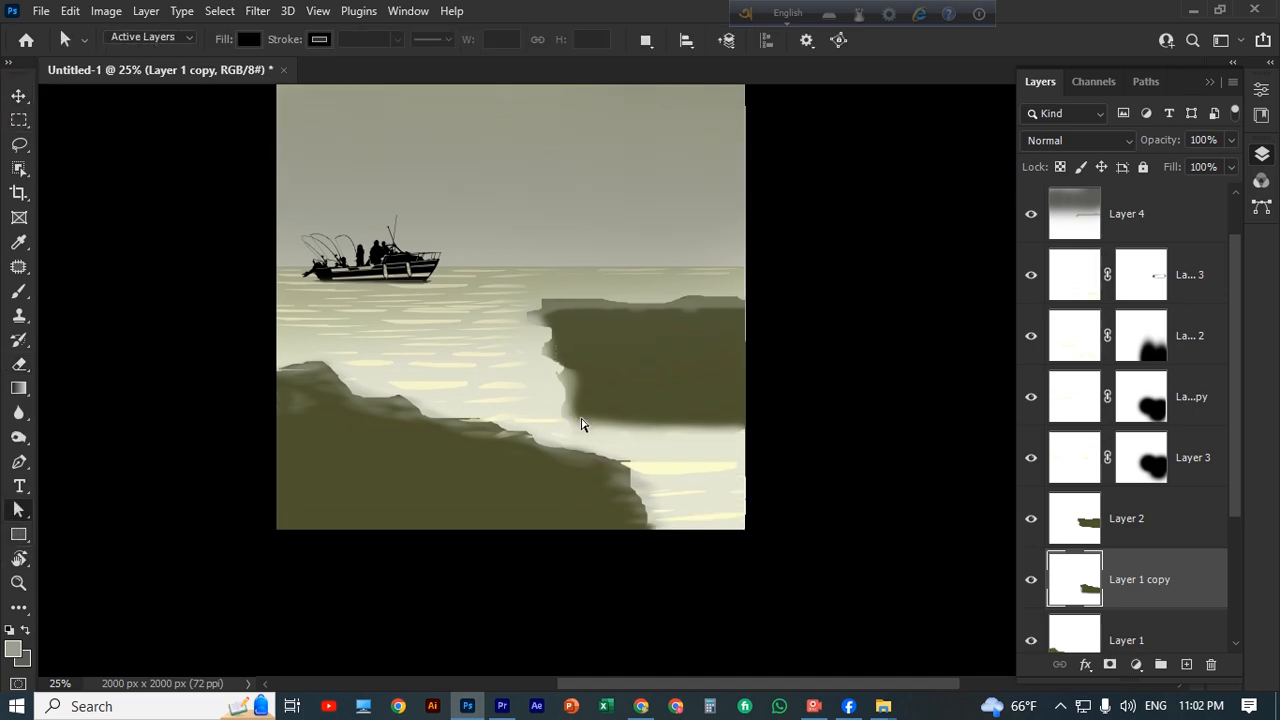
{"action": "scroll", "coordinate": [544, 418], "scroll_direction": "down", "scroll_amount": 2}
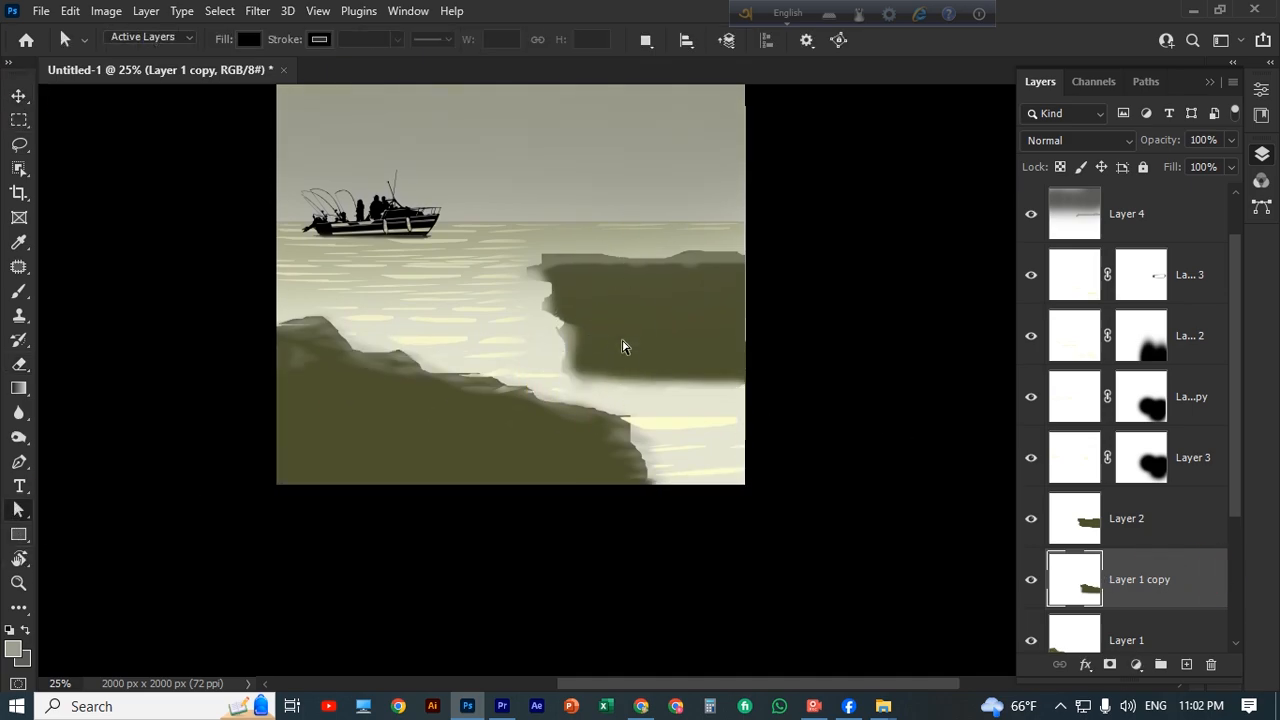
{"action": "left_click_drag", "start_coordinate": [594, 380], "coordinate": [538, 371]}
{"action": "right_click", "coordinate": [19, 510]}
{"action": "left_click", "coordinate": [107, 512]}
{"action": "right_click", "coordinate": [19, 510]}
{"action": "left_click", "coordinate": [95, 511]}
{"action": "scroll", "coordinate": [590, 345], "scroll_direction": "down", "scroll_amount": 3}
{"action": "scroll", "coordinate": [562, 350], "scroll_direction": "up", "scroll_amount": 3}
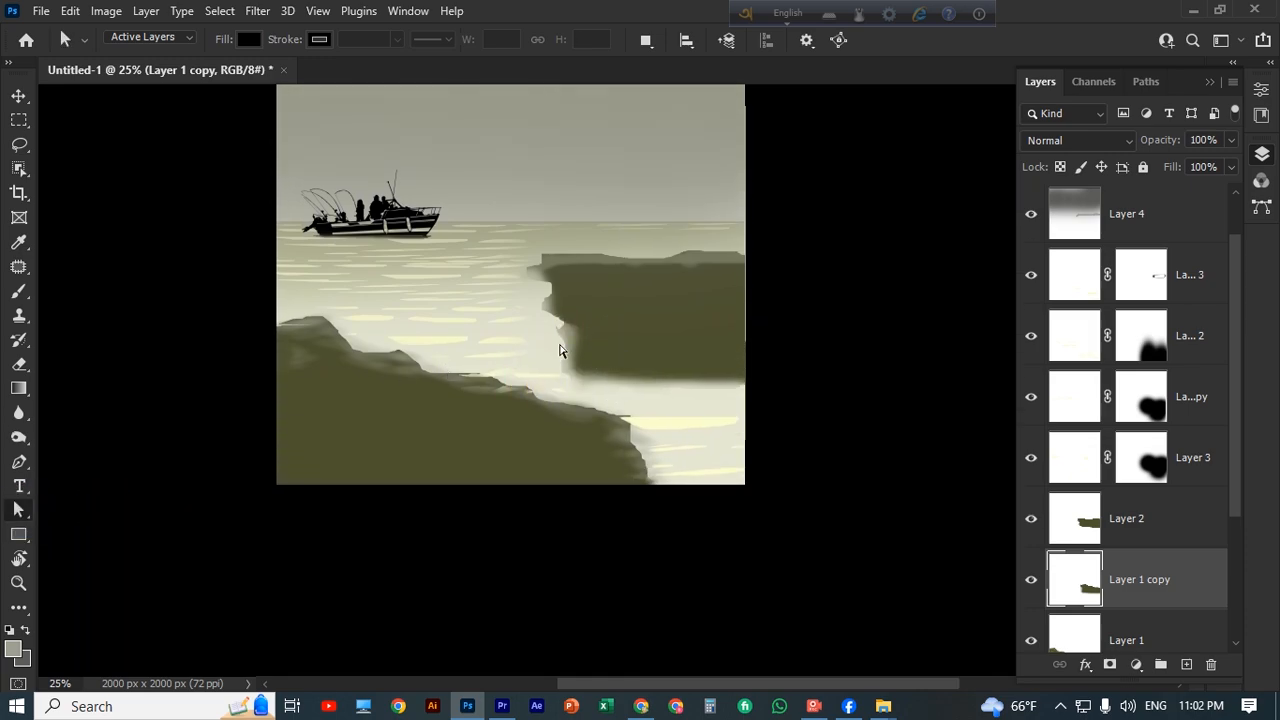
{"action": "key", "text": "v"}
{"action": "scroll", "coordinate": [580, 373], "scroll_direction": "up", "scroll_amount": 2}
Warp the lower layer of the right rock so its bottom-left corner tapers out towards the left rock.
{"action": "right_click", "coordinate": [608, 367]}
{"action": "key", "text": "ctrl+t"}
{"action": "right_click", "coordinate": [614, 335]}
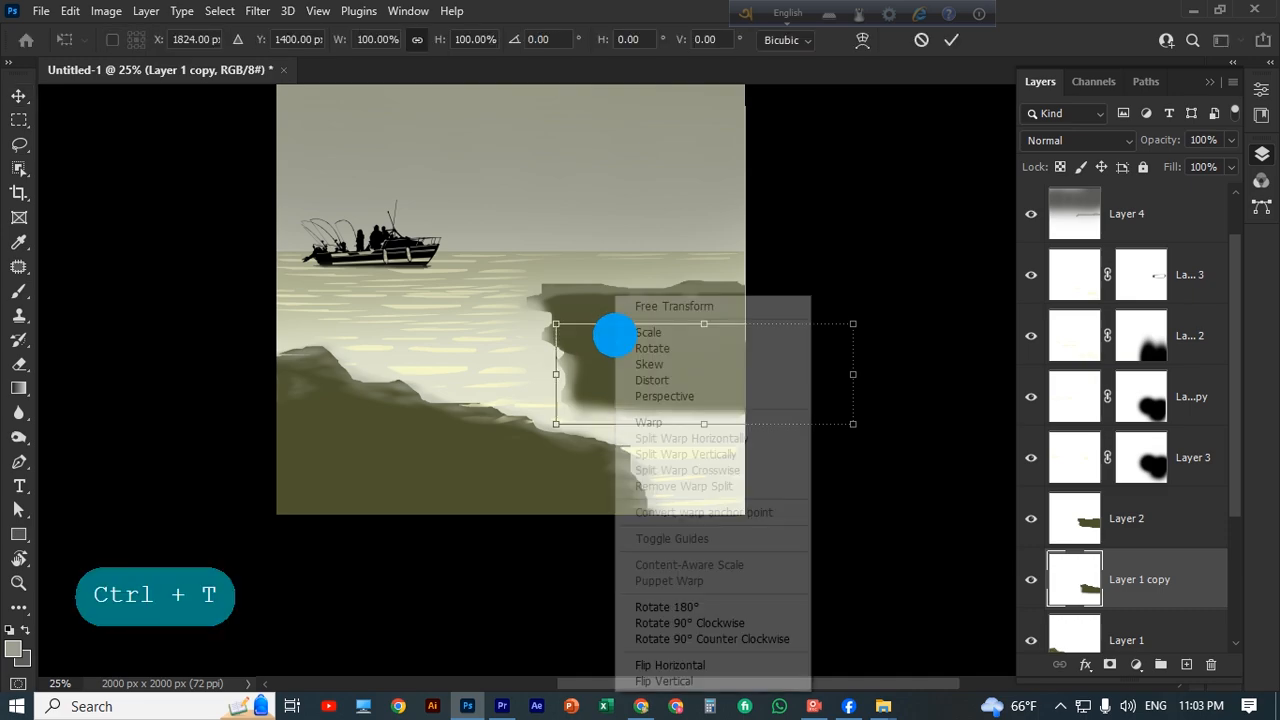
{"action": "left_click", "coordinate": [652, 422]}
{"action": "left_click_drag", "start_coordinate": [556, 424], "coordinate": [438, 407]}
{"action": "left_click_drag", "start_coordinate": [556, 357], "coordinate": [590, 354]}
{"action": "left_click", "coordinate": [951, 41]}
{"action": "left_click", "coordinate": [642, 328]}
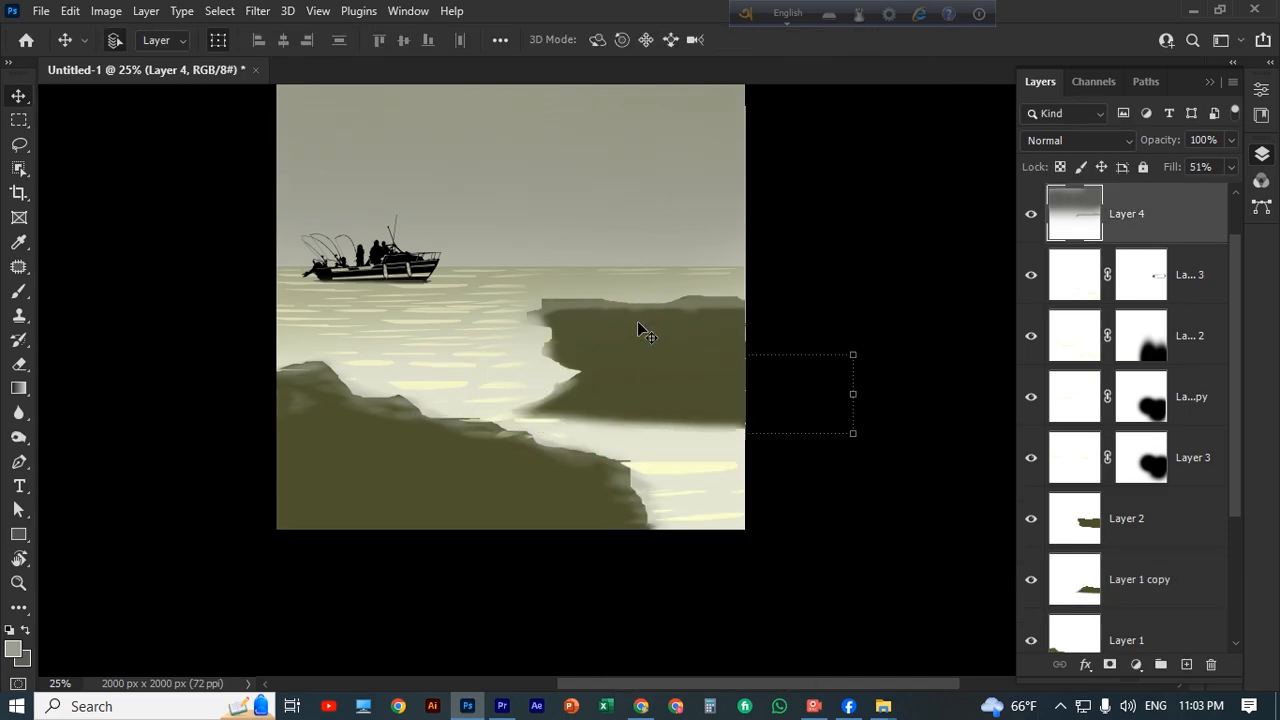
{"action": "key", "text": "ctrl+t"}
{"action": "left_click", "coordinate": [951, 41]}
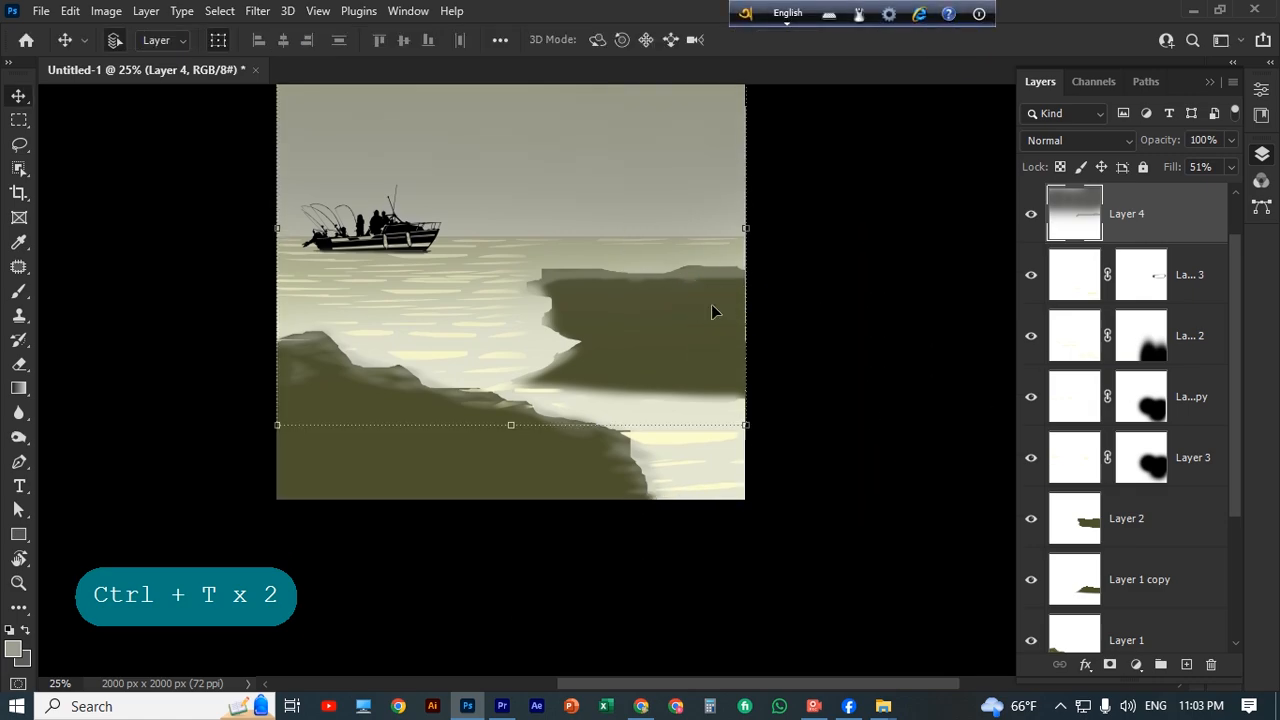
Warp the upper layer of the right rock into a smooth hillside that rises from the water towards the right edge.
{"action": "left_click", "coordinate": [1205, 546]}
{"action": "right_click", "coordinate": [640, 305]}
{"action": "key", "text": "ctrl+t"}
{"action": "right_click", "coordinate": [645, 301]}
{"action": "left_click", "coordinate": [680, 422]}
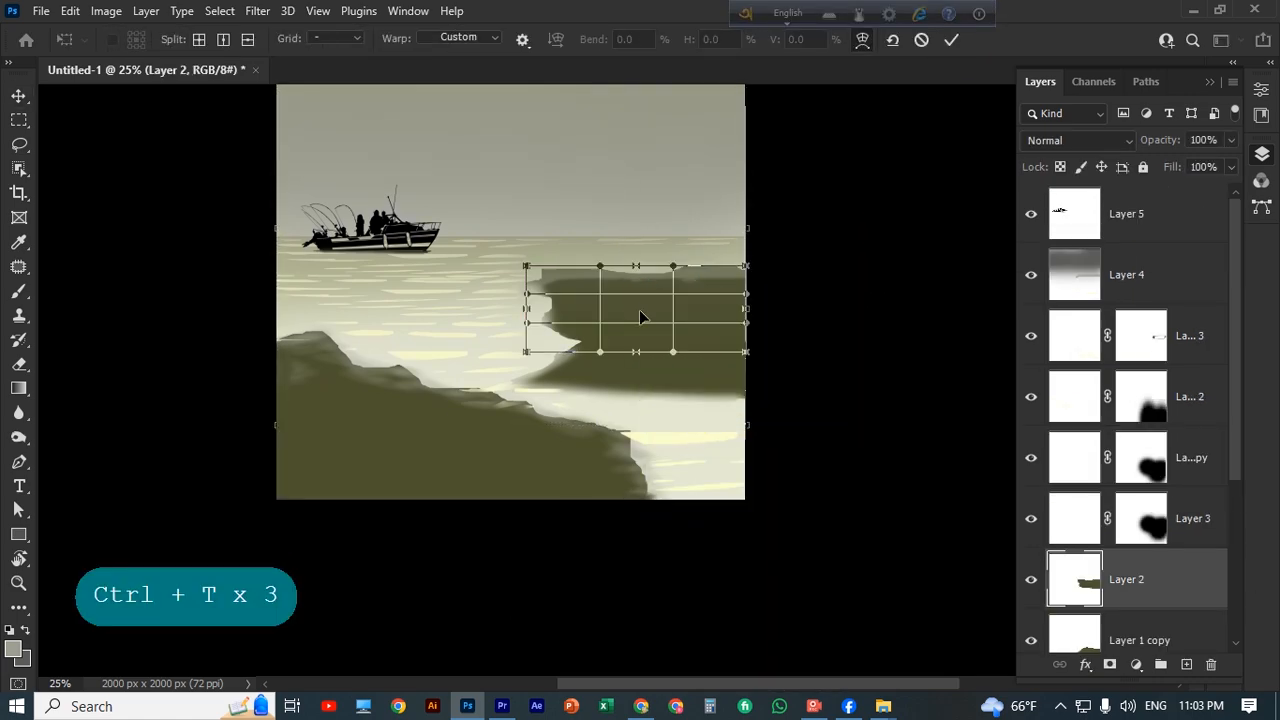
{"action": "mouse_move", "coordinate": [527, 267]}
{"action": "left_mouse_down"}
{"action": "mouse_move", "coordinate": [571, 366]}
{"action": "mouse_move", "coordinate": [540, 253]}
{"action": "left_mouse_up"}
{"action": "left_click_drag", "start_coordinate": [528, 323], "coordinate": [606, 420]}
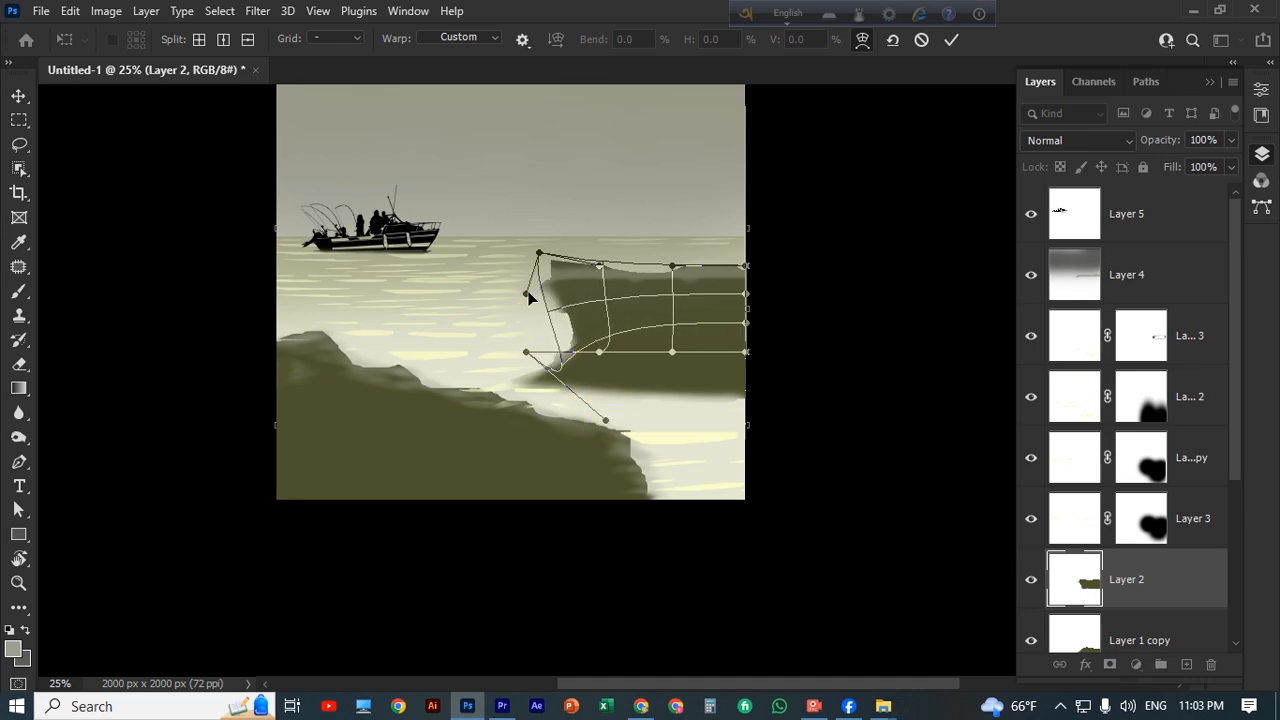
{"action": "left_click_drag", "start_coordinate": [527, 294], "coordinate": [567, 310]}
{"action": "left_click_drag", "start_coordinate": [600, 266], "coordinate": [646, 342]}
{"action": "left_click_drag", "start_coordinate": [540, 253], "coordinate": [640, 300]}
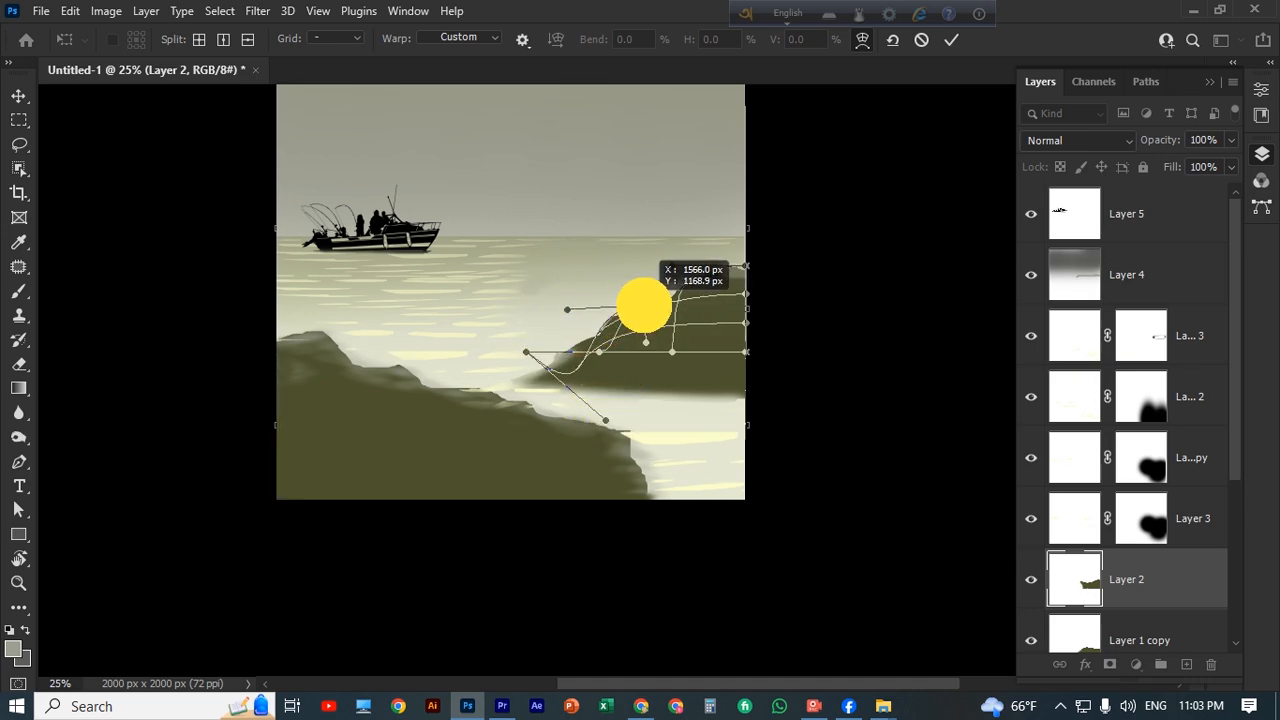
{"action": "left_click", "coordinate": [951, 41]}
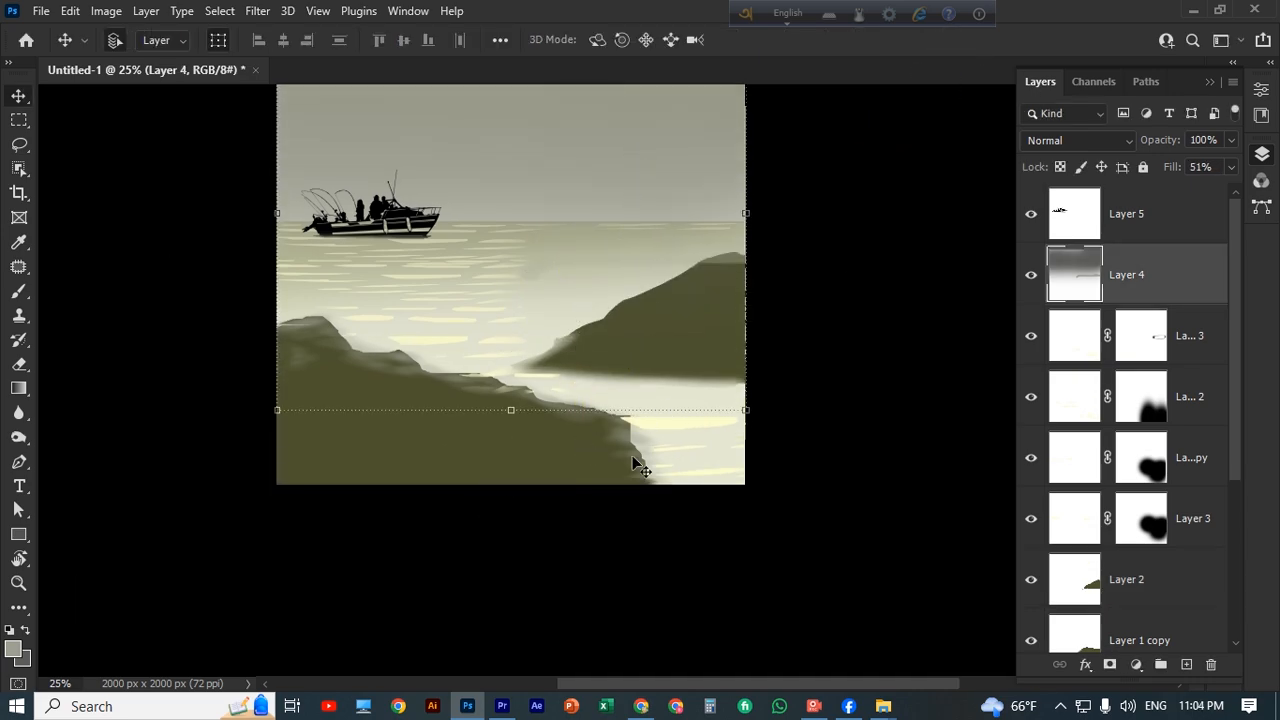
Undo the full-strength brush strokes on the right hill and paint soft grey highlights along its slope at 30% brush opacity.
{"action": "left_click", "coordinate": [1180, 580]}
{"action": "key", "text": "b"}
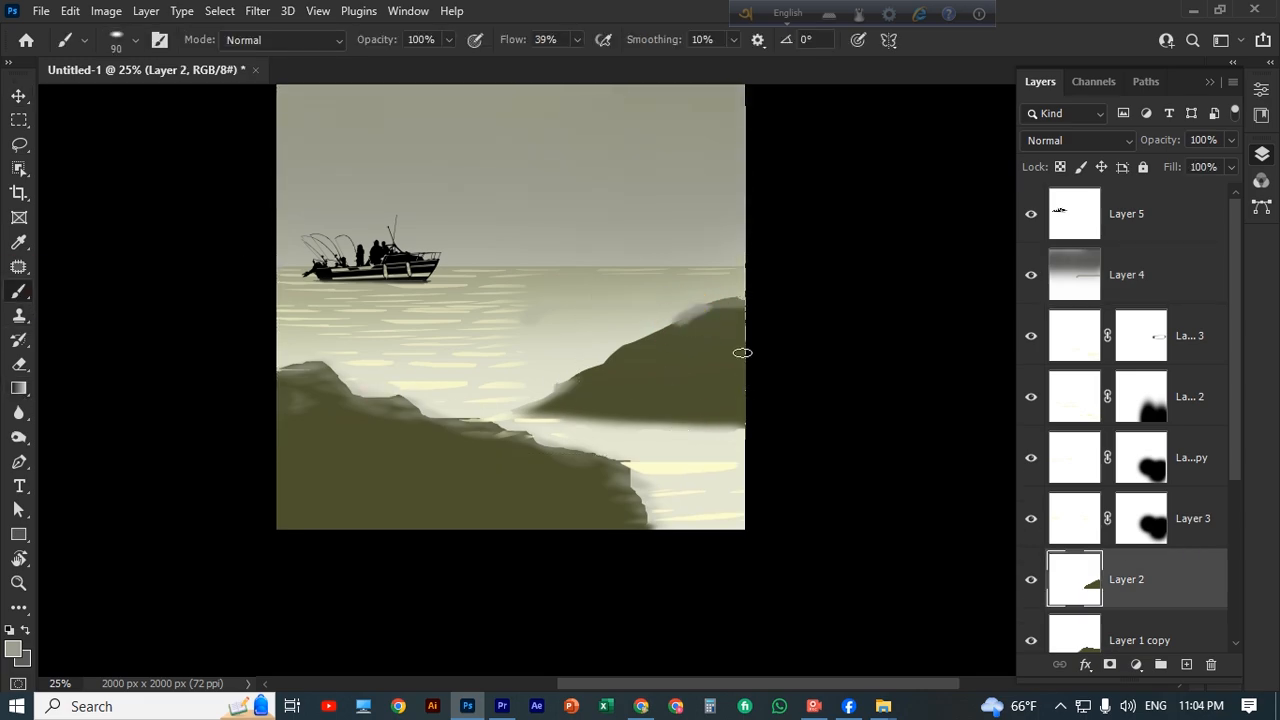
{"action": "key", "text": "ctrl+z"}
{"action": "key", "text": "ctrl+z"}
{"action": "left_click", "coordinate": [448, 40]}
{"action": "left_click_drag", "start_coordinate": [450, 62], "coordinate": [388, 62]}
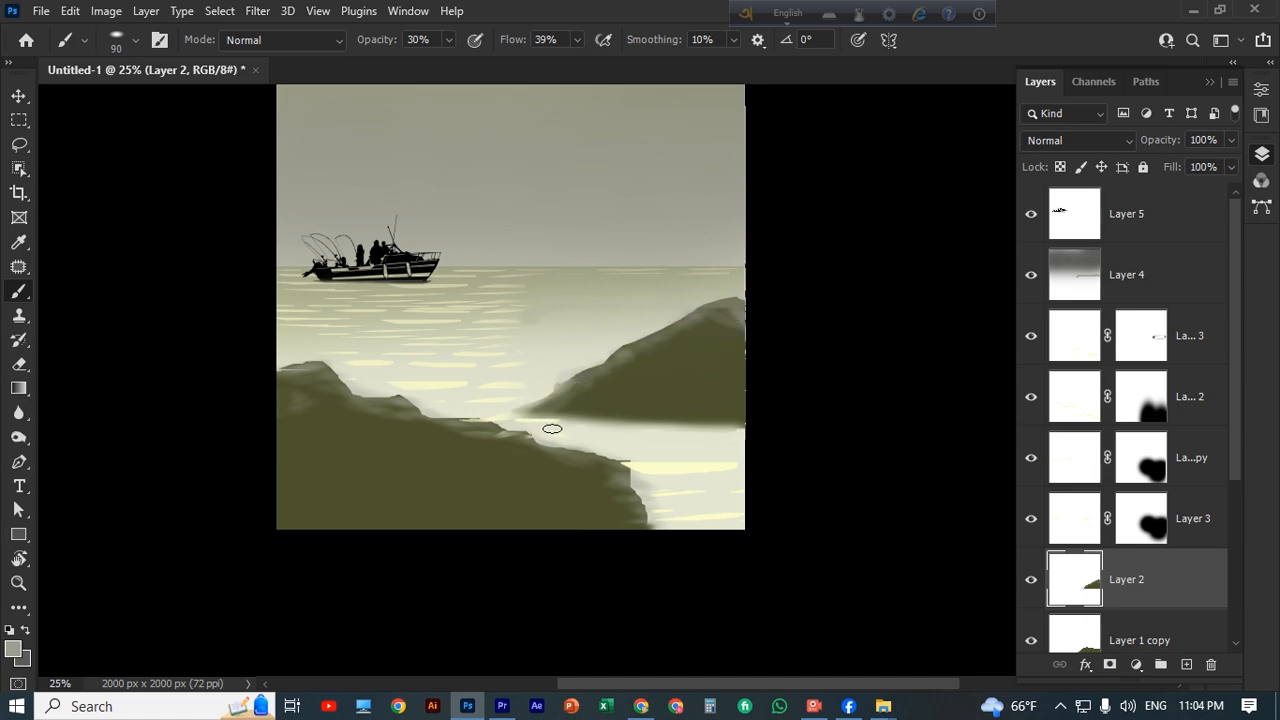
Add a new empty layer above the boat layer.
{"action": "scroll", "coordinate": [552, 429], "scroll_direction": "up", "scroll_amount": 2}
{"action": "left_click", "coordinate": [19, 96]}
{"action": "scroll", "coordinate": [508, 272], "scroll_direction": "up", "scroll_amount": 1}
{"action": "left_click", "coordinate": [508, 272]}
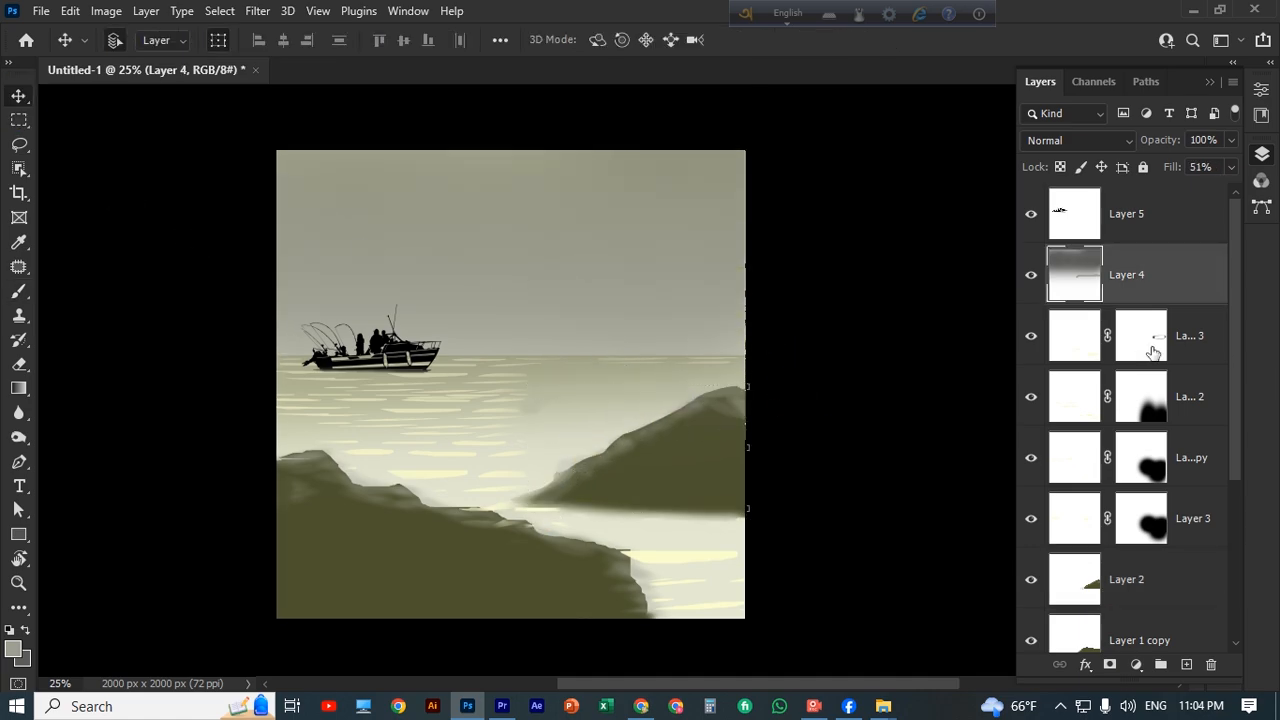
{"action": "left_click", "coordinate": [1160, 216]}
{"action": "left_click", "coordinate": [1187, 664]}
{"action": "scroll", "coordinate": [580, 447], "scroll_direction": "down", "scroll_amount": 1}
Choose the 695 px palm tree brush tip in the brush settings.
{"action": "left_click", "coordinate": [19, 315]}
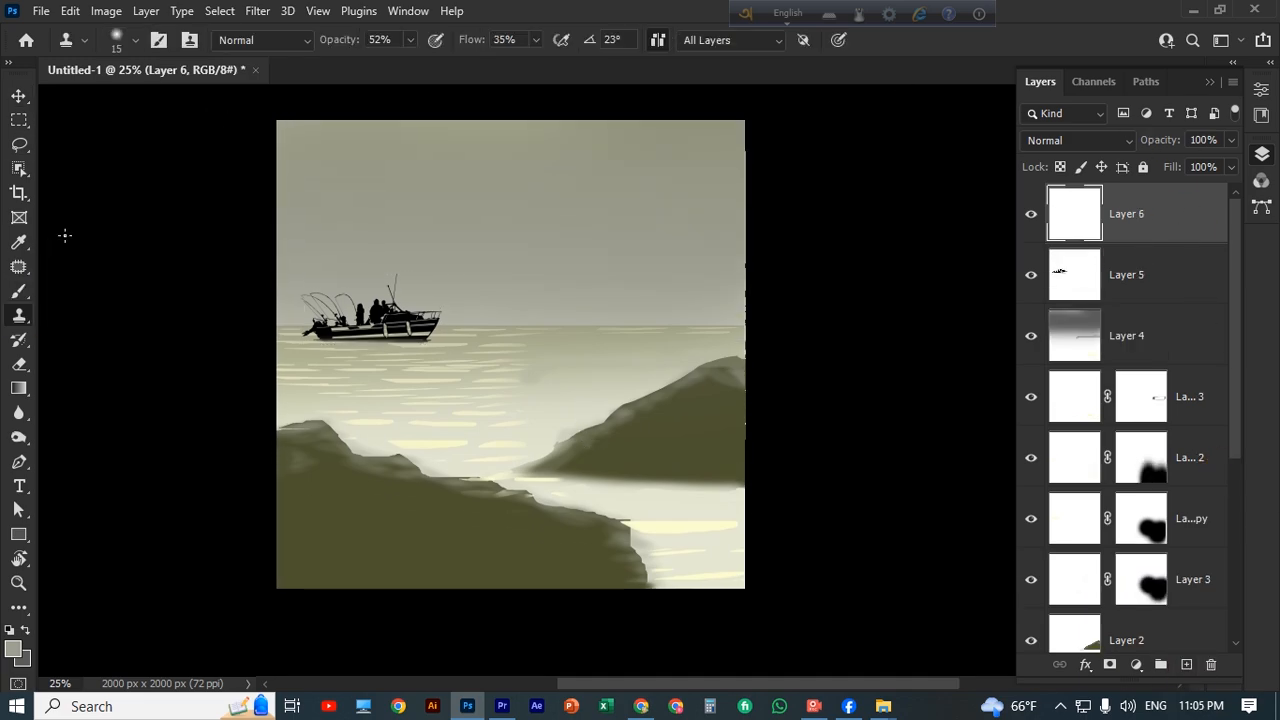
{"action": "left_click", "coordinate": [19, 291]}
{"action": "left_click", "coordinate": [160, 41]}
{"action": "scroll", "coordinate": [1089, 212], "scroll_direction": "down", "scroll_amount": 4}
{"action": "left_click", "coordinate": [1034, 207]}
{"action": "scroll", "coordinate": [505, 424], "scroll_direction": "down", "scroll_amount": 1}
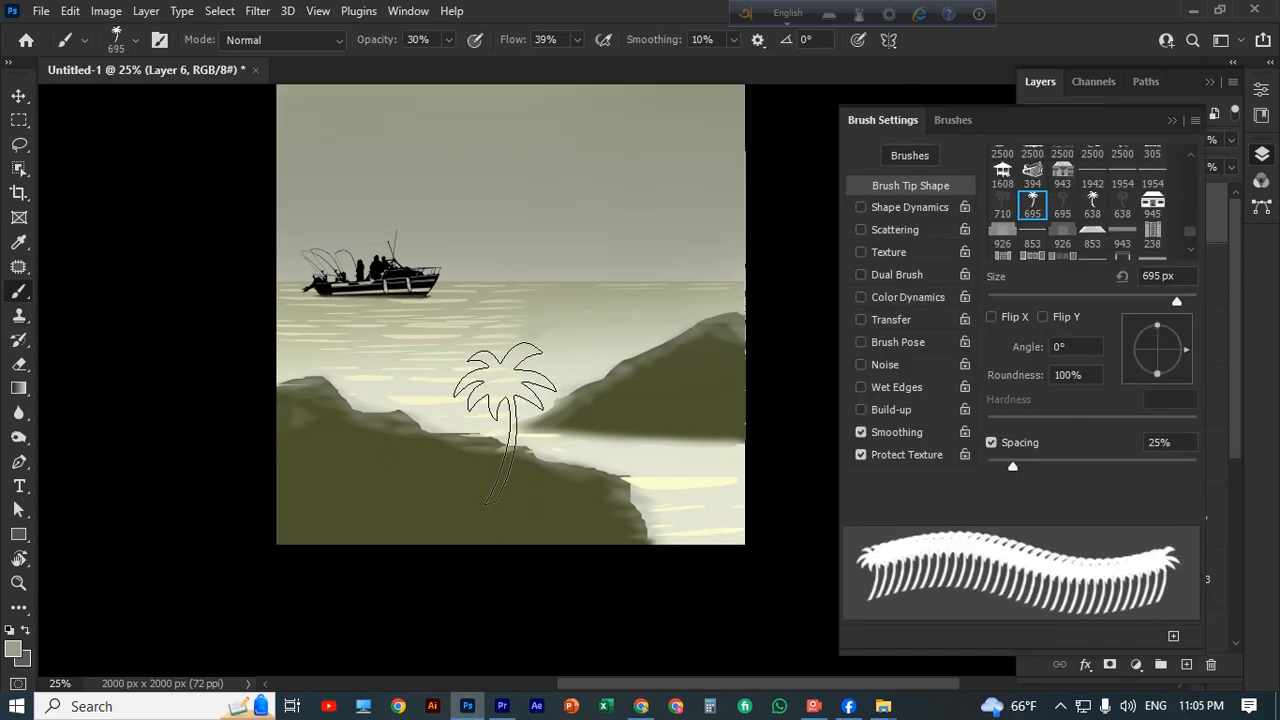
Try stamping an 1100 px palm tree on the left rock at 30% brush opacity.
{"action": "key", "text": "bracketright"}
{"action": "key", "text": "bracketleft"}
{"action": "key", "text": "bracketright"}
{"action": "key", "text": "bracketright"}
{"action": "key", "text": "bracketright"}
{"action": "key", "text": "bracketright"}
{"action": "key", "text": "bracketright"}
{"action": "left_click", "coordinate": [319, 265]}
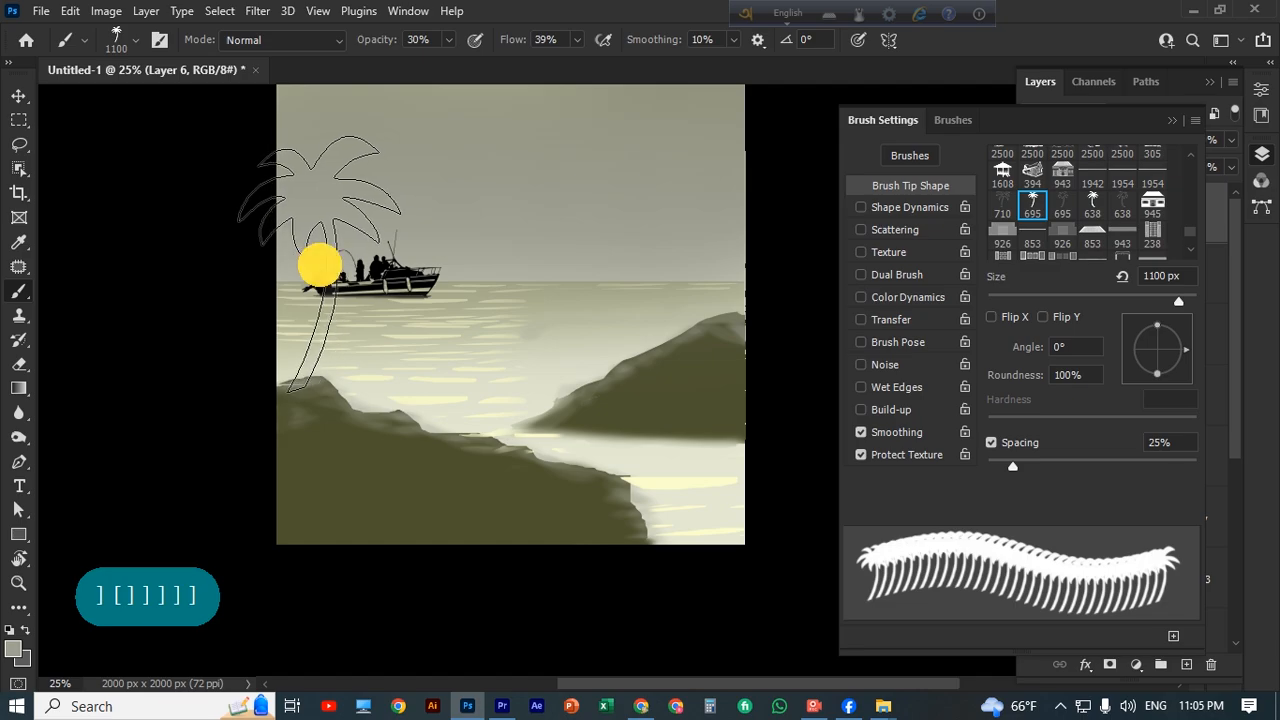
{"action": "key", "text": "ctrl+z"}
Set the brush opacity and flow to 100% and the foreground colour to a near-black olive.
{"action": "left_click", "coordinate": [449, 40]}
{"action": "left_click_drag", "start_coordinate": [450, 62], "coordinate": [512, 62]}
{"action": "left_click", "coordinate": [577, 40]}
{"action": "left_click_drag", "start_coordinate": [578, 62], "coordinate": [630, 62]}
{"action": "left_click", "coordinate": [13, 649]}
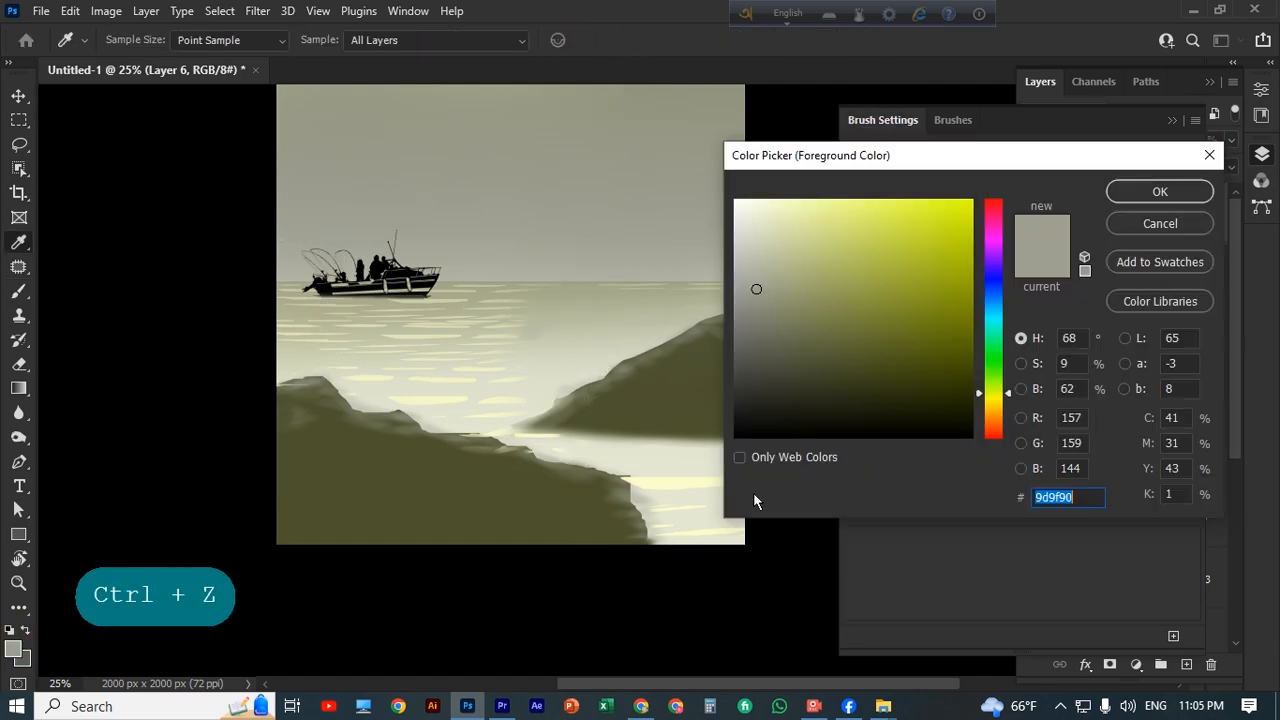
{"action": "left_click", "coordinate": [963, 423]}
{"action": "left_click", "coordinate": [1160, 191]}
Try out an 1100 px and a 1600 px palm tree on the left rock and delete their layer.
{"action": "left_click", "coordinate": [345, 276]}
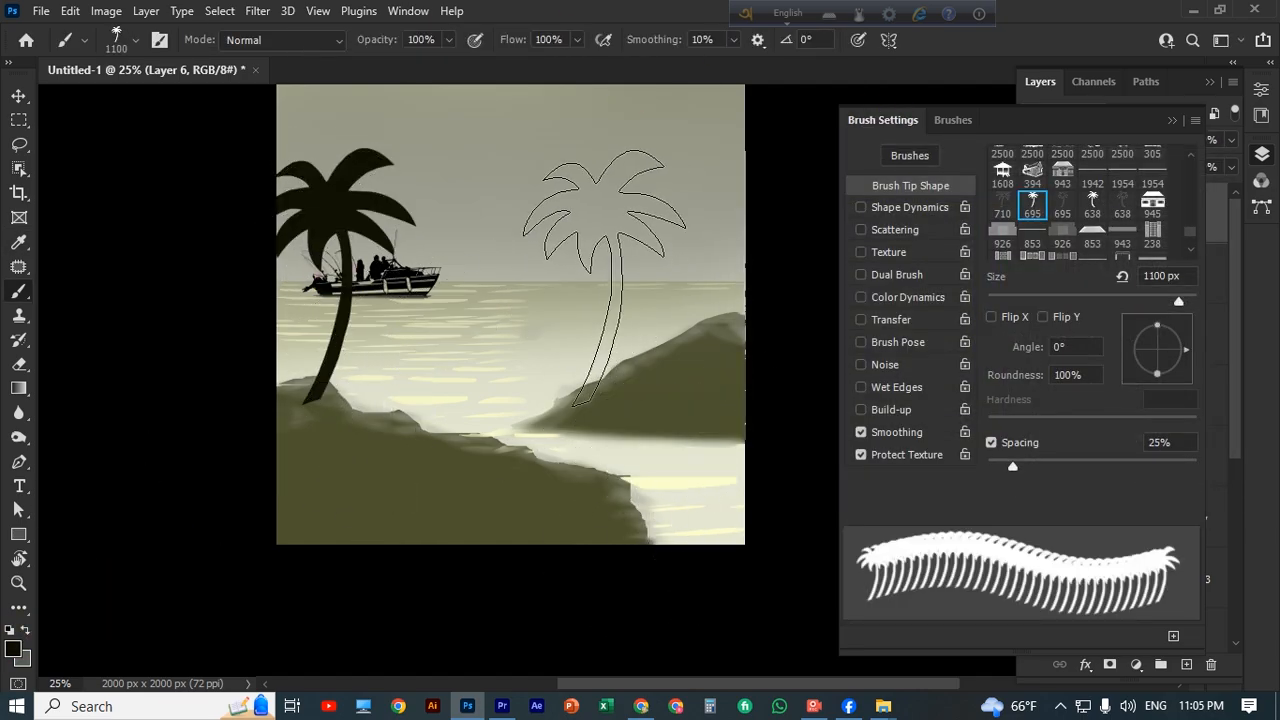
{"action": "key", "text": "bracketright"}
{"action": "key", "text": "bracketleft"}
{"action": "key", "text": "bracketright"}
{"action": "key", "text": "bracketright"}
{"action": "key", "text": "bracketright"}
{"action": "key", "text": "bracketright"}
{"action": "key", "text": "bracketright"}
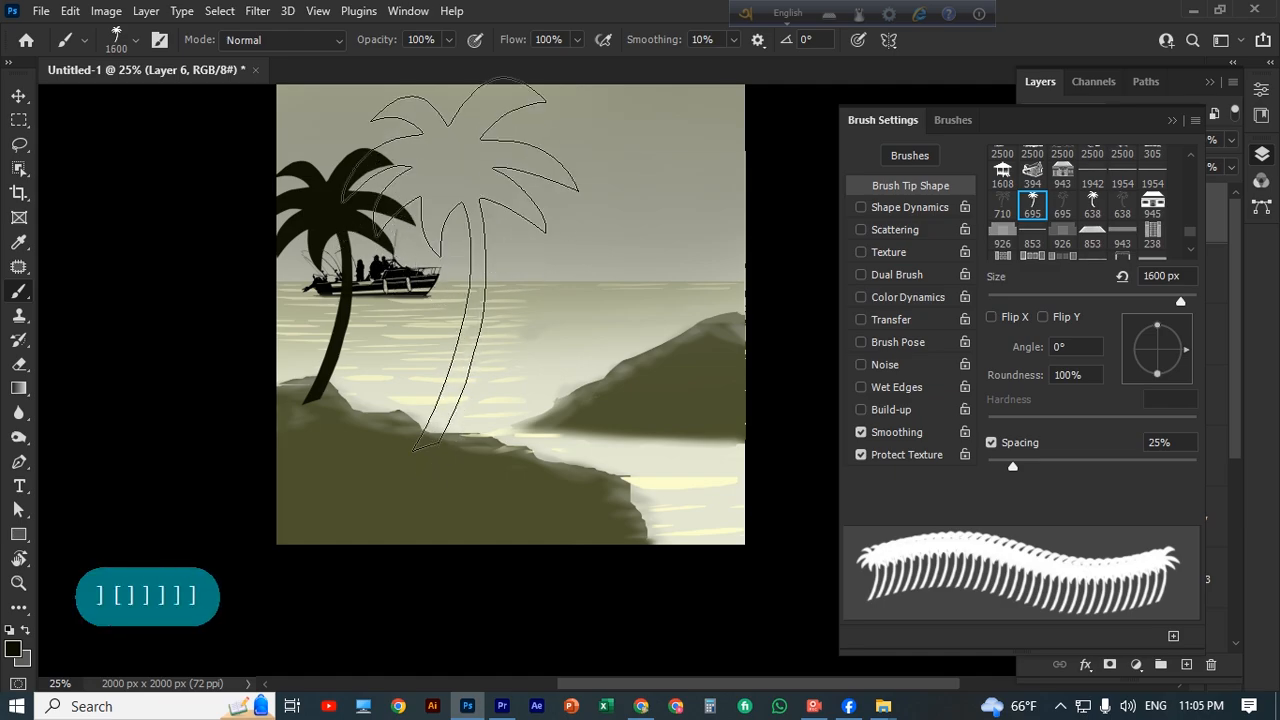
{"action": "left_click", "coordinate": [431, 262]}
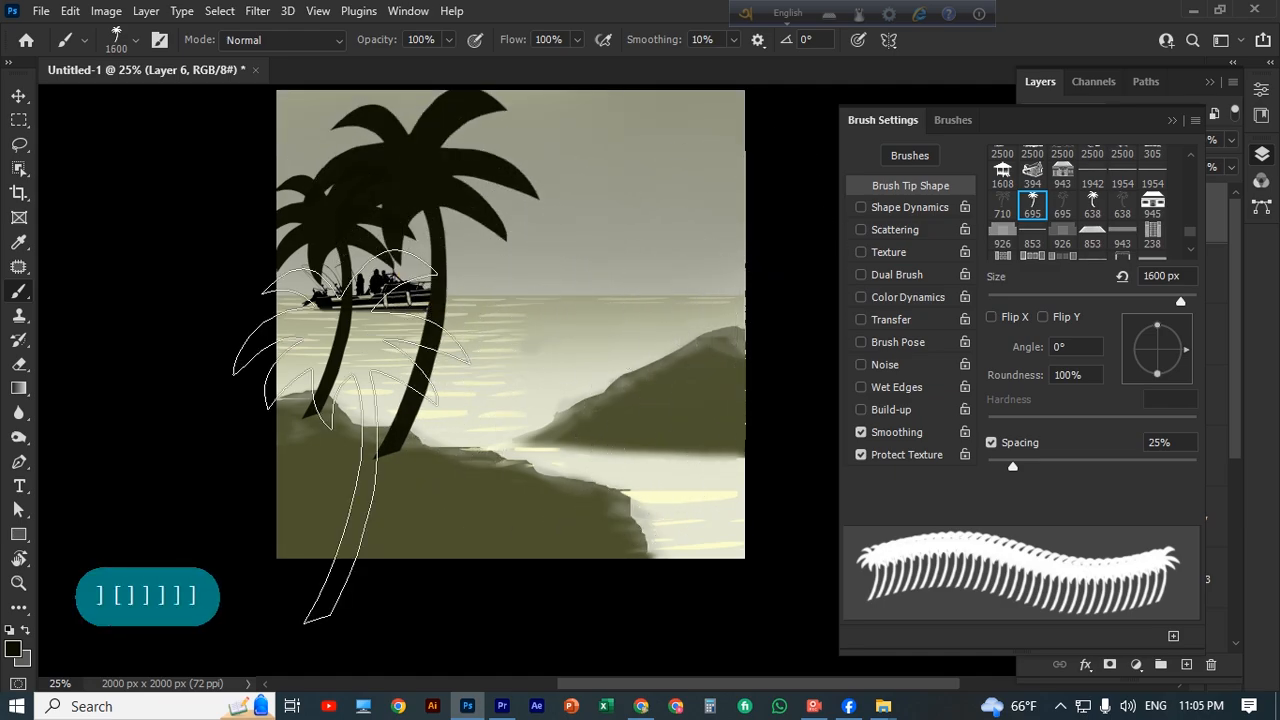
{"action": "key", "text": "Delete"}
Stamp a 600 px dark palm tree on the left rock near the canvas edge, on the boat layer.
{"action": "key", "text": "bracketleft"}
{"action": "key", "text": "bracketleft"}
{"action": "key", "text": "bracketleft"}
{"action": "key", "text": "bracketleft"}
{"action": "key", "text": "bracketleft"}
{"action": "key", "text": "bracketleft"}
{"action": "key", "text": "bracketleft"}
{"action": "key", "text": "bracketleft"}
{"action": "key", "text": "bracketleft"}
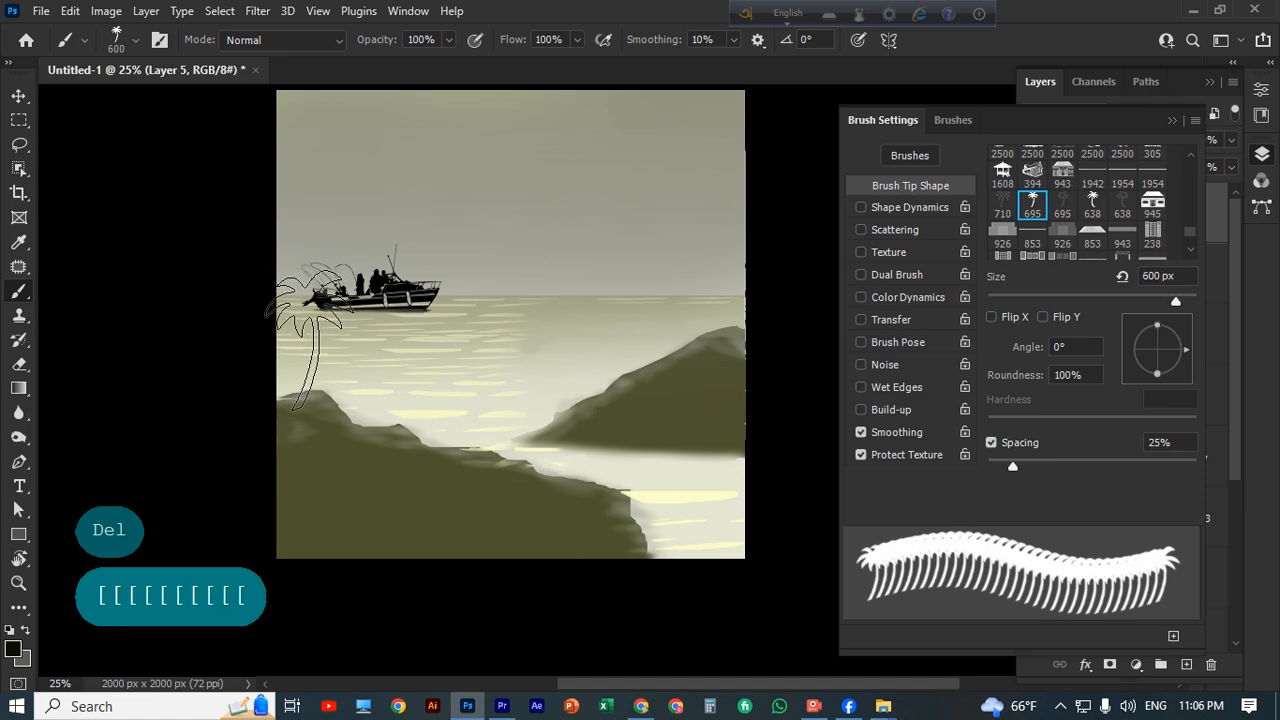
{"action": "left_click", "coordinate": [306, 335]}
Complete the palm cluster on the left rock with a 700 px tree and a taller 900 px tree.
{"action": "key", "text": "bracketleft"}
{"action": "key", "text": "bracketright"}
{"action": "key", "text": "bracketright"}
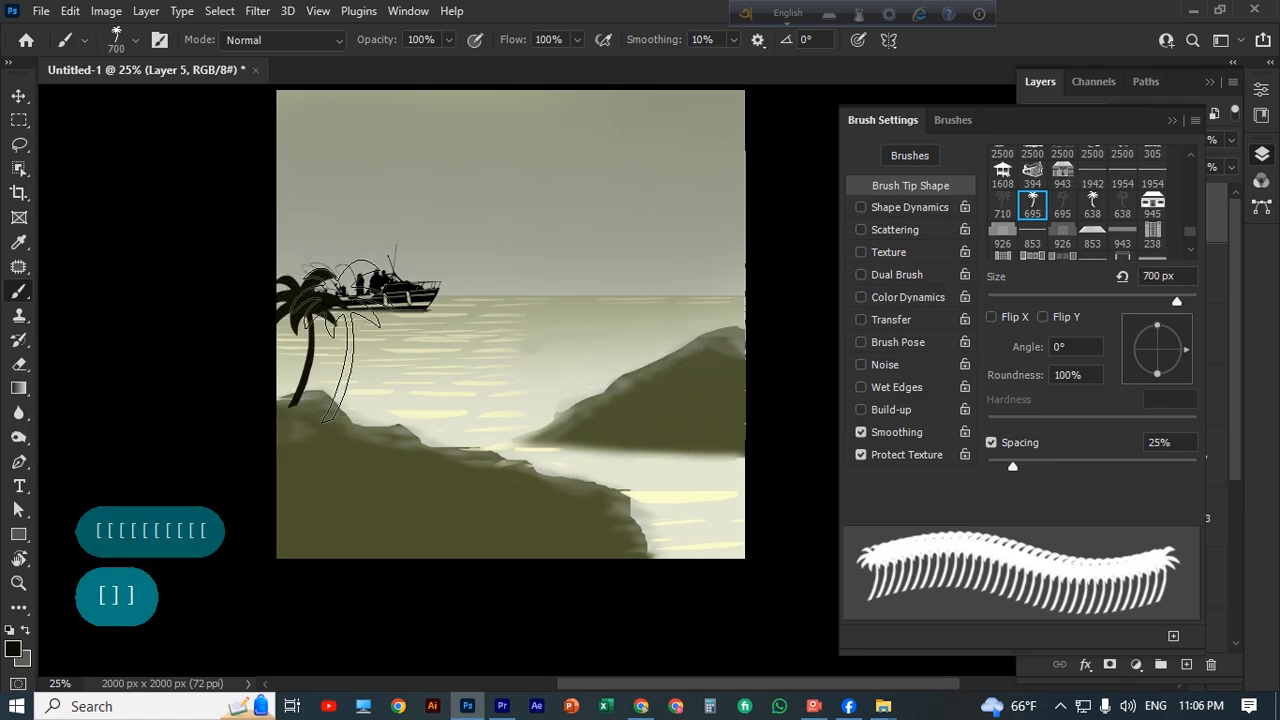
{"action": "left_click", "coordinate": [338, 341]}
{"action": "key", "text": "ctrl+z"}
{"action": "key", "text": "bracketright"}
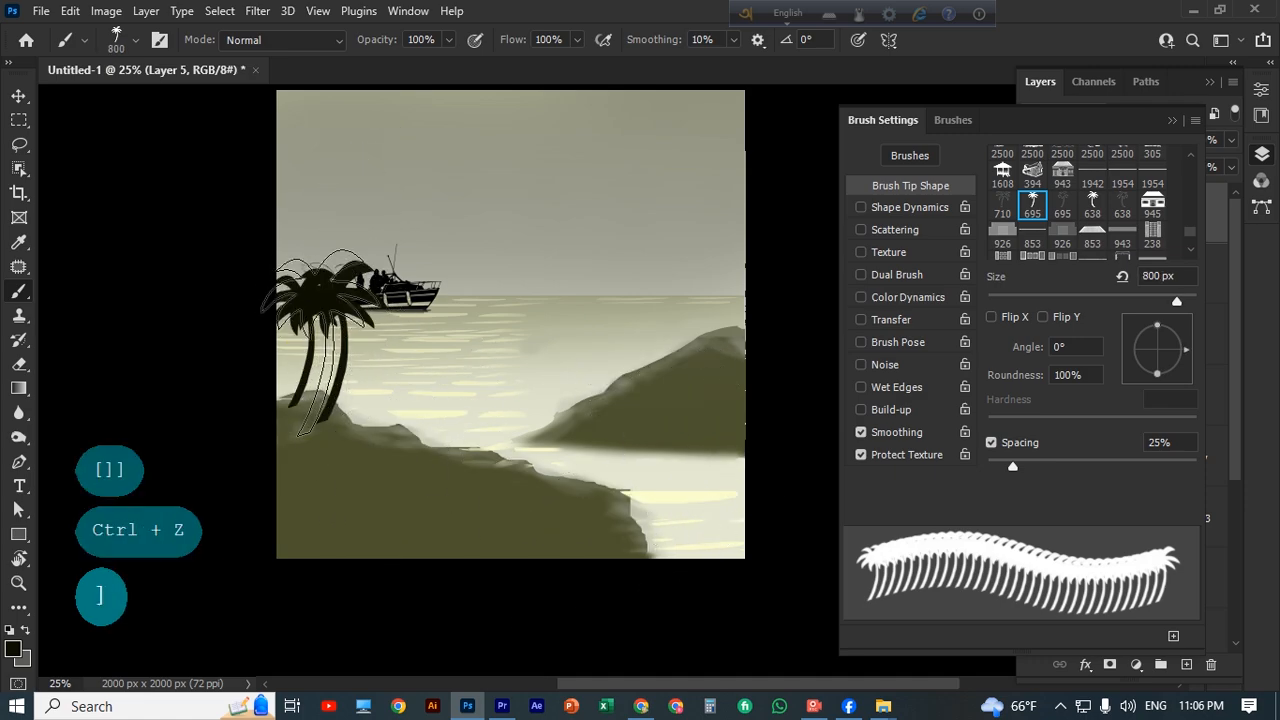
{"action": "key", "text": "bracketright"}
{"action": "left_click", "coordinate": [309, 316]}
Try placing a 900 px palm tree at the lower right end of the foreground rock.
{"action": "key", "text": "bracketleft"}
{"action": "key", "text": "bracketleft"}
{"action": "key", "text": "bracketleft"}
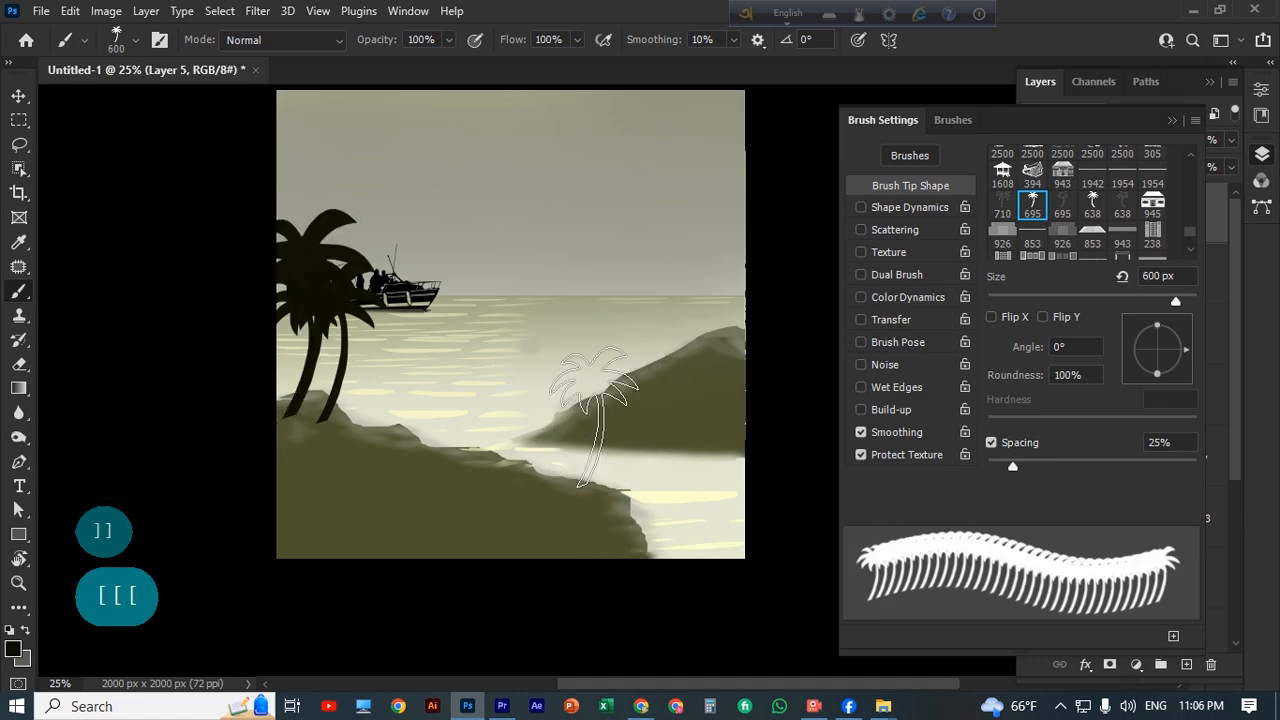
{"action": "key", "text": "bracketright"}
{"action": "key", "text": "bracketright"}
{"action": "key", "text": "bracketright"}
{"action": "left_click", "coordinate": [625, 451]}
{"action": "key", "text": "BackSpace"}
{"action": "key", "text": "ctrl+z"}
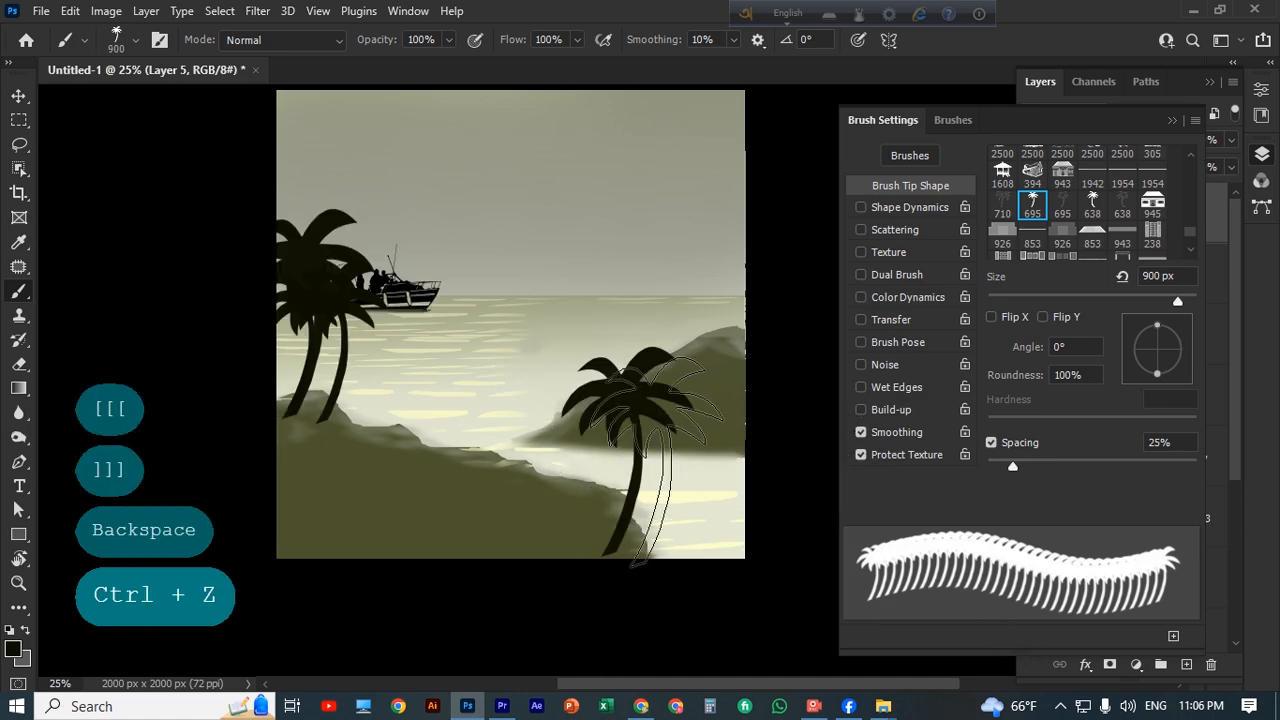
{"action": "key", "text": "ctrl+z"}
Stamp a large 1300 px palm tree at the lower right end of the foreground rock.
{"action": "key", "text": "bracketright"}
{"action": "key", "text": "bracketright"}
{"action": "key", "text": "bracketright"}
{"action": "key", "text": "bracketright"}
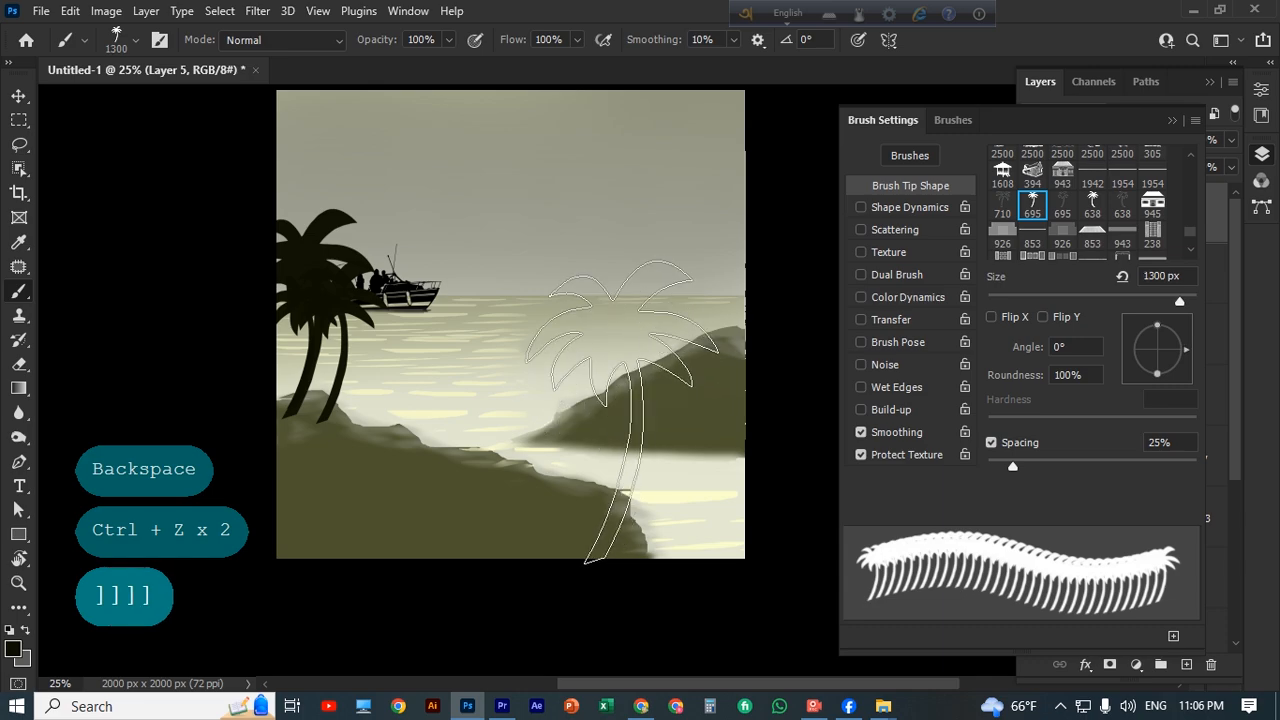
{"action": "left_click", "coordinate": [621, 405]}
Try stamping a 250 px palm tree on top of the right hill on the boat layer.
{"action": "mouse_move", "coordinate": [744, 710]}
{"action": "key", "text": "bracketleft"}
{"action": "key", "text": "bracketleft"}
{"action": "key", "text": "bracketleft"}
{"action": "key", "text": "bracketleft"}
{"action": "key", "text": "bracketleft"}
{"action": "key", "text": "bracketleft"}
{"action": "key", "text": "bracketleft"}
{"action": "key", "text": "bracketleft"}
{"action": "key", "text": "bracketleft"}
{"action": "key", "text": "bracketleft"}
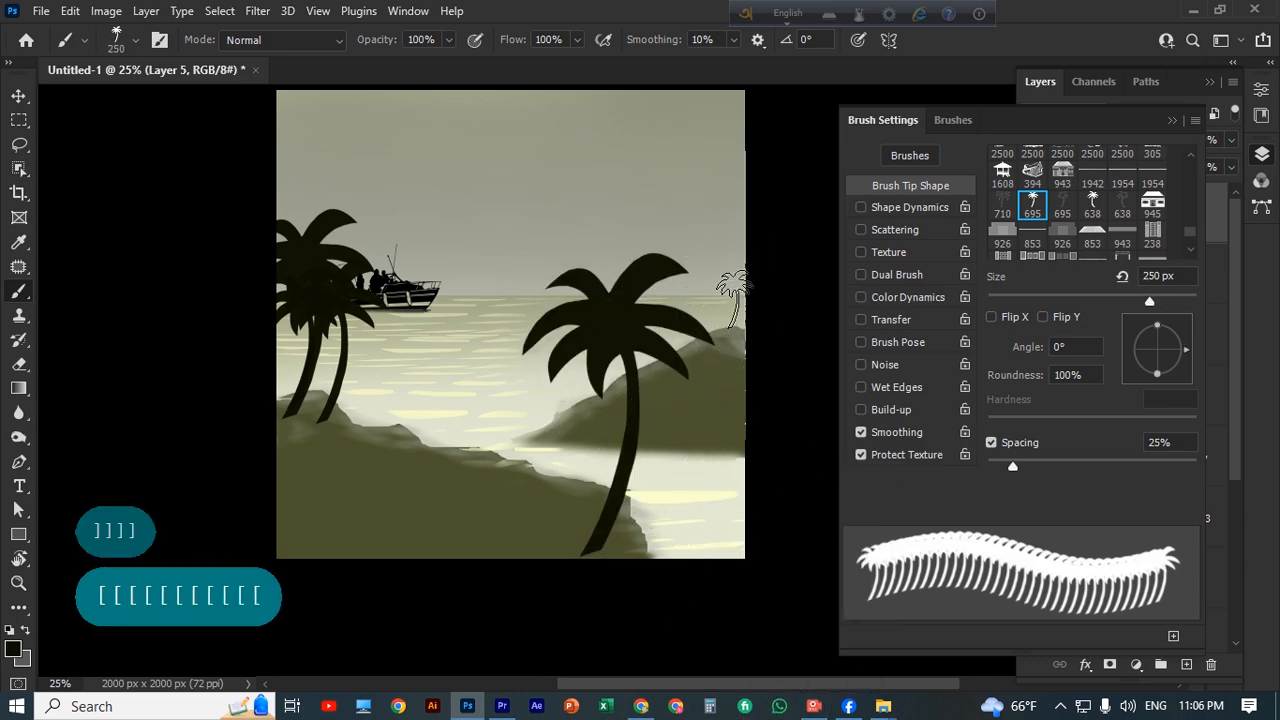
{"action": "left_click", "coordinate": [728, 292]}
{"action": "key", "text": "ctrl+z"}
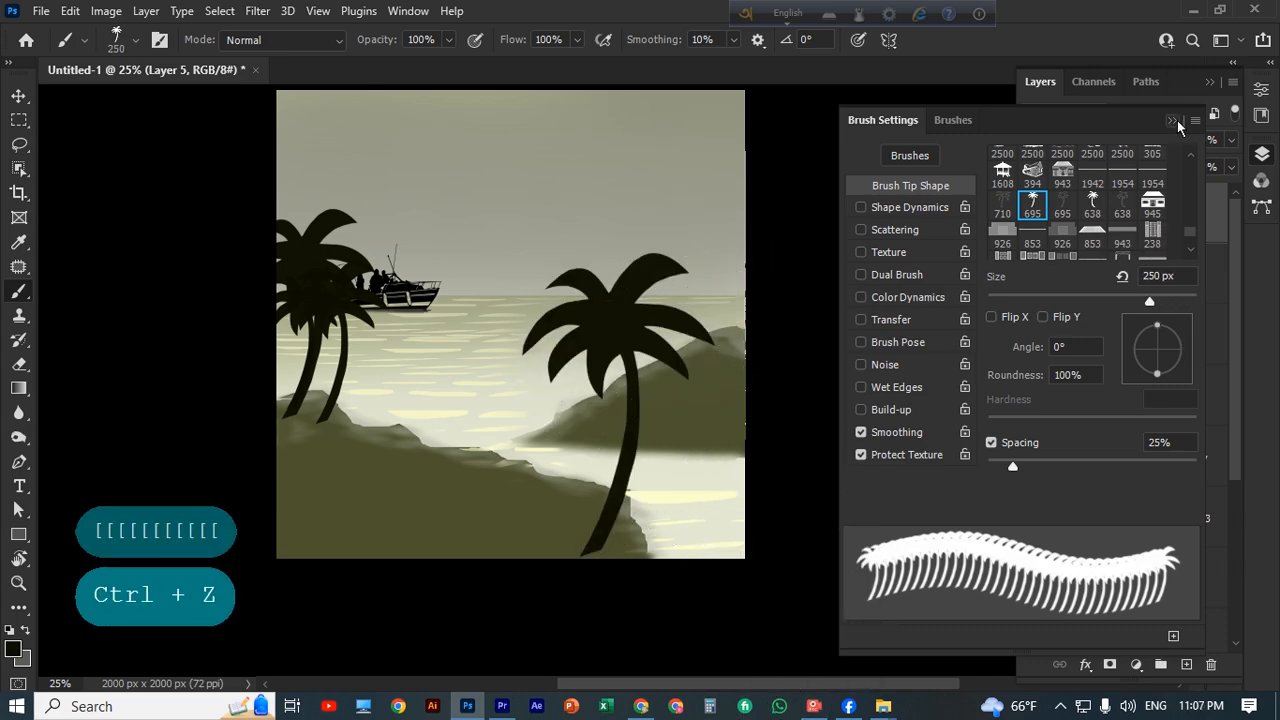
Add a new layer above the right hill's layer and stamp two 250 px palm trees along the hilltop.
{"action": "left_click", "coordinate": [1187, 590]}
{"action": "key", "text": "ctrl+z"}
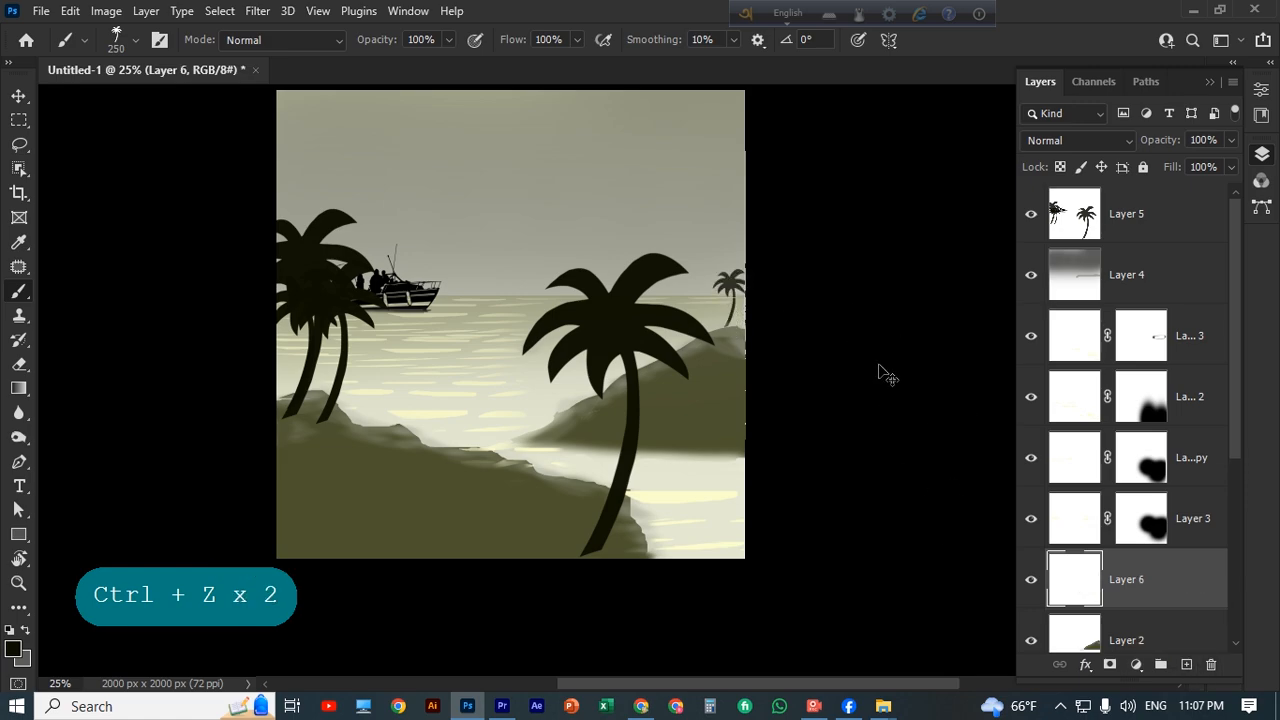
{"action": "scroll", "coordinate": [1190, 550], "scroll_direction": "down", "scroll_amount": 2}
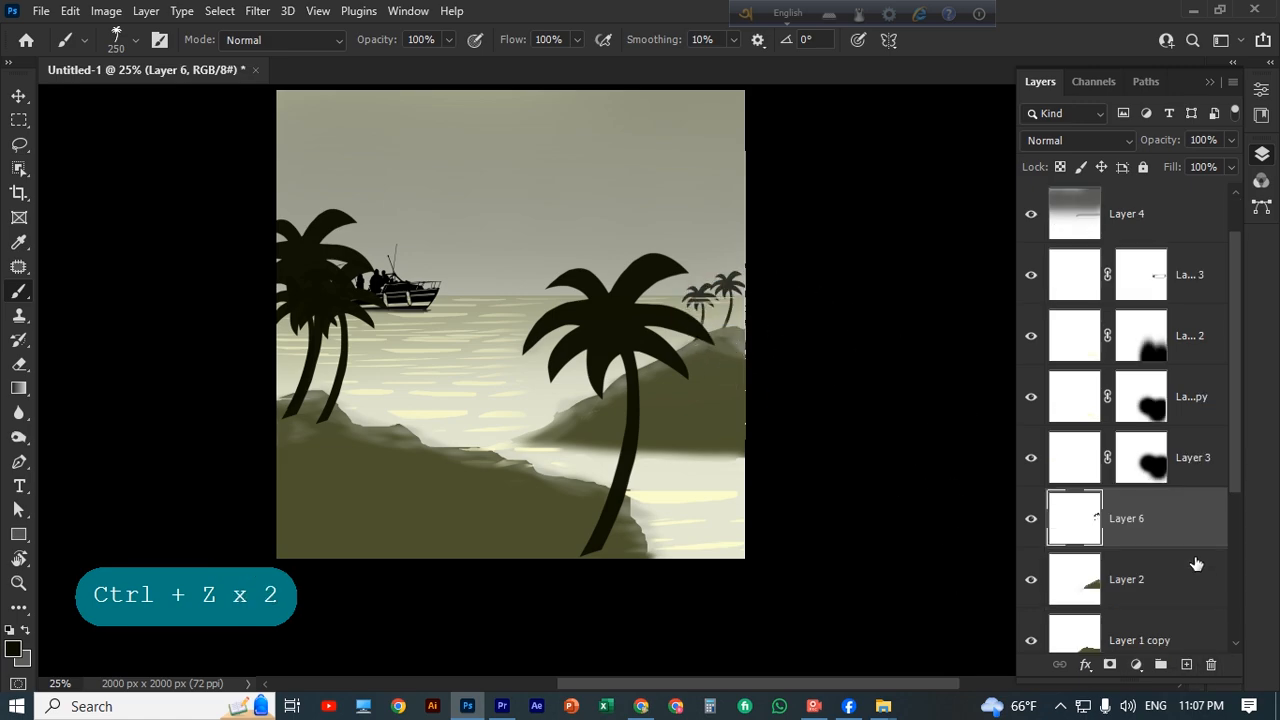
{"action": "scroll", "coordinate": [1180, 532], "scroll_direction": "up", "scroll_amount": 1}
{"action": "scroll", "coordinate": [1185, 530], "scroll_direction": "up", "scroll_amount": 1}
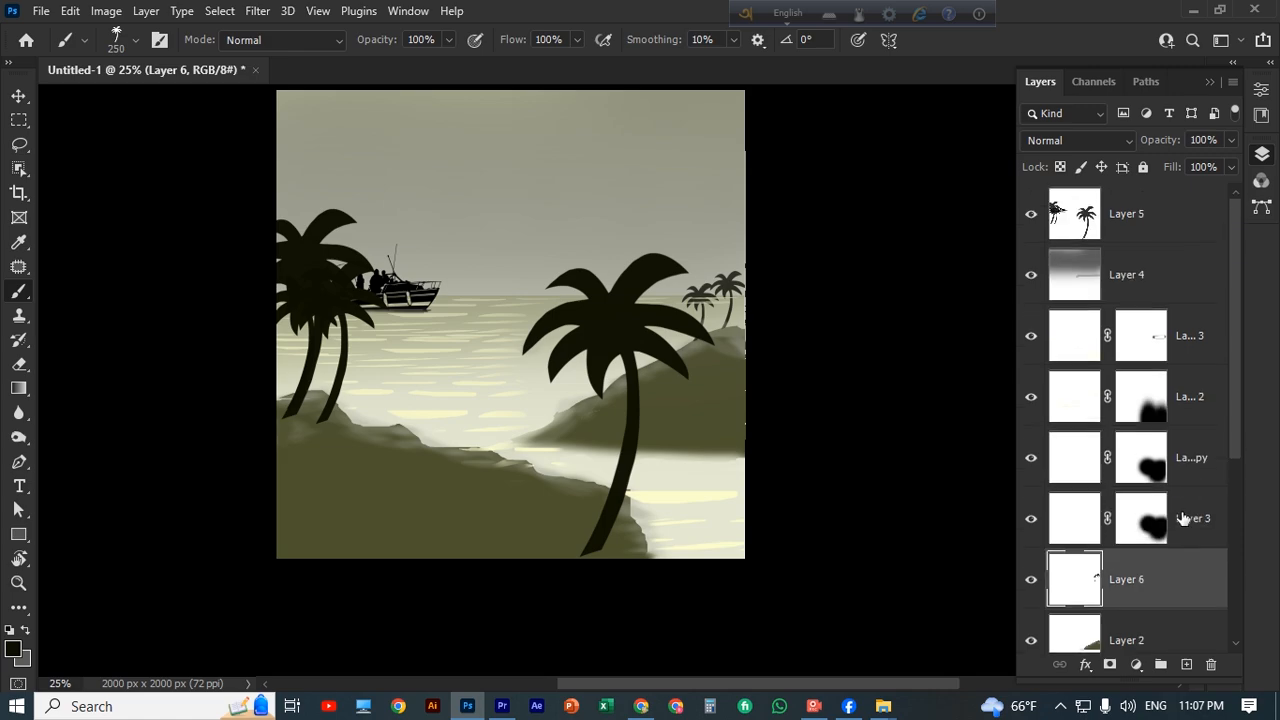
Move the small palms' layer directly below the boat layer and add a 400 px palm on the right hilltop.
{"action": "left_click_drag", "start_coordinate": [1194, 520], "coordinate": [1135, 215]}
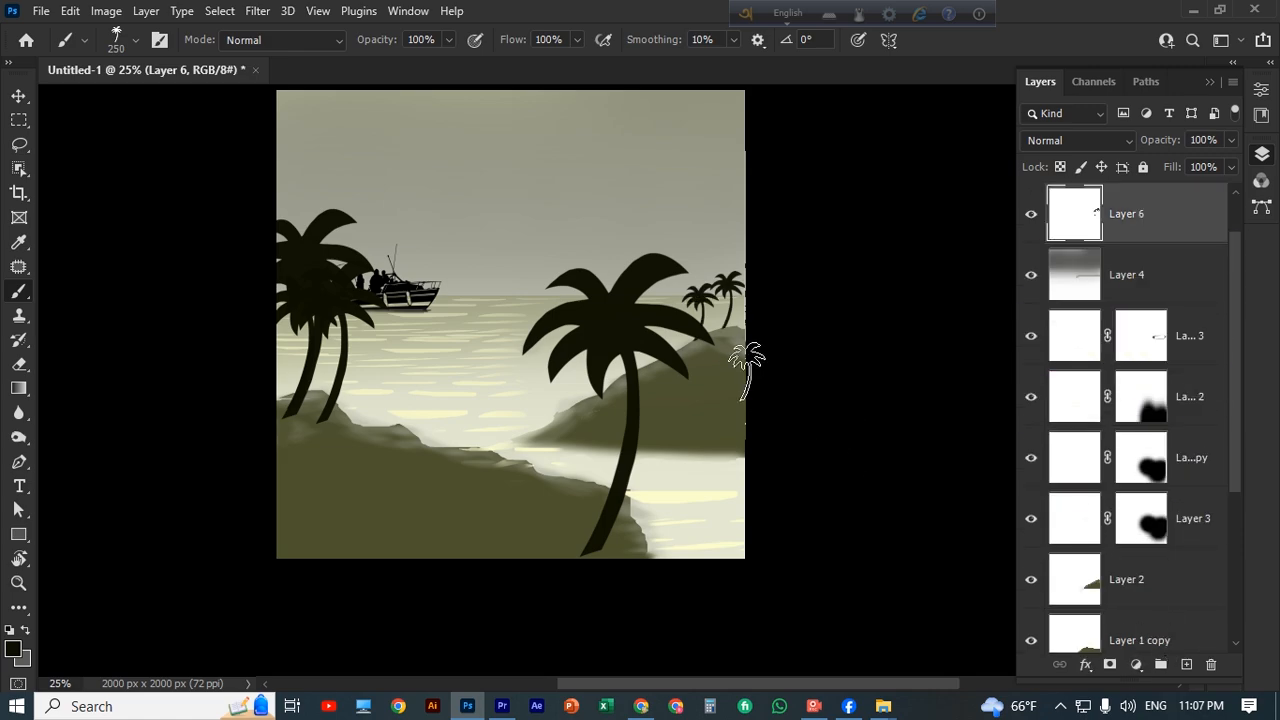
{"action": "key", "text": "bracketright"}
{"action": "key", "text": "bracketright"}
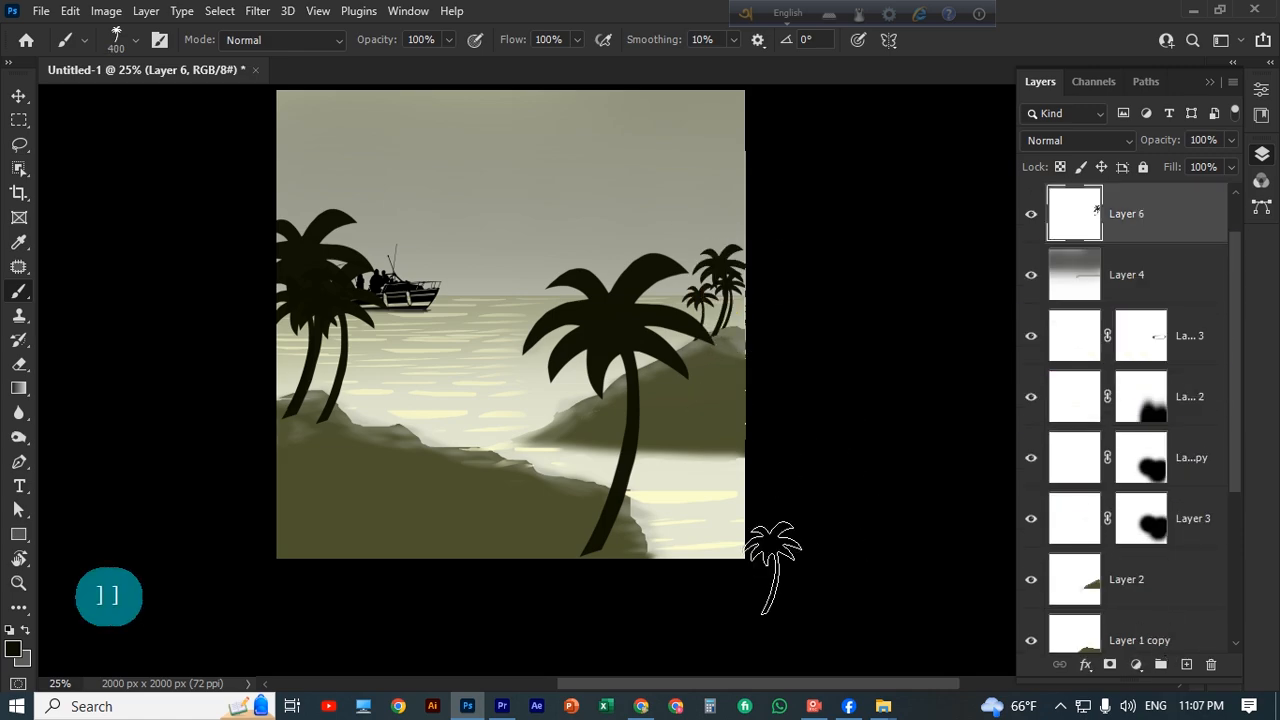
Select the large palms' layer, choose a soft round brush and sample the foreground rock's olive as the brush colour.
{"action": "key", "text": "v"}
{"action": "left_click", "coordinate": [609, 521]}
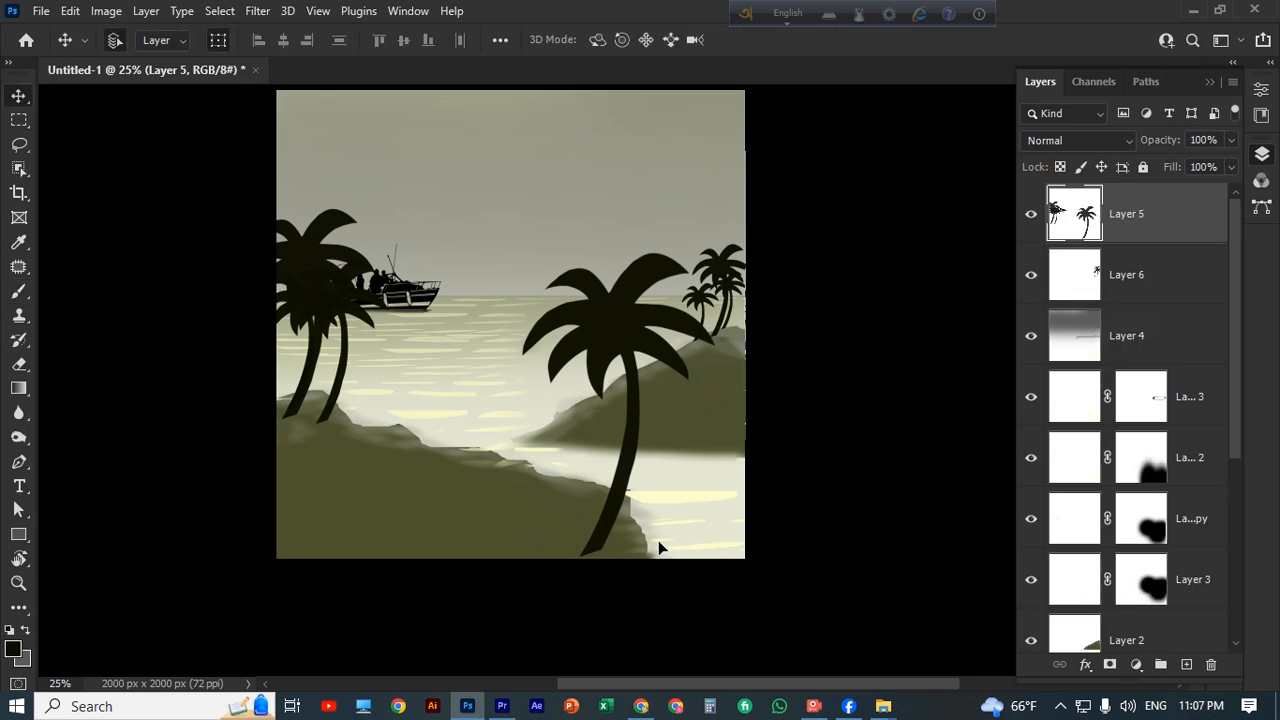
{"action": "left_click", "coordinate": [19, 294]}
{"action": "left_click", "coordinate": [116, 40]}
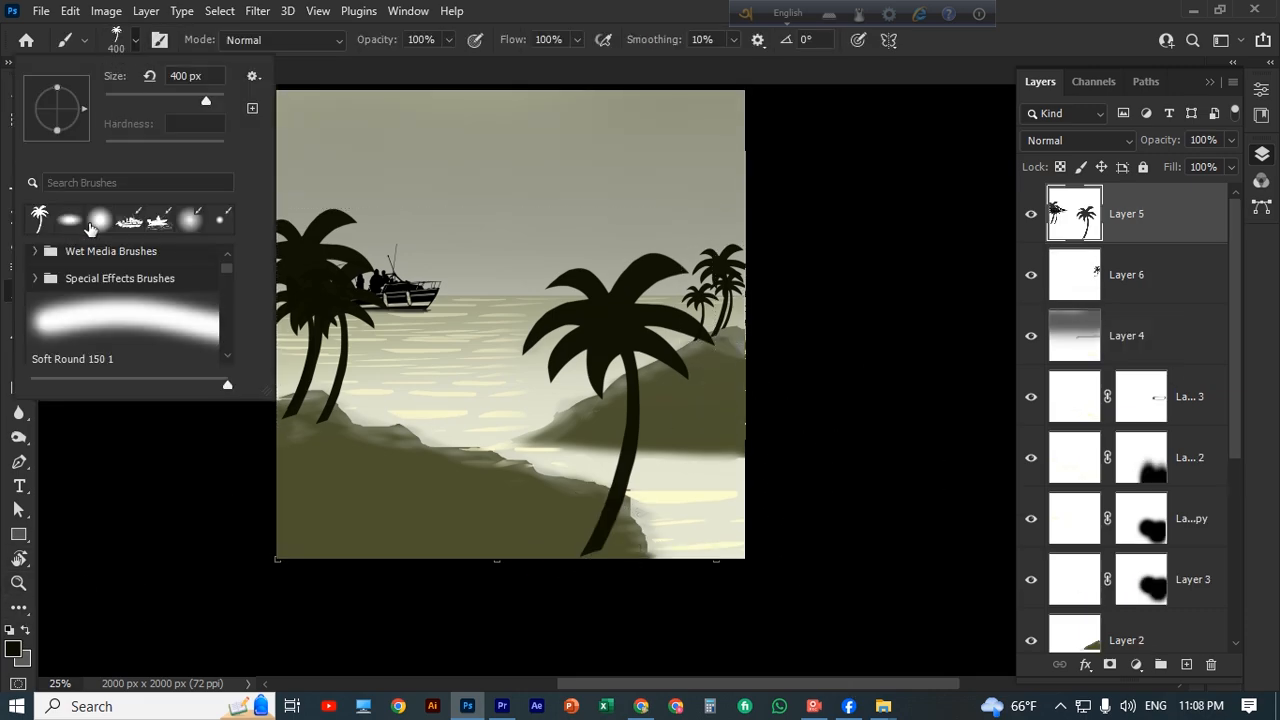
{"action": "scroll", "coordinate": [502, 467], "scroll_direction": "down", "scroll_amount": 1}
{"action": "left_click", "coordinate": [566, 507], "text": "alt"}
{"action": "key", "text": "ctrl+z"}
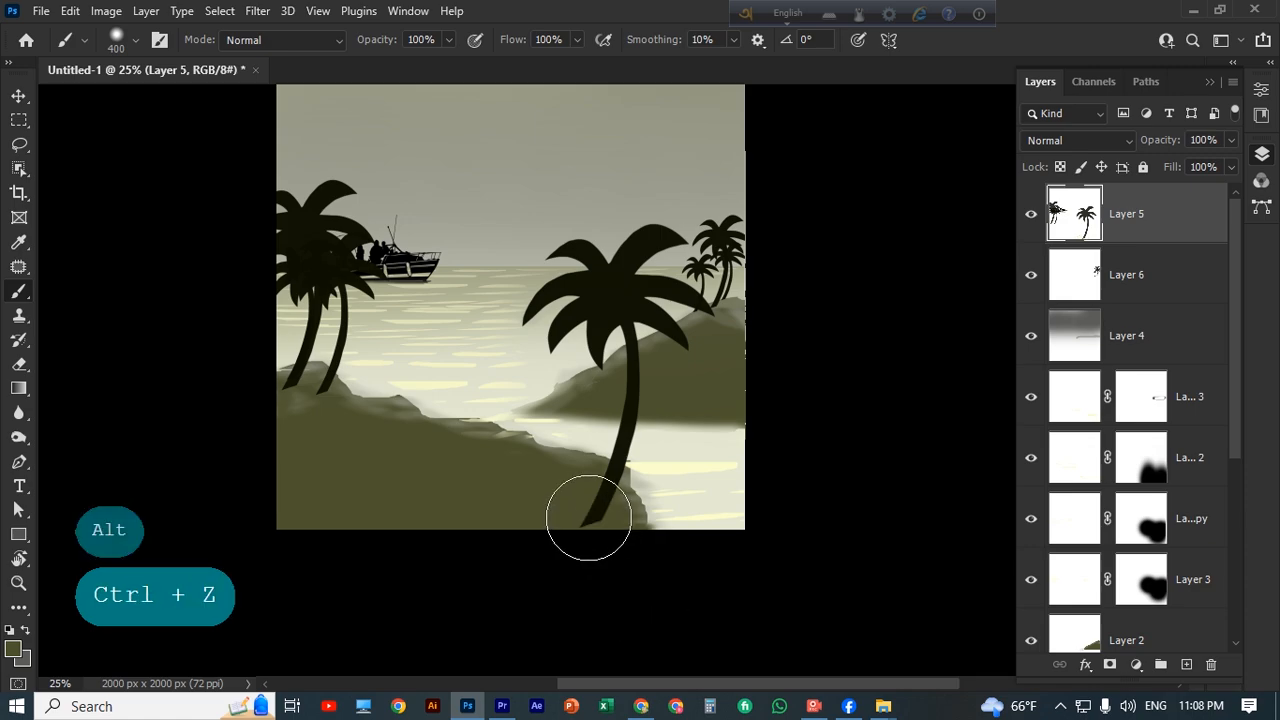
Blend the trunk bases of the foreground and left palms into the rock with a 175 px brush at 63% opacity.
{"action": "key", "text": "bracketleft"}
{"action": "key", "text": "bracketleft"}
{"action": "key", "text": "bracketleft"}
{"action": "key", "text": "bracketleft"}
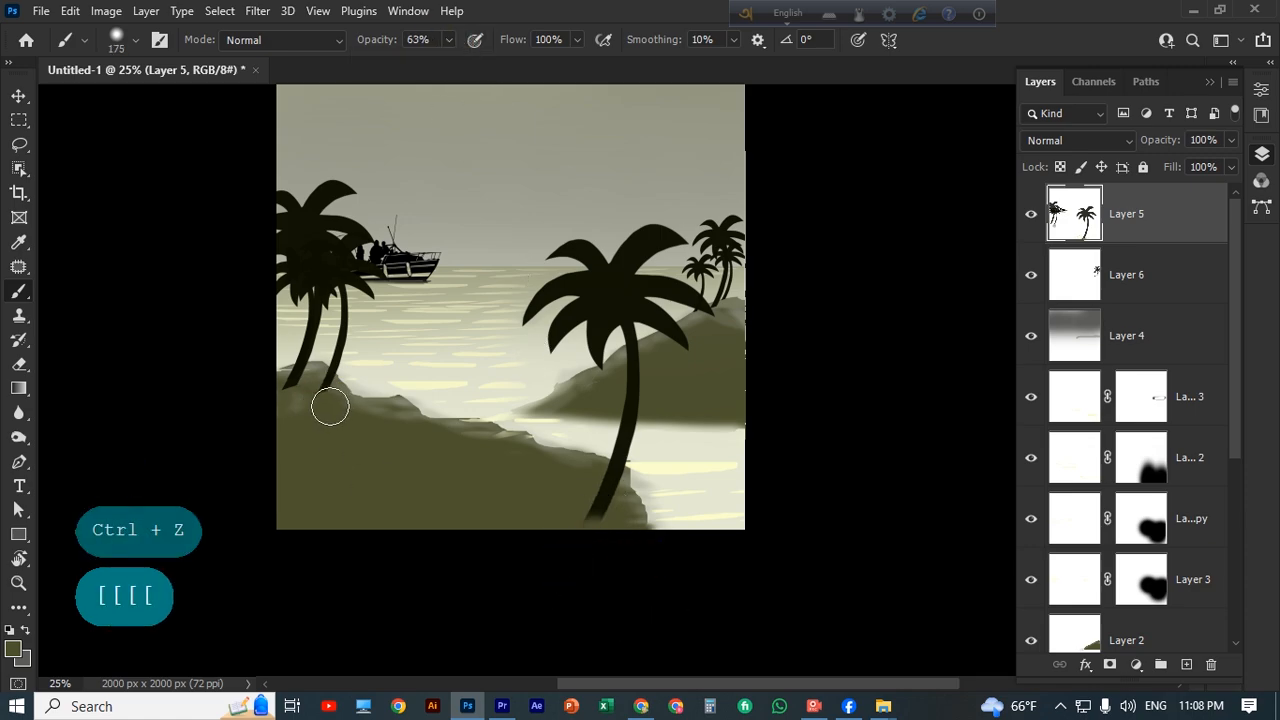
{"action": "mouse_move", "coordinate": [318, 408]}
{"action": "left_mouse_down"}
{"action": "mouse_move", "coordinate": [306, 431]}
{"action": "mouse_move", "coordinate": [286, 414]}
{"action": "left_mouse_up"}
{"action": "left_click", "coordinate": [284, 409]}
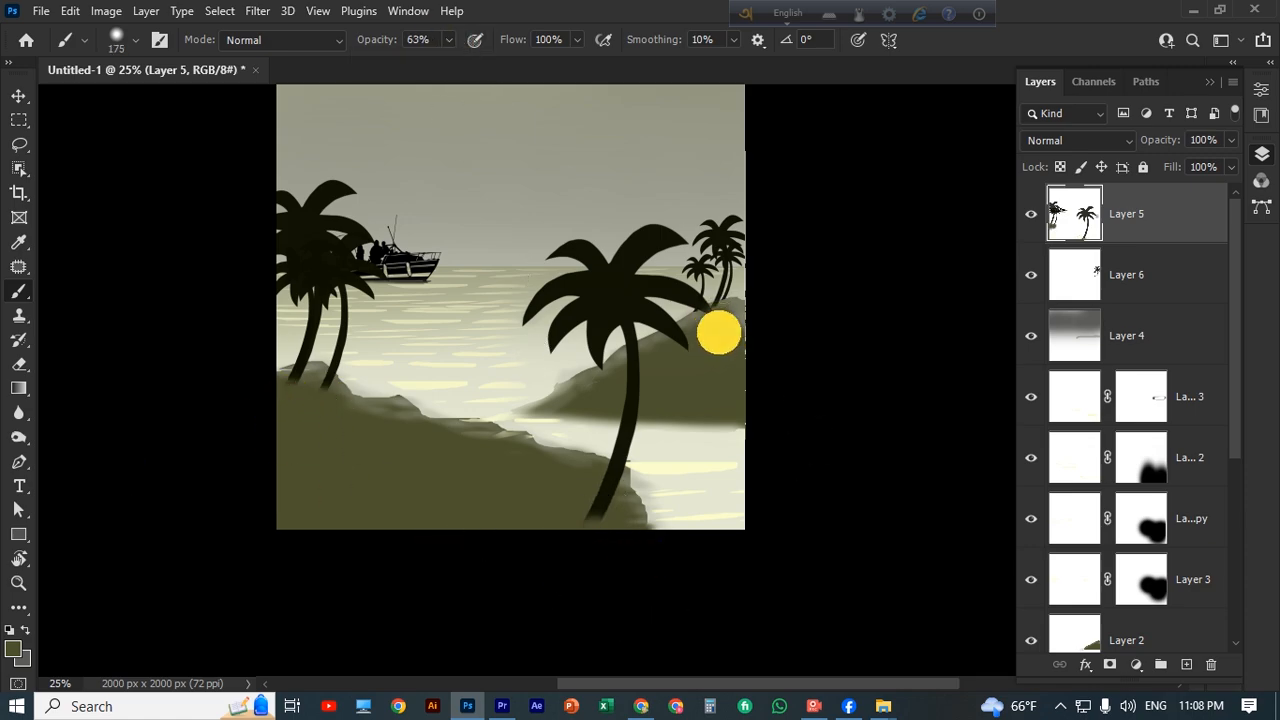
Undo the last blending strokes on the right hill.
{"action": "key", "text": "ctrl+z"}
{"action": "key", "text": "ctrl+z"}
{"action": "key", "text": "ctrl+z"}
{"action": "key", "text": "ctrl+plus"}
{"action": "key", "text": "ctrl+plus"}
{"action": "key", "text": "ctrl+plus"}
{"action": "key", "text": "space"}
{"action": "left_click_drag", "start_coordinate": [789, 503], "coordinate": [622, 385]}
{"action": "key", "text": "ctrl+z"}
Blend the small palms' trunk bases into the right hill with a 20 px olive brush at 63% opacity.
{"action": "key", "text": "bracketleft"}
{"action": "key", "text": "bracketleft"}
{"action": "key", "text": "bracketleft"}
{"action": "key", "text": "bracketleft"}
{"action": "key", "text": "bracketleft"}
{"action": "key", "text": "bracketleft"}
{"action": "key", "text": "bracketleft"}
{"action": "key", "text": "bracketleft"}
{"action": "key", "text": "bracketleft"}
{"action": "key", "text": "bracketleft"}
{"action": "key", "text": "bracketleft"}
{"action": "key", "text": "bracketleft"}
{"action": "key", "text": "bracketleft"}
{"action": "key", "text": "bracketleft"}
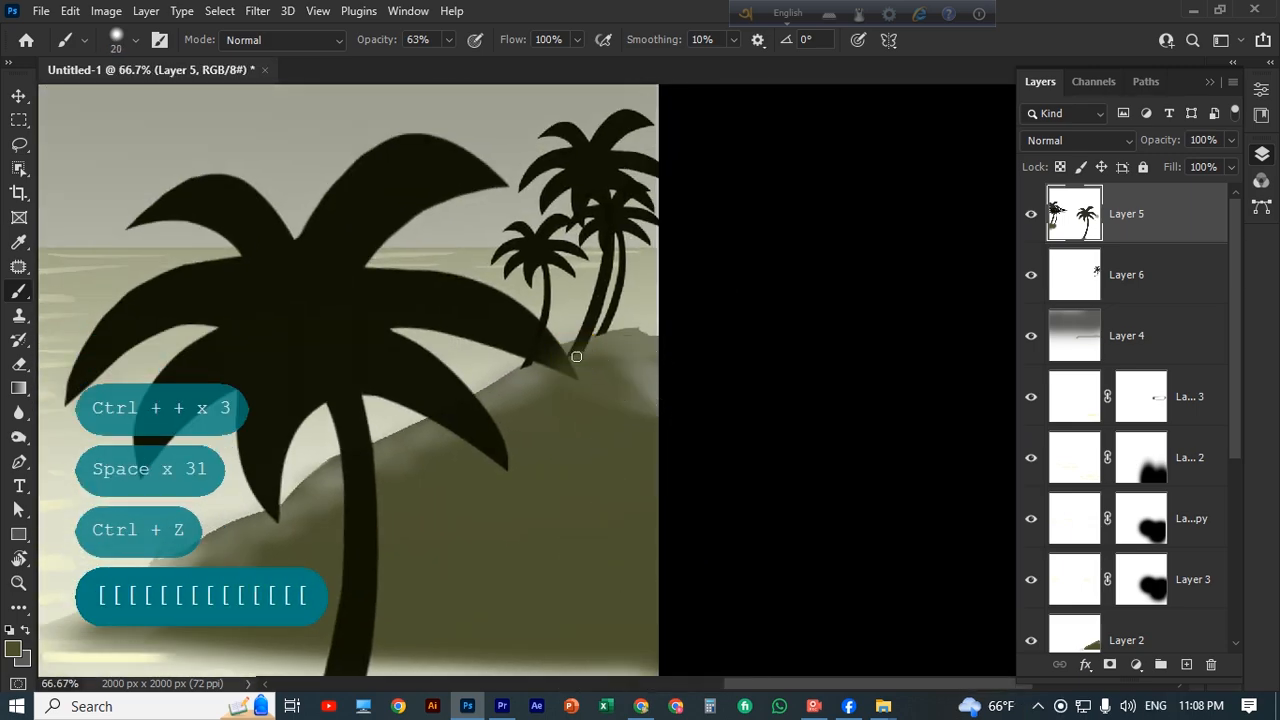
{"action": "left_click", "coordinate": [571, 349]}
{"action": "left_click", "coordinate": [529, 366]}
{"action": "key", "text": "ctrl+z"}
{"action": "key", "text": "ctrl+z"}
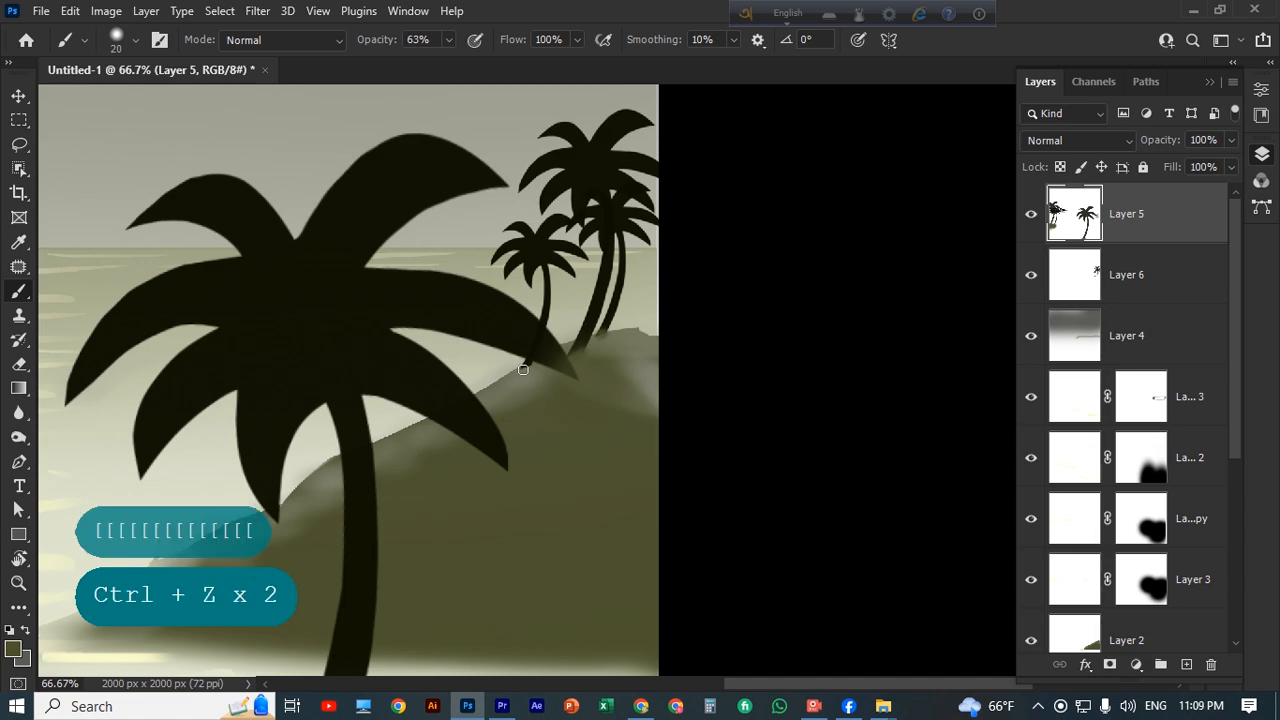
{"action": "left_click", "coordinate": [528, 368]}
{"action": "left_click", "coordinate": [527, 368], "text": "alt"}
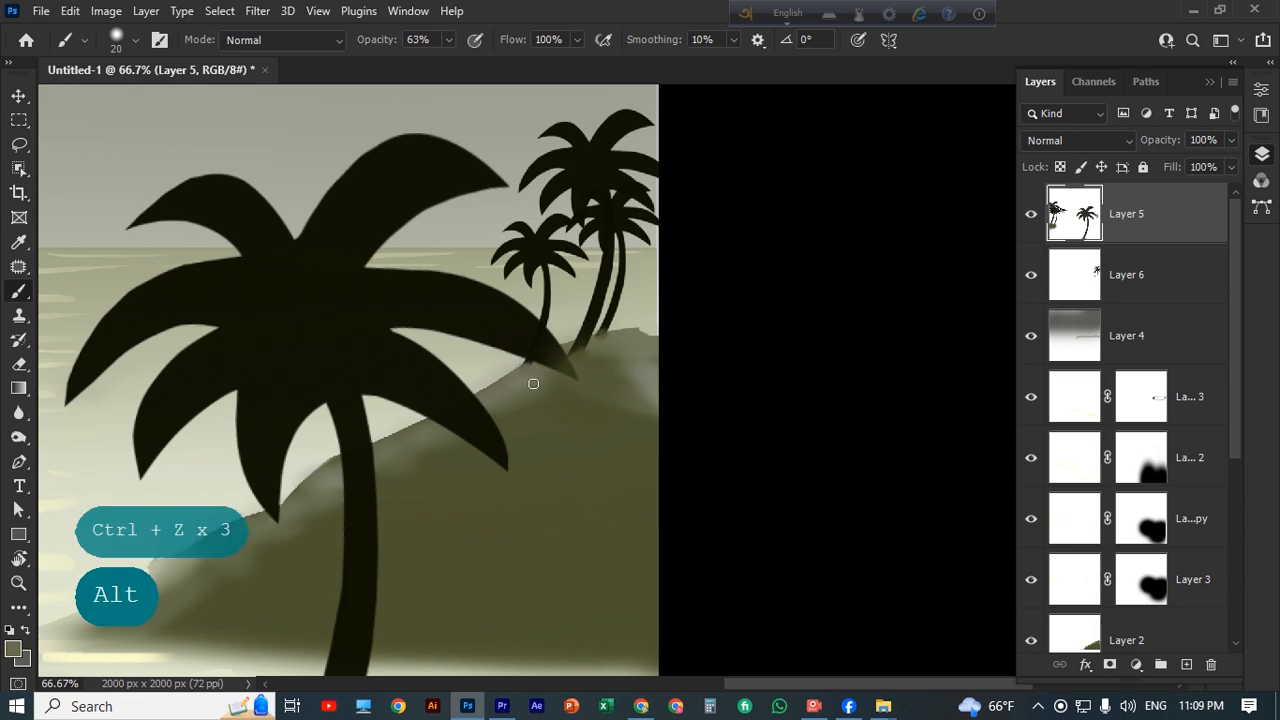
Select the layer of the right hill's small palms and switch to the eraser at 40% opacity.
{"action": "key", "text": "ctrl+minus"}
{"action": "key", "text": "ctrl+minus"}
{"action": "key", "text": "ctrl+minus"}
{"action": "key", "text": "ctrl+plus"}
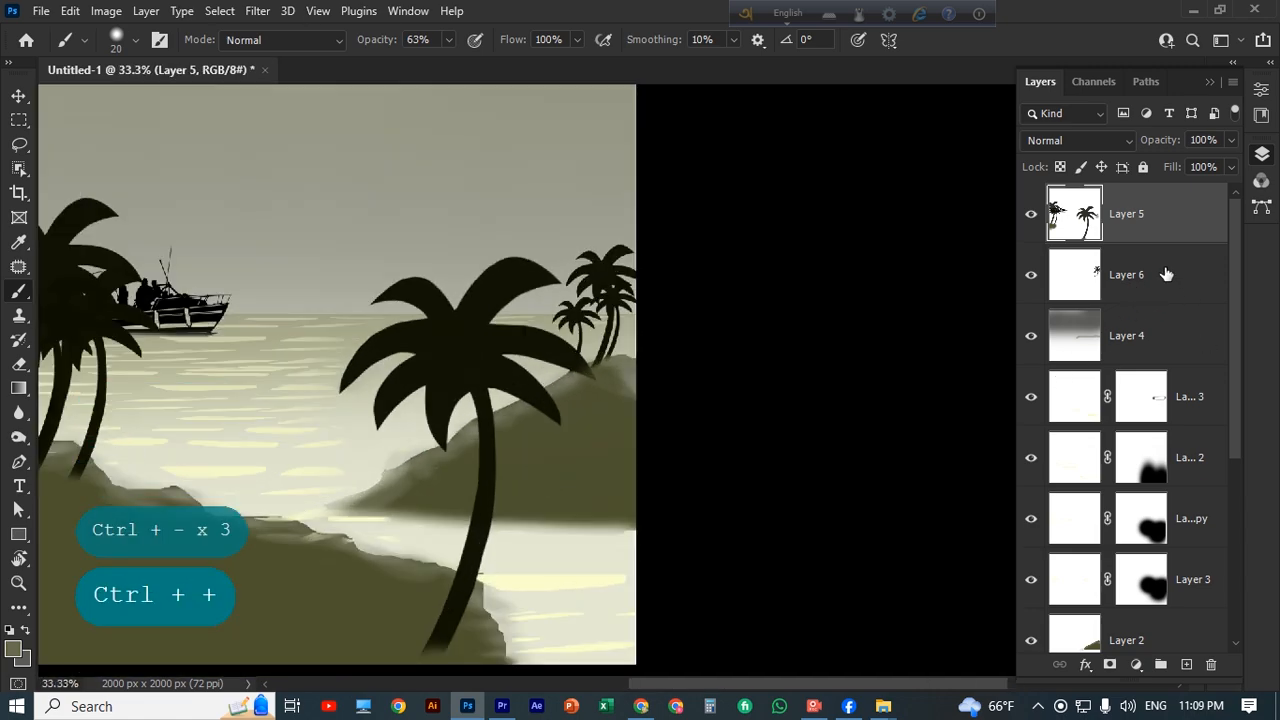
{"action": "left_click", "coordinate": [1166, 274]}
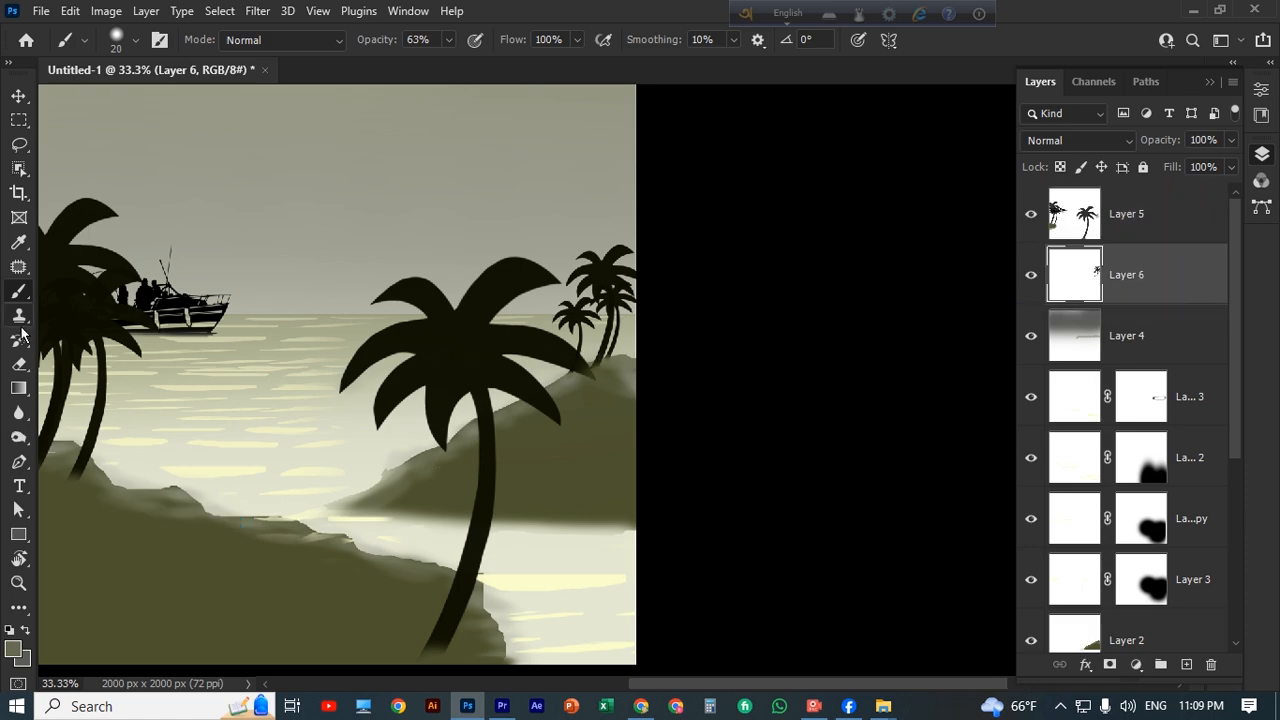
{"action": "left_click", "coordinate": [19, 364]}
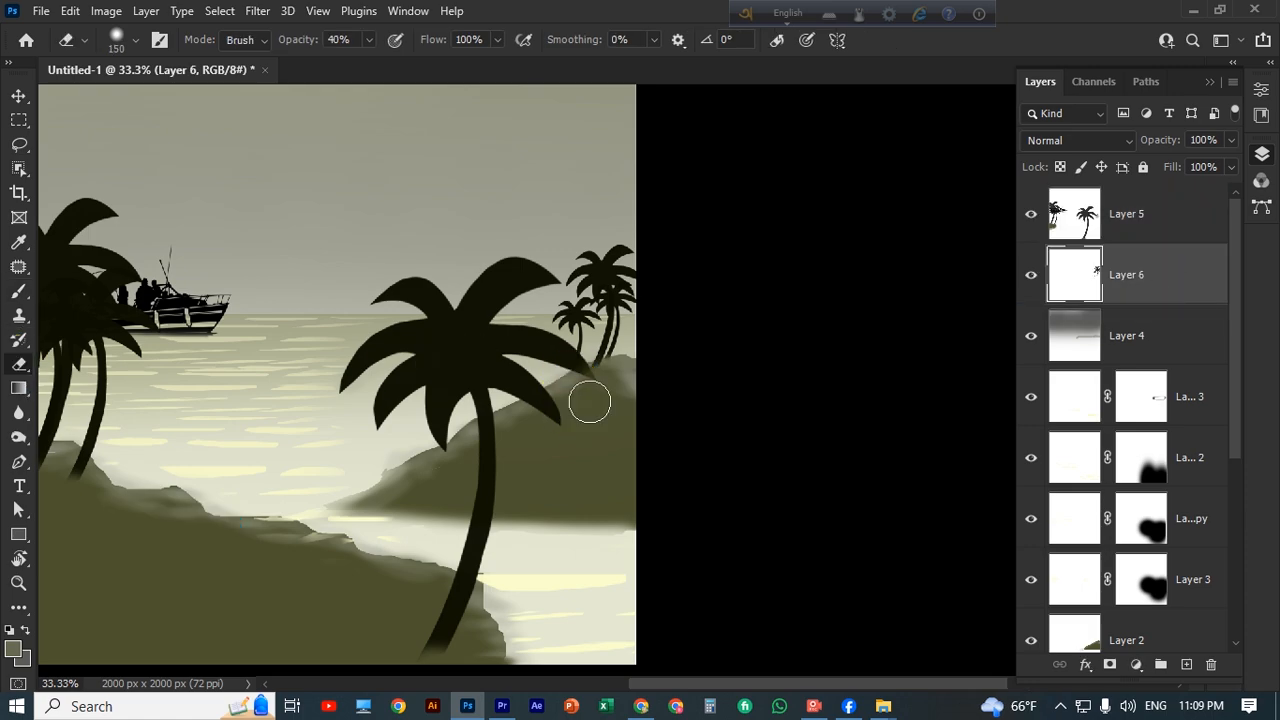
Try duplicating the large palms' layer and shifting the copy to the right.
{"action": "key", "text": "ctrl+minus"}
{"action": "key", "text": "ctrl+minus"}
{"action": "key", "text": "ctrl+minus"}
{"action": "key", "text": "v"}
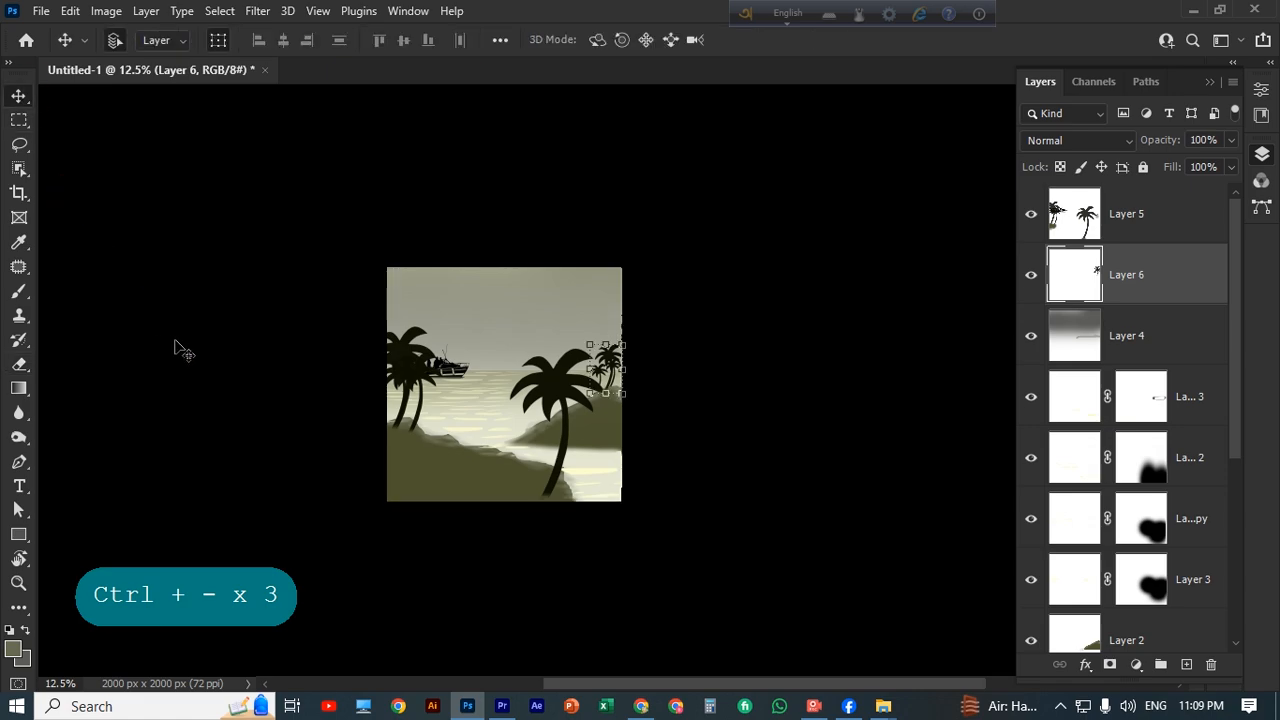
{"action": "left_click", "coordinate": [452, 400]}
{"action": "left_click", "coordinate": [480, 461]}
{"action": "scroll", "coordinate": [480, 461], "scroll_direction": "up", "scroll_amount": 1}
{"action": "left_click_drag", "start_coordinate": [463, 404], "coordinate": [519, 404], "text": "alt"}
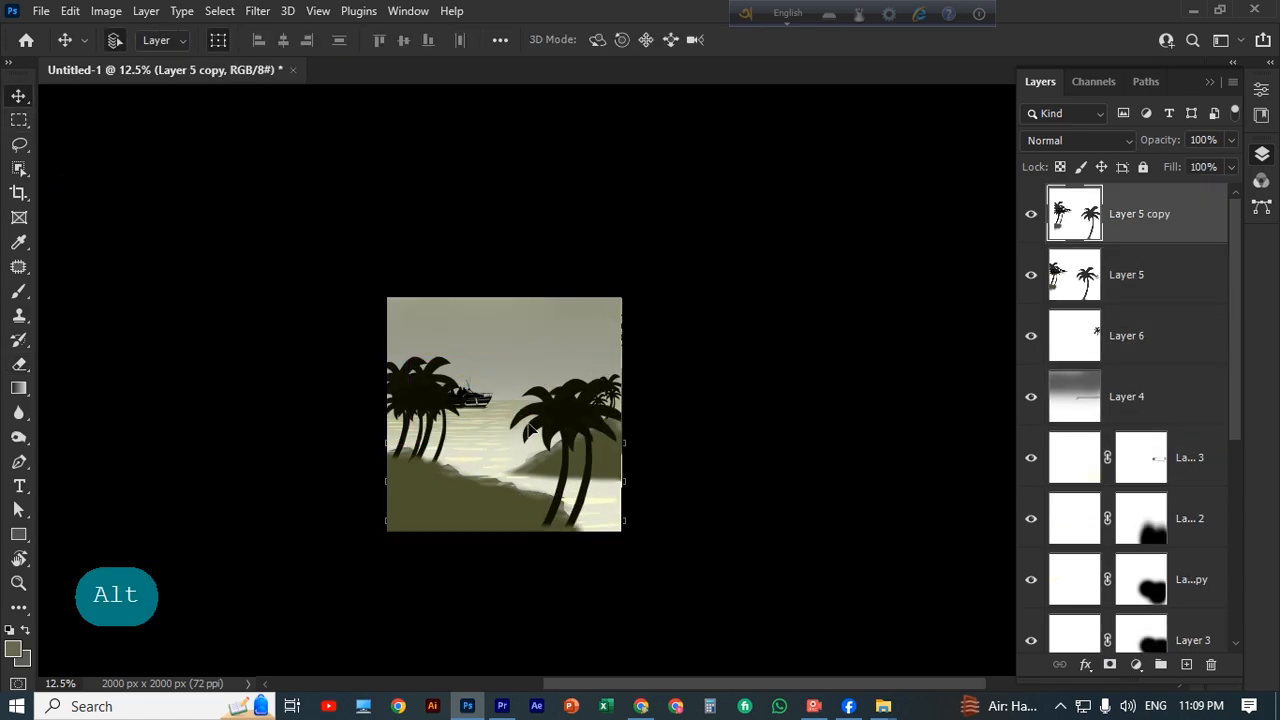
{"action": "key", "text": "ctrl+z"}
Undo the large palms' duplicate and add a new empty layer directly above the sky gradient layer.
{"action": "left_click", "coordinate": [725, 447]}
{"action": "left_click", "coordinate": [508, 367]}
{"action": "scroll", "coordinate": [508, 367], "scroll_direction": "up", "scroll_amount": 1}
{"action": "left_click", "coordinate": [24, 389]}
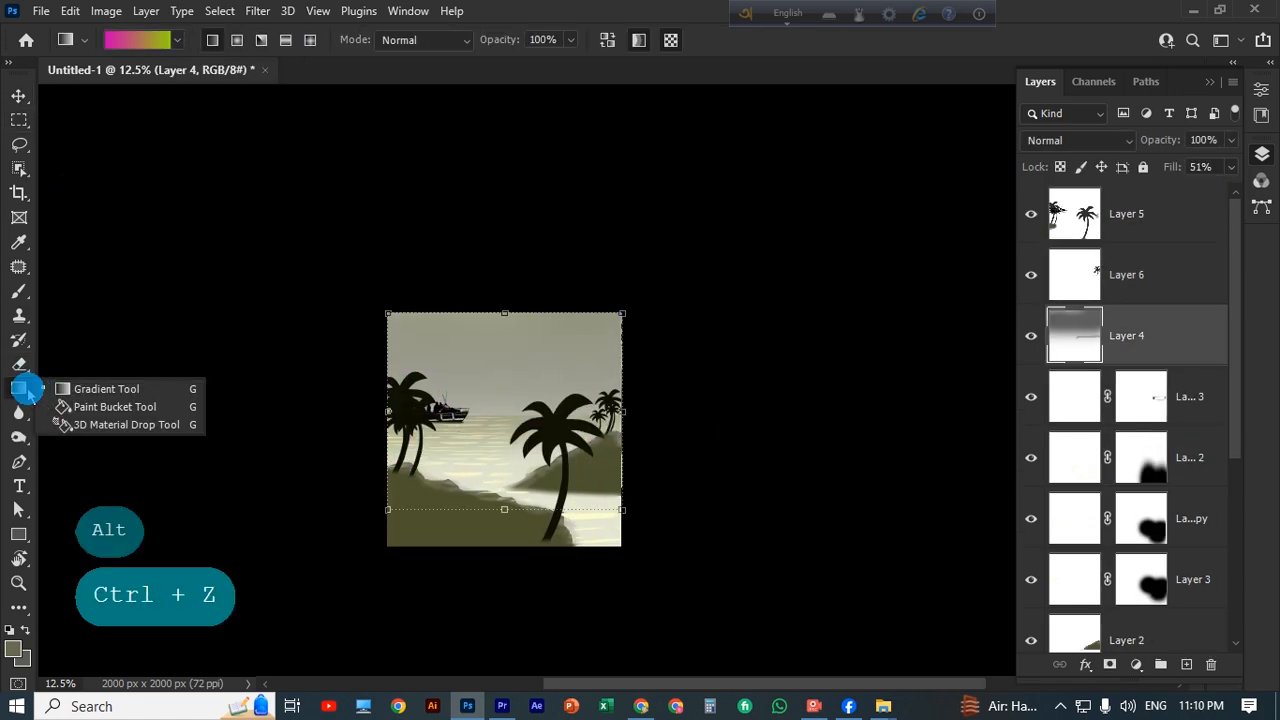
{"action": "left_click", "coordinate": [106, 389]}
{"action": "left_click", "coordinate": [1186, 665]}
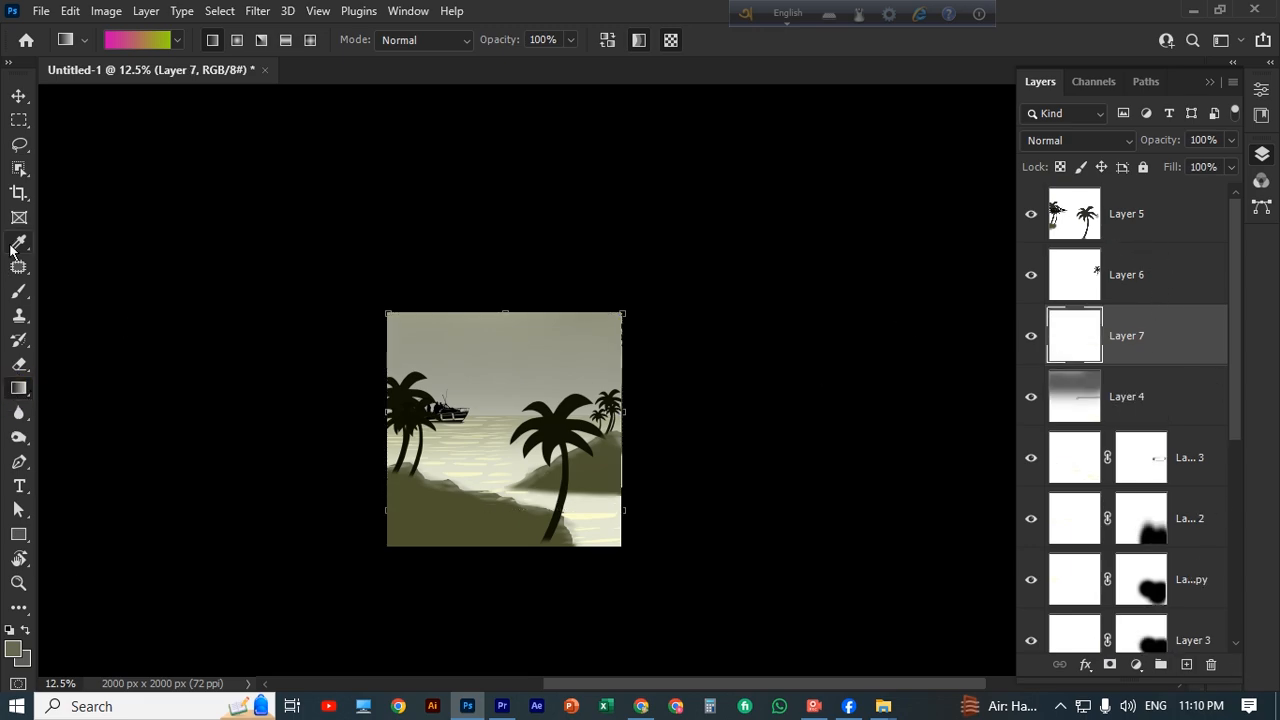
Enlarge the soft brush to 2600 px, try a dab over the scene and undo it.
{"action": "left_click", "coordinate": [19, 291]}
{"action": "scroll", "coordinate": [560, 355], "scroll_direction": "down", "scroll_amount": 1}
{"action": "key", "text": "bracketright"}
{"action": "key", "text": "bracketright"}
{"action": "key", "text": "bracketright"}
{"action": "key", "text": "bracketright"}
{"action": "key", "text": "bracketright"}
{"action": "key", "text": "bracketright"}
{"action": "key", "text": "bracketright"}
{"action": "key", "text": "bracketright"}
{"action": "key", "text": "bracketright"}
{"action": "key", "text": "bracketright"}
{"action": "key", "text": "bracketright"}
{"action": "key", "text": "bracketright"}
{"action": "key", "text": "bracketright"}
{"action": "key", "text": "bracketright"}
{"action": "key", "text": "bracketright"}
{"action": "key", "text": "bracketright"}
{"action": "key", "text": "bracketright"}
{"action": "key", "text": "bracketright"}
{"action": "key", "text": "bracketright"}
{"action": "key", "text": "bracketright"}
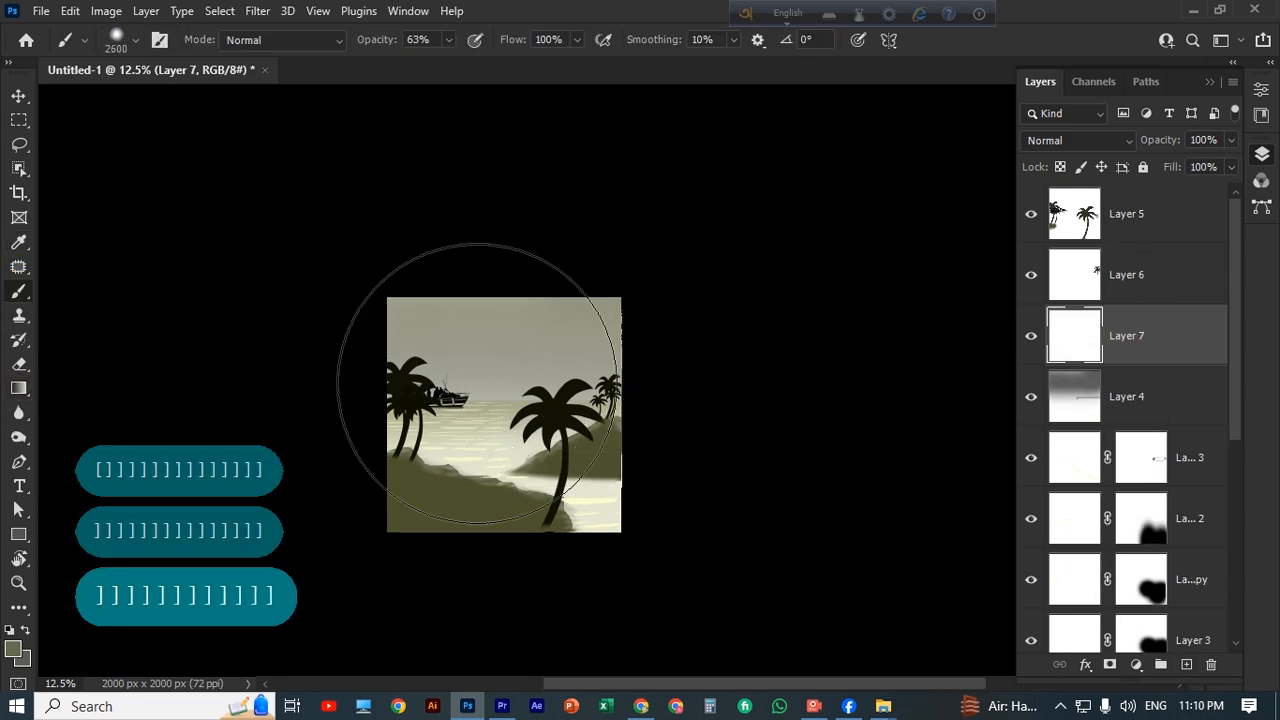
{"action": "left_click", "coordinate": [500, 418]}
{"action": "key", "text": "ctrl+z"}
Set the background colour to 474747 and the foreground colour to a muted grey.
{"action": "left_click", "coordinate": [19, 534]}
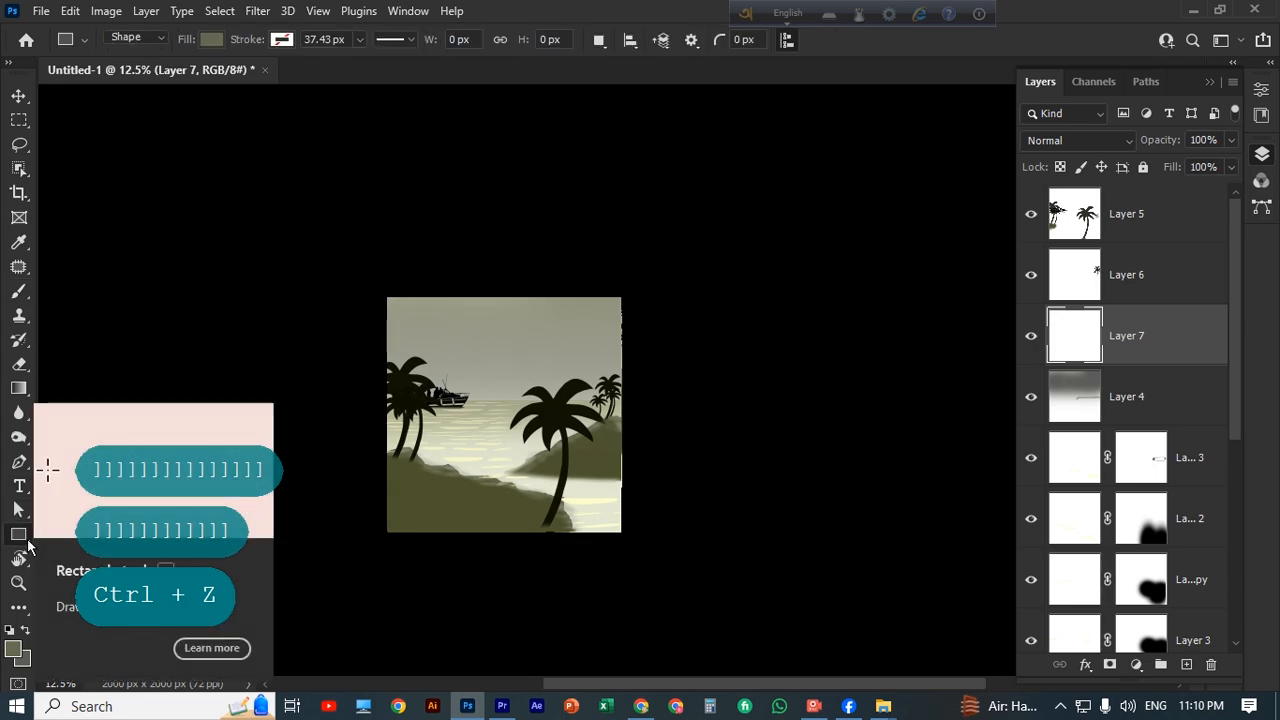
{"action": "left_click", "coordinate": [22, 657]}
{"action": "left_click", "coordinate": [742, 373]}
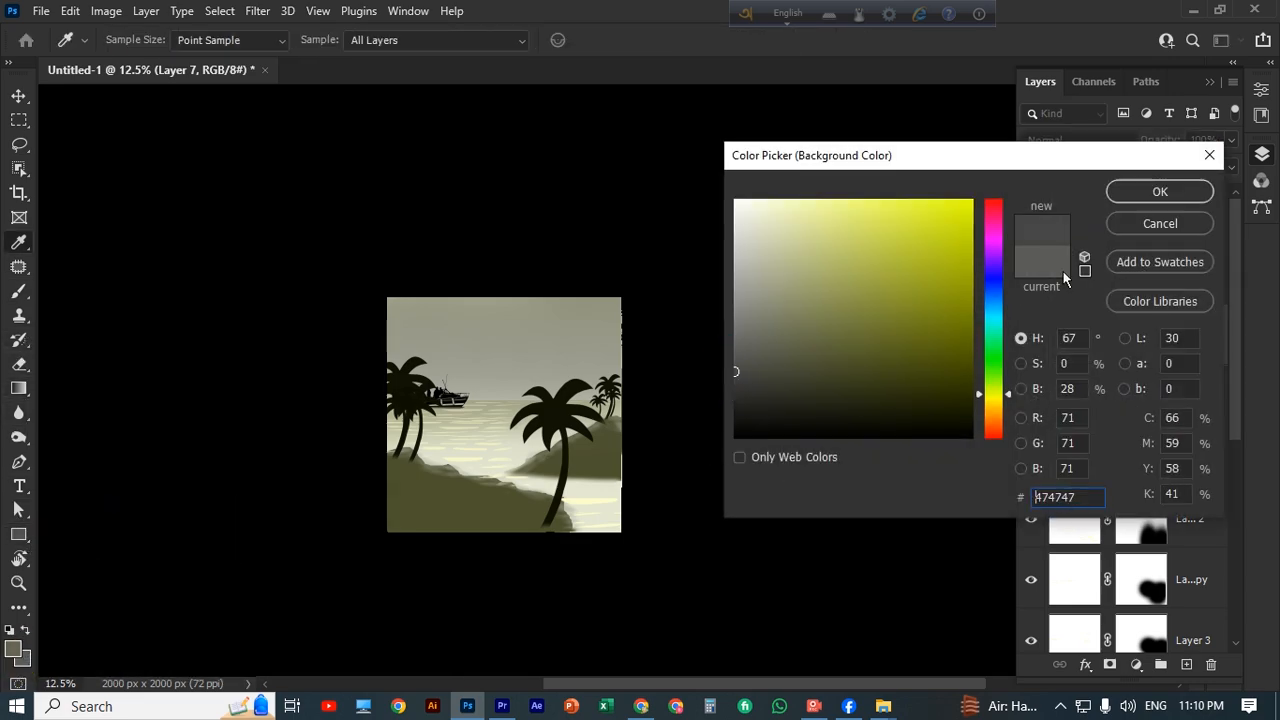
{"action": "key", "text": "Return"}
{"action": "left_click", "coordinate": [13, 647]}
{"action": "left_click", "coordinate": [757, 334]}
{"action": "key", "text": "Return"}
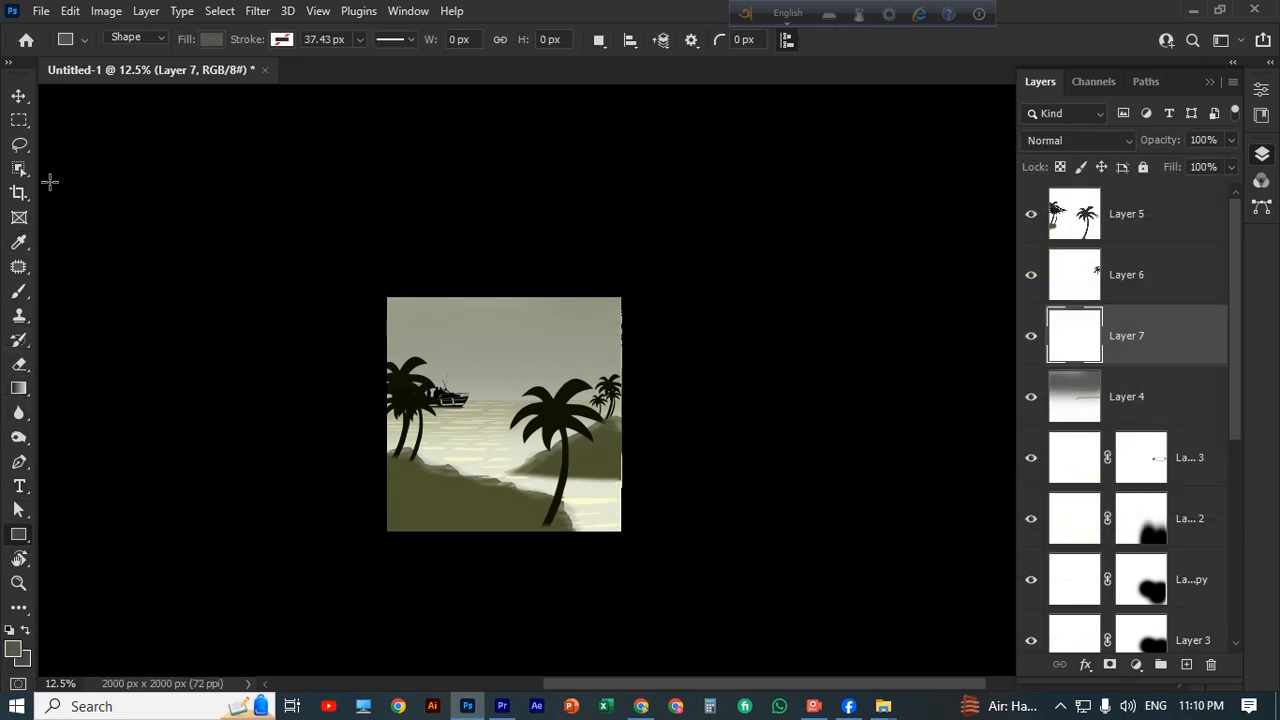
Paint grey fog over the whole scene on the new layer with the 2600 px soft brush at 63% opacity.
{"action": "key", "text": "b"}
{"action": "left_click", "coordinate": [457, 400]}
{"action": "left_click", "coordinate": [449, 415]}
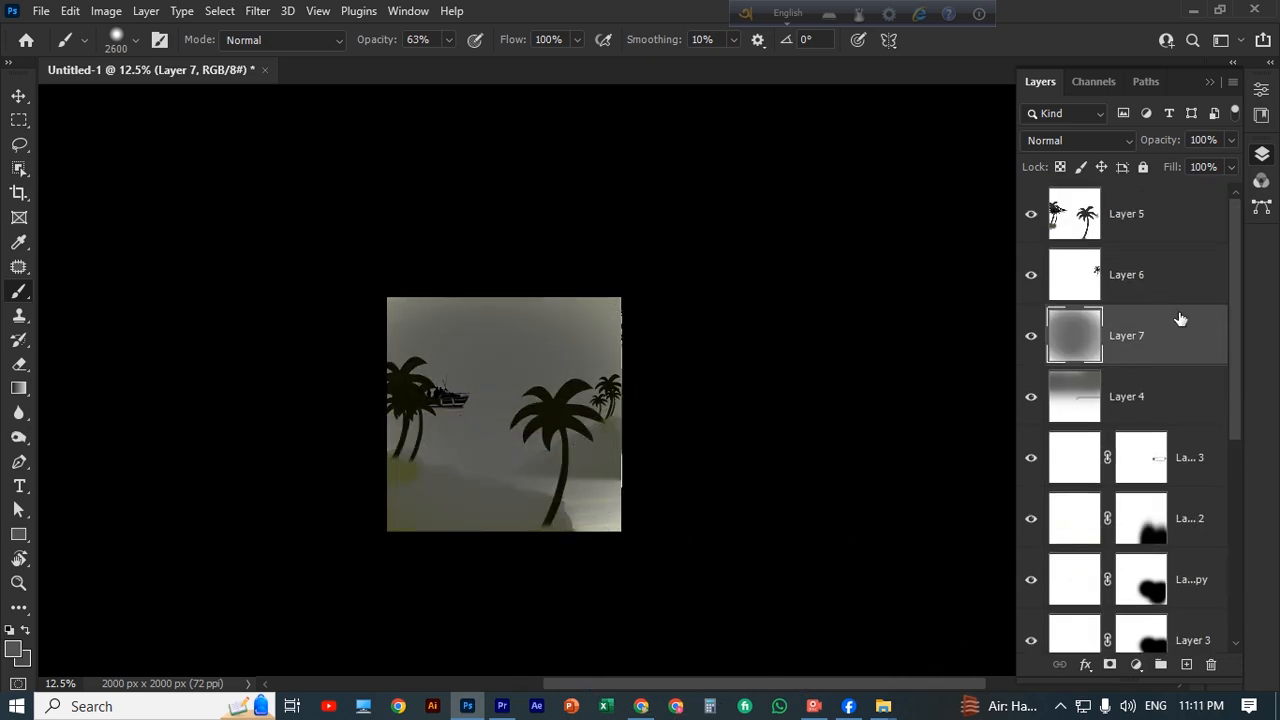
{"action": "scroll", "coordinate": [1175, 360], "scroll_direction": "down", "scroll_amount": 5}
{"action": "key", "text": "v"}
{"action": "scroll", "coordinate": [1130, 350], "scroll_direction": "up", "scroll_amount": 5}
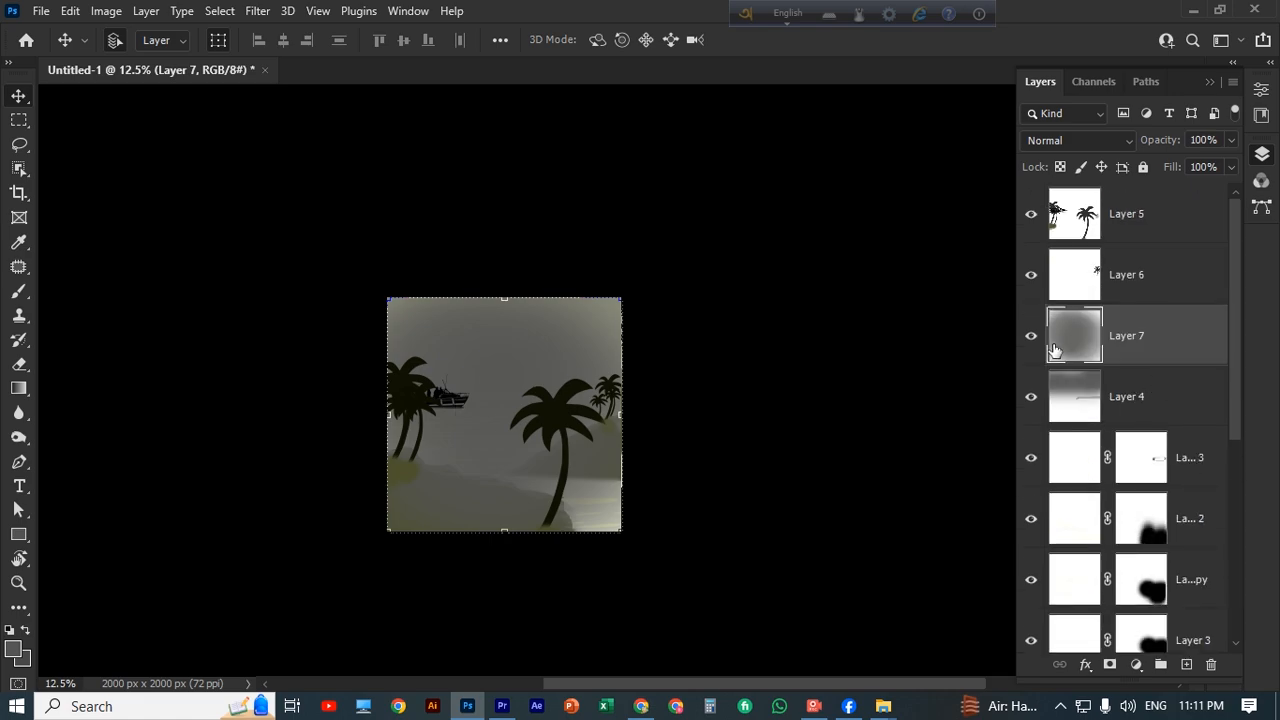
Compare the scene with and without the painted fog layer.
{"action": "left_click", "coordinate": [1031, 335]}
{"action": "left_click", "coordinate": [1031, 335]}
{"action": "left_click", "coordinate": [1031, 335]}
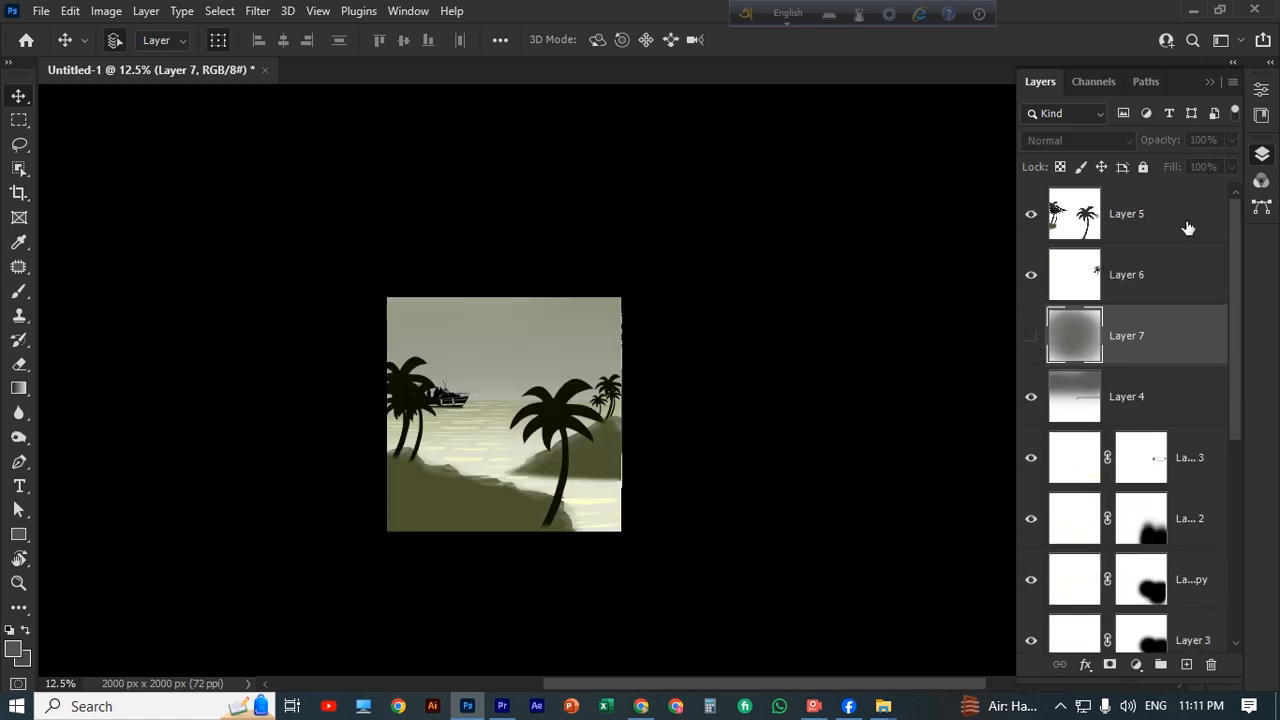
{"action": "left_click", "coordinate": [1060, 214]}
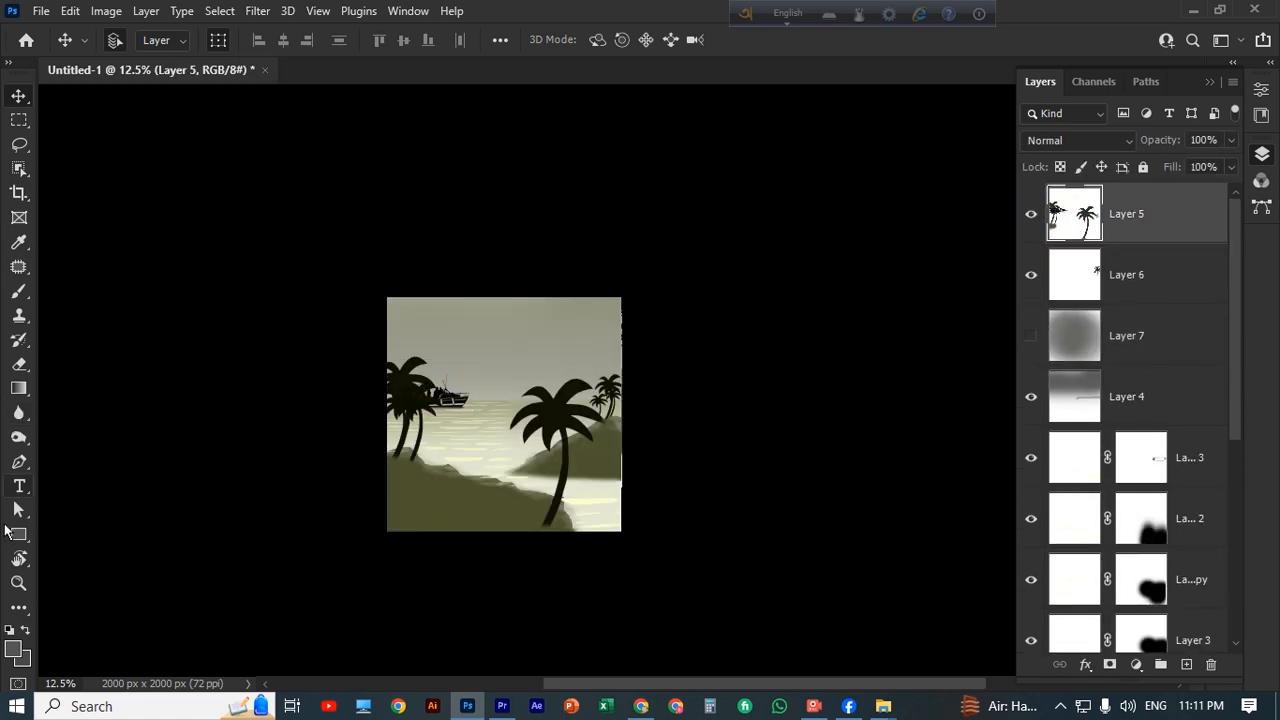
{"action": "left_click", "coordinate": [1030, 336]}
Move the fog layer above all other layers and set its opacity to 91% and fill to 70%.
{"action": "left_click", "coordinate": [731, 467]}
{"action": "left_click", "coordinate": [478, 451]}
{"action": "left_click_drag", "start_coordinate": [1190, 351], "coordinate": [1199, 192]}
{"action": "scroll", "coordinate": [594, 534], "scroll_direction": "down", "scroll_amount": 1}
{"action": "left_click", "coordinate": [1231, 167]}
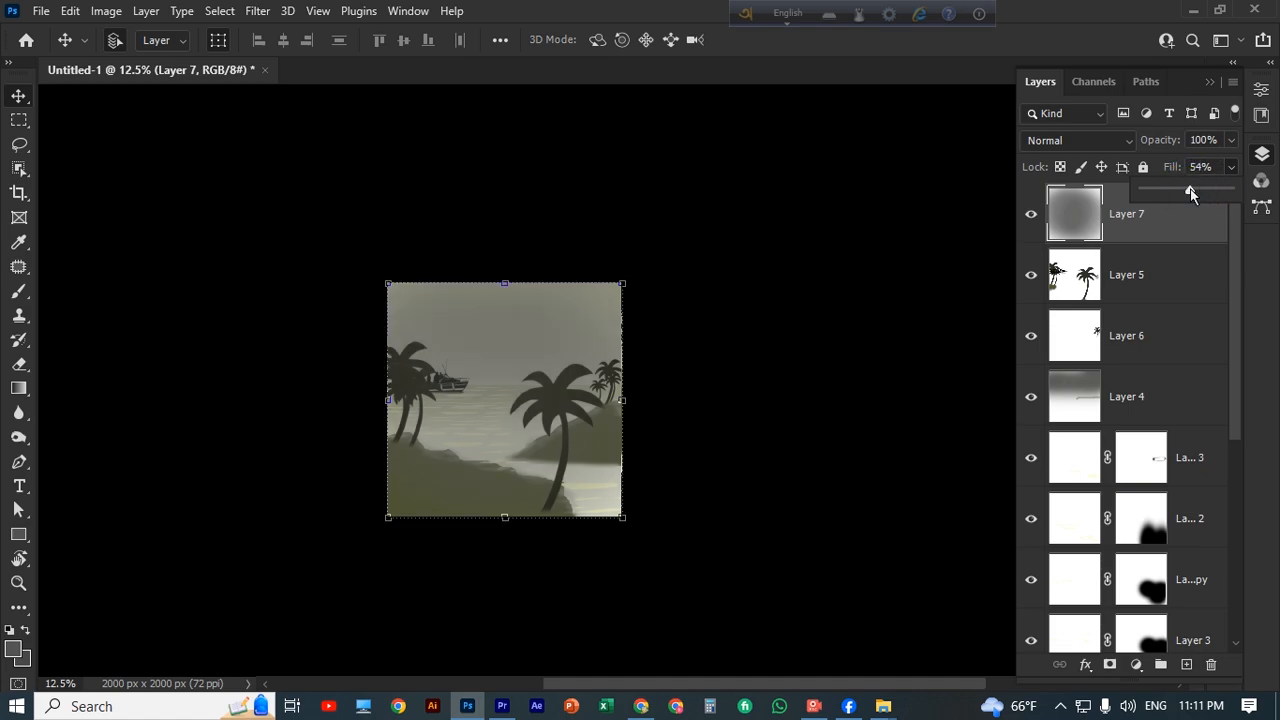
{"action": "left_click", "coordinate": [1231, 140]}
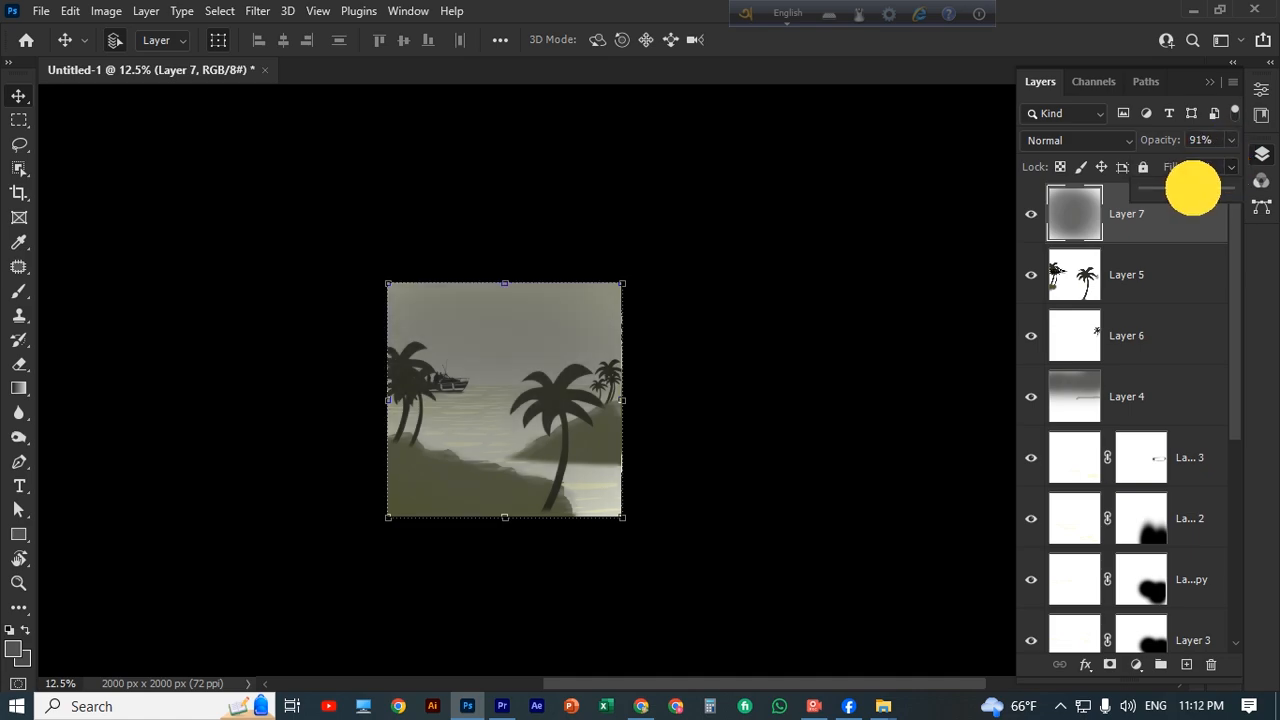
{"action": "left_click_drag", "start_coordinate": [1193, 188], "coordinate": [1203, 188]}
{"action": "left_click", "coordinate": [323, 366]}
Examine the fogged scene close up and from a distance.
{"action": "key", "text": "ctrl+plus"}
{"action": "key", "text": "ctrl+plus"}
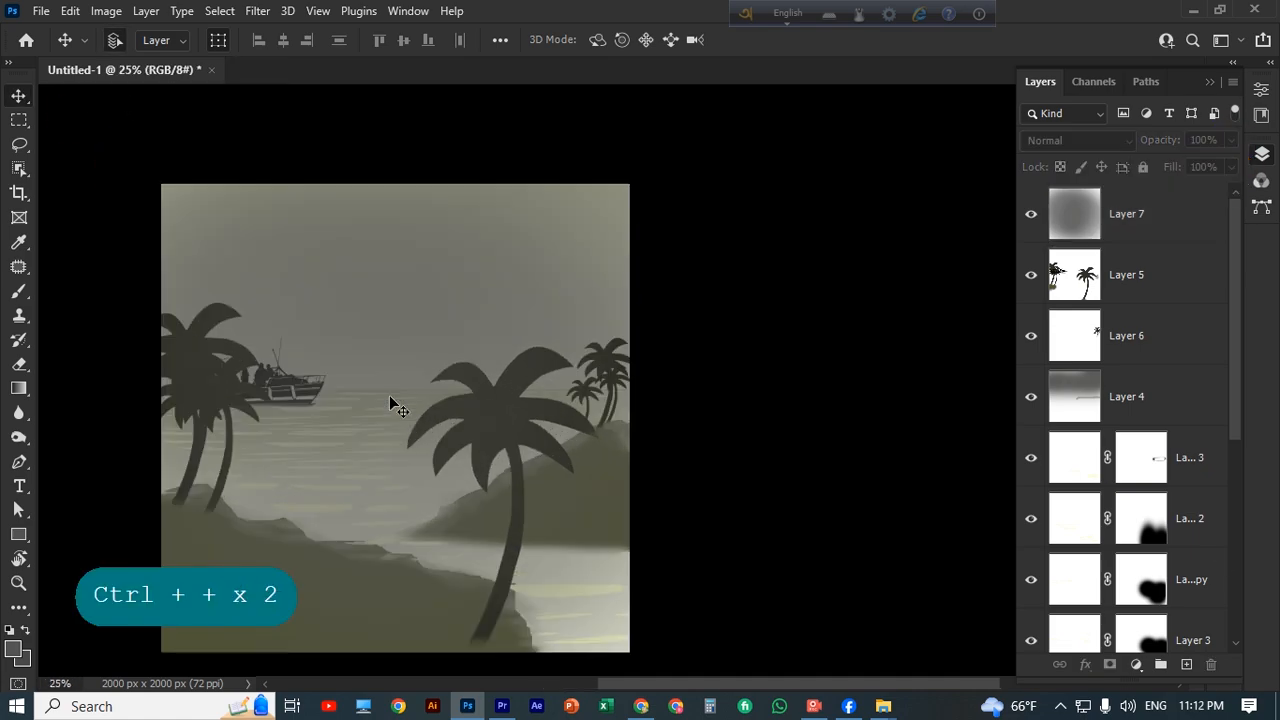
{"action": "key", "text": "ctrl+minus"}
{"action": "key", "text": "ctrl+minus"}
{"action": "key", "text": "ctrl+minus"}
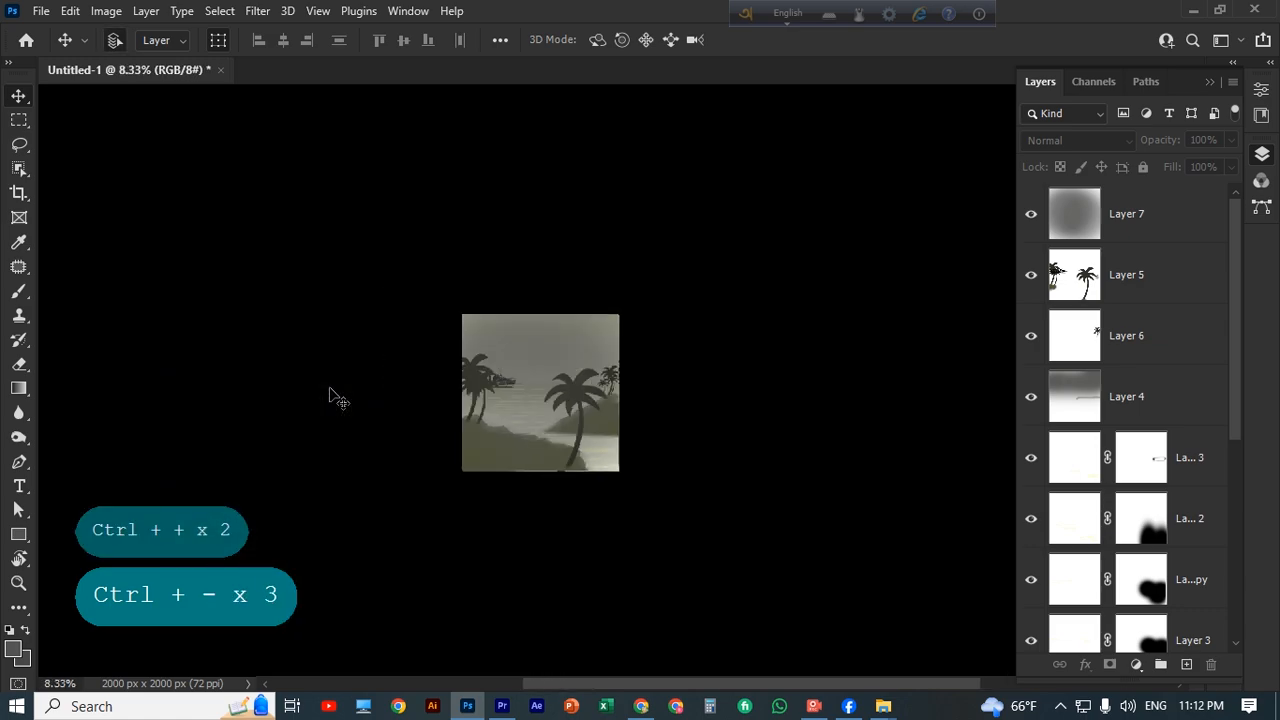
{"action": "key", "text": "ctrl+plus"}
{"action": "key", "text": "ctrl+plus"}
{"action": "key", "text": "ctrl+plus"}
{"action": "key", "text": "space"}
{"action": "left_click_drag", "start_coordinate": [369, 529], "coordinate": [503, 500]}
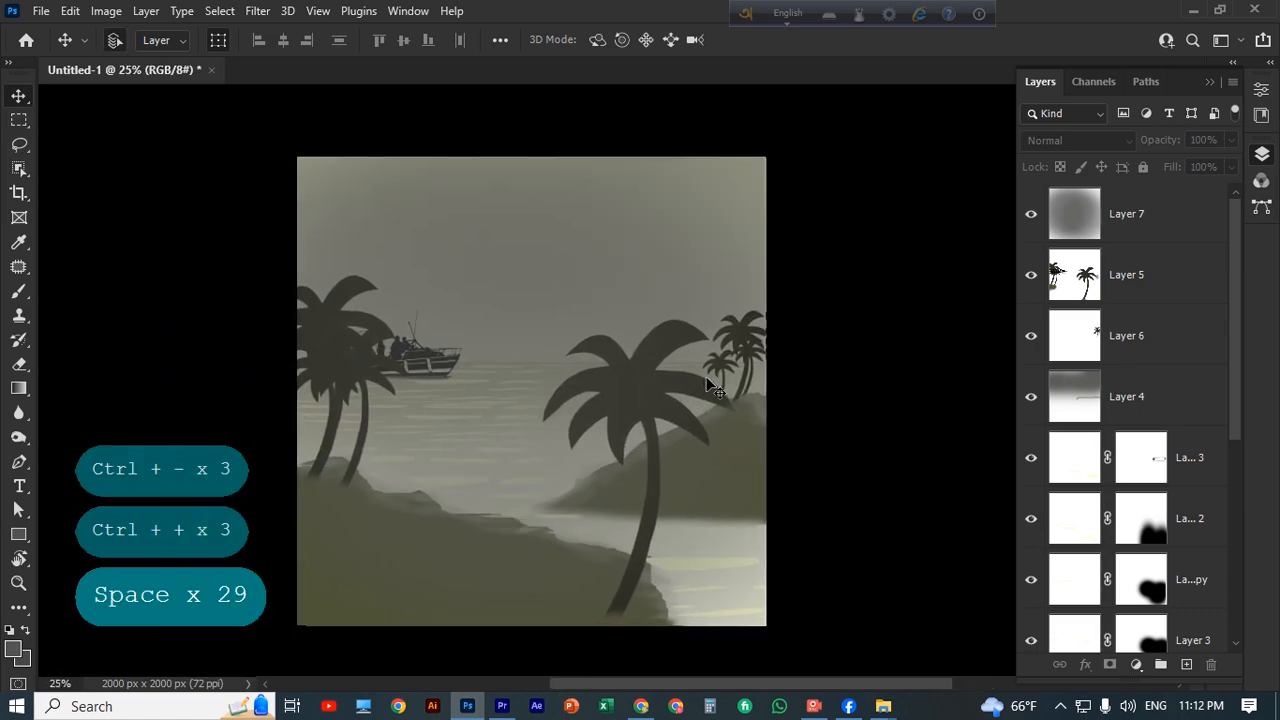
Duplicate the fog layer, scale the copy to about 51% and place it over the boat and sea.
{"action": "left_click", "coordinate": [1152, 235]}
{"action": "key", "text": "ctrl+j"}
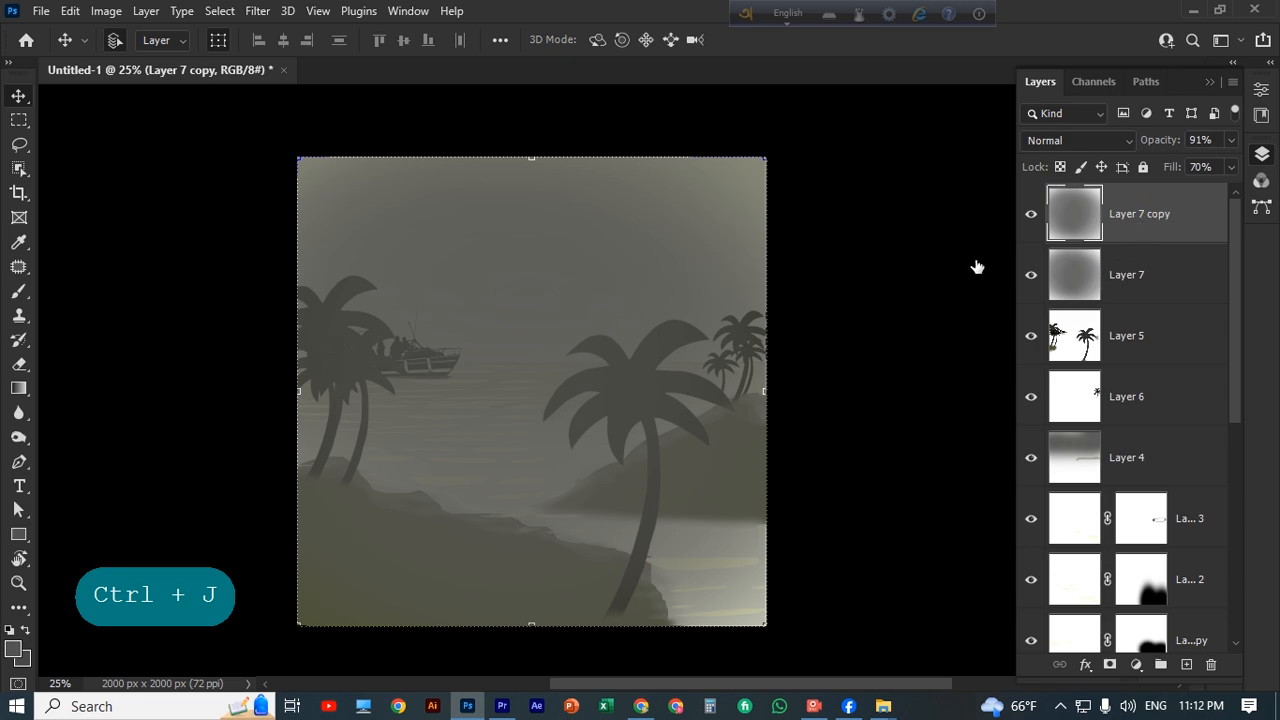
{"action": "key", "text": "ctrl+t"}
{"action": "left_click_drag", "start_coordinate": [766, 626], "coordinate": [540, 414]}
{"action": "left_click_drag", "start_coordinate": [510, 325], "coordinate": [600, 387]}
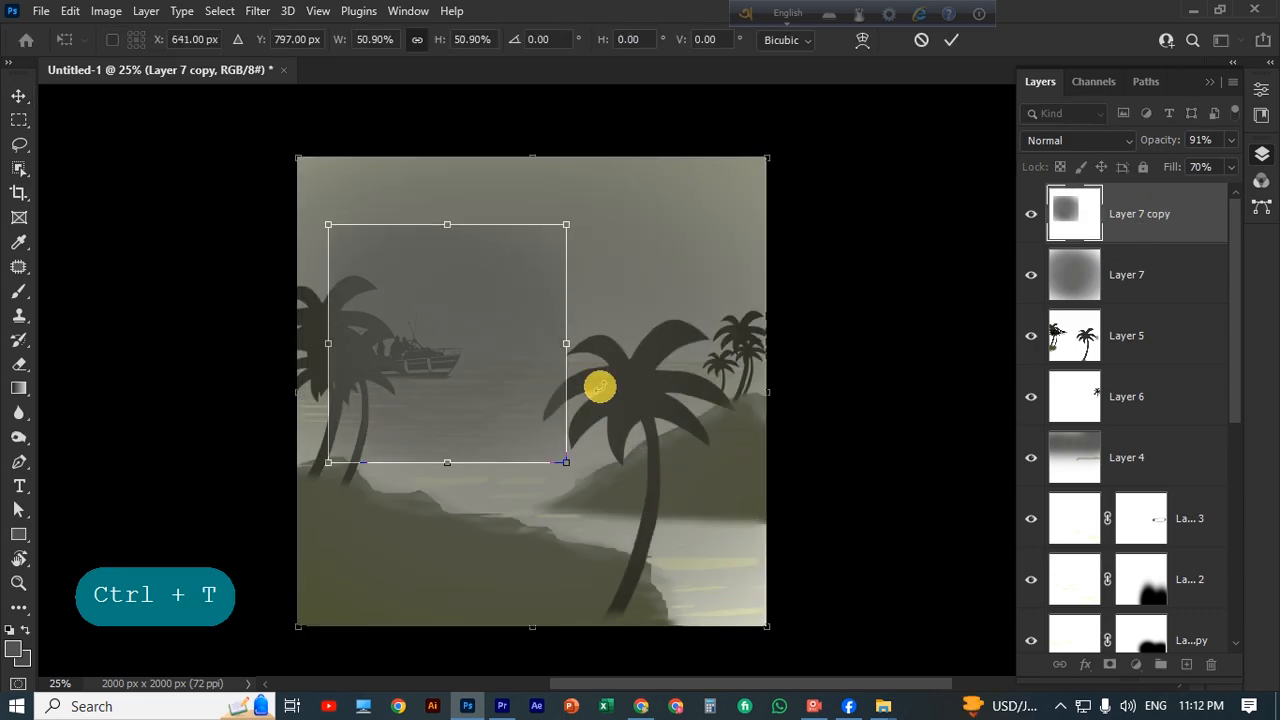
{"action": "left_click", "coordinate": [951, 41]}
Apply a Gaussian Blur with a 150.3 px radius to the small fog copy.
{"action": "left_click", "coordinate": [257, 10]}
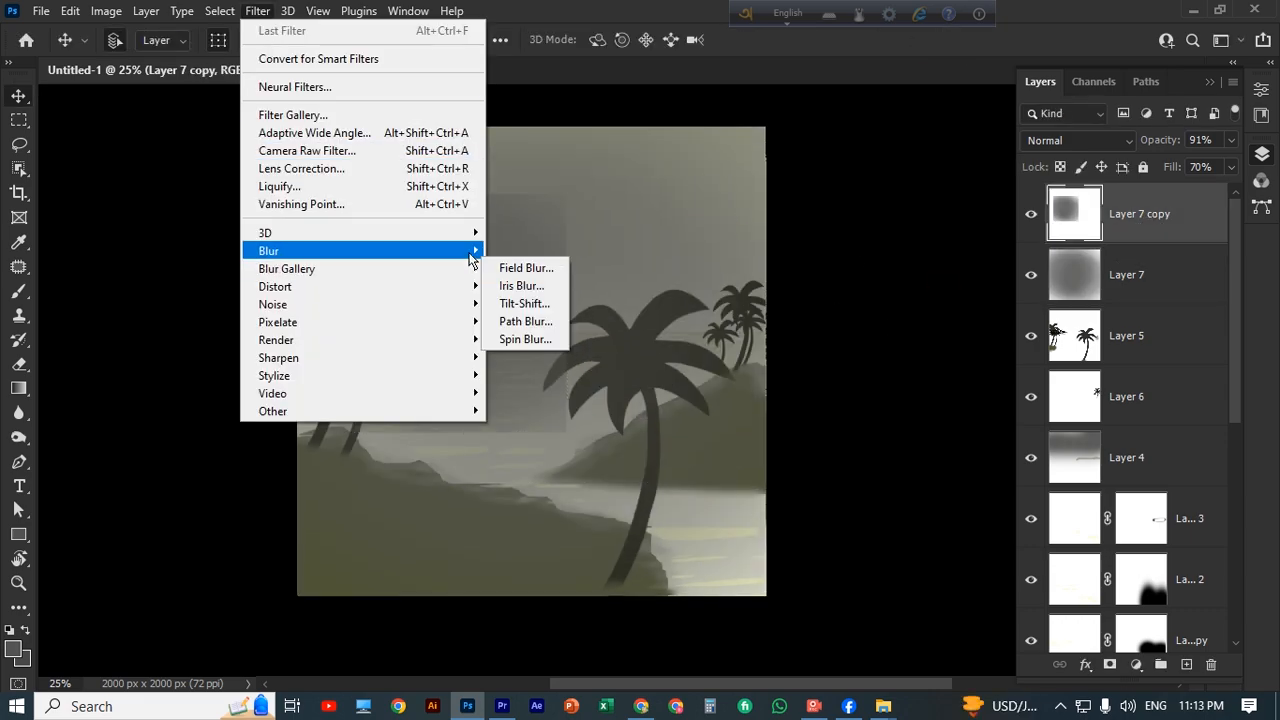
{"action": "mouse_move", "coordinate": [268, 251]}
{"action": "left_click", "coordinate": [559, 322]}
{"action": "left_click_drag", "start_coordinate": [920, 457], "coordinate": [966, 465]}
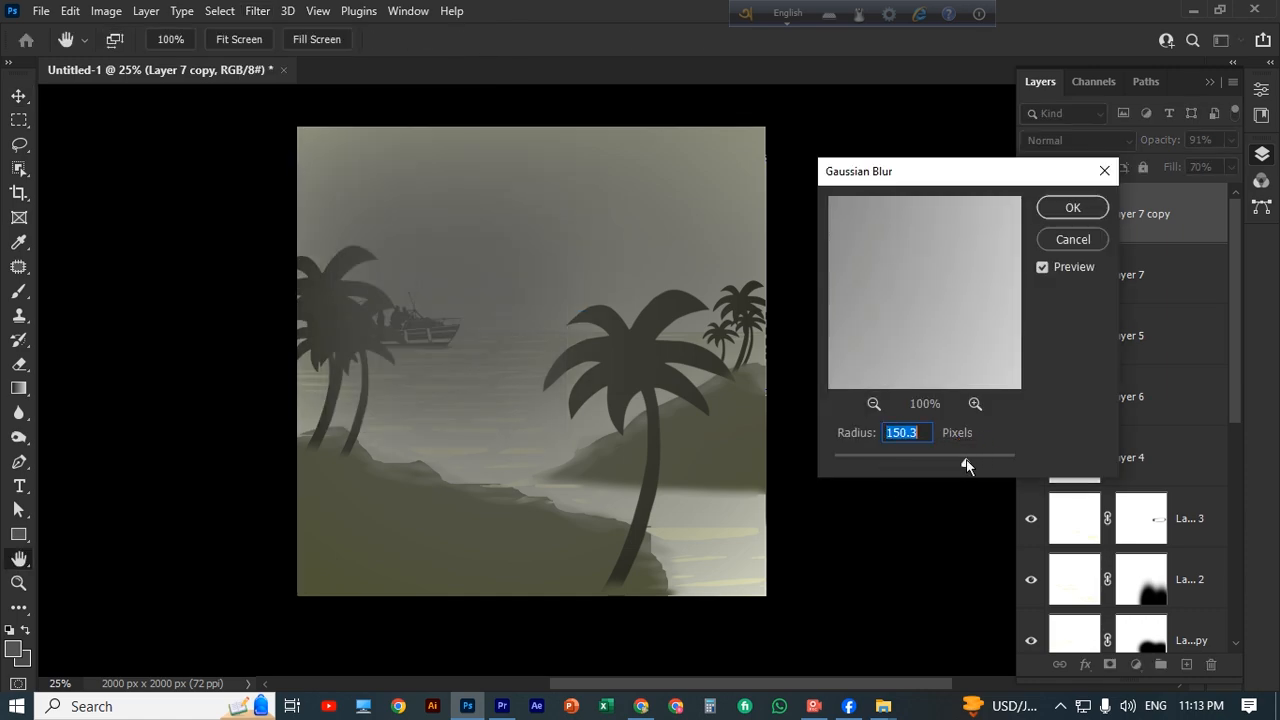
{"action": "left_click", "coordinate": [1072, 209]}
{"action": "left_click", "coordinate": [915, 320]}
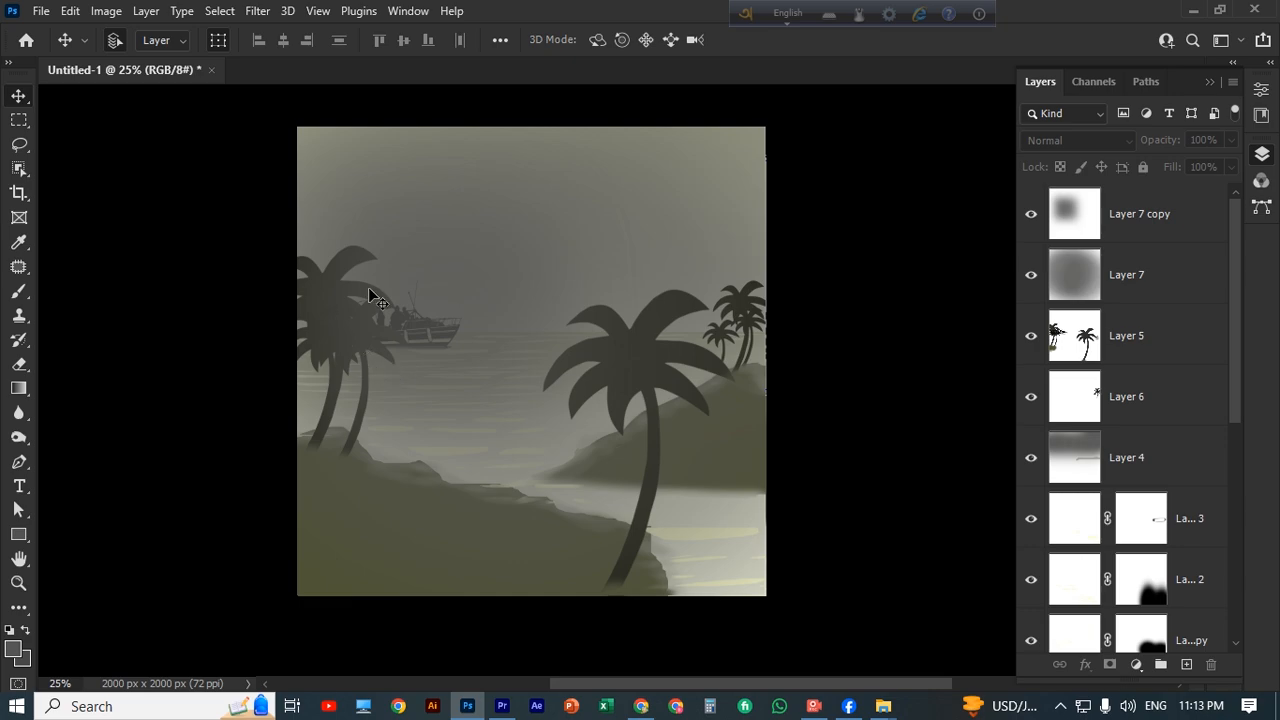
Select the original fog layer and set up a soft 800 px eraser at 6% opacity.
{"action": "left_click", "coordinate": [620, 545]}
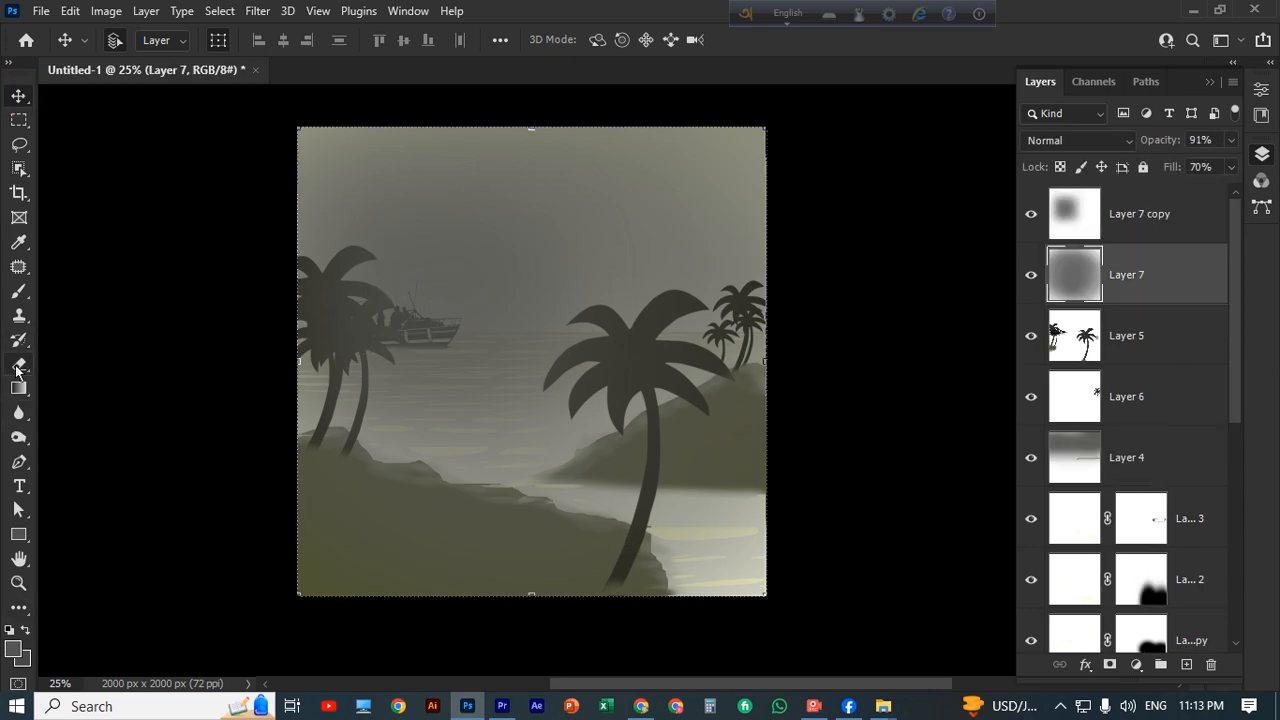
{"action": "left_click", "coordinate": [18, 366]}
{"action": "left_click", "coordinate": [370, 41]}
{"action": "left_click", "coordinate": [348, 62]}
{"action": "key", "text": "]"}
{"action": "key", "text": "]"}
{"action": "key", "text": "]"}
{"action": "key", "text": "]"}
{"action": "key", "text": "]"}
{"action": "key", "text": "]"}
{"action": "key", "text": "]"}
{"action": "key", "text": "]"}
{"action": "key", "text": "]"}
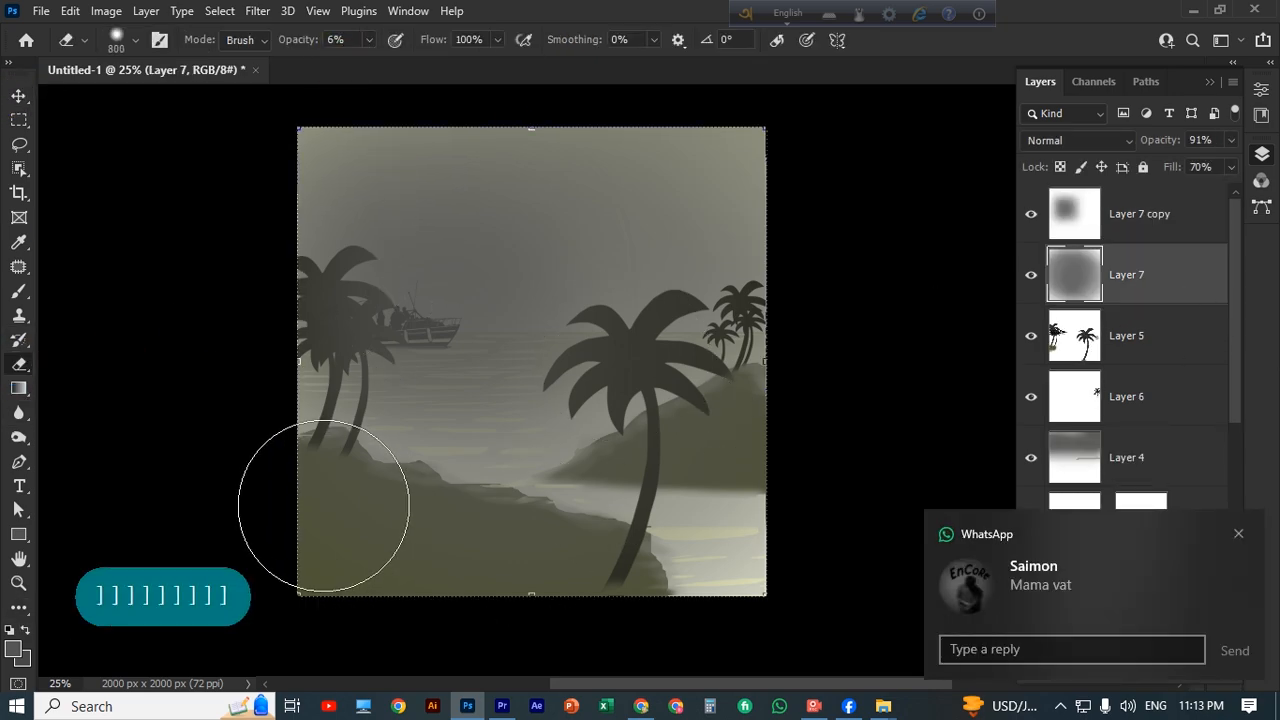
Thin the fog over the foreground land, the right hill and the near water with broad eraser strokes.
{"action": "mouse_move", "coordinate": [323, 505]}
{"action": "left_mouse_down"}
{"action": "mouse_move", "coordinate": [517, 480]}
{"action": "mouse_move", "coordinate": [937, 526]}
{"action": "left_mouse_up"}
{"action": "left_click_drag", "start_coordinate": [432, 469], "coordinate": [877, 460]}
{"action": "left_click_drag", "start_coordinate": [236, 430], "coordinate": [994, 574]}
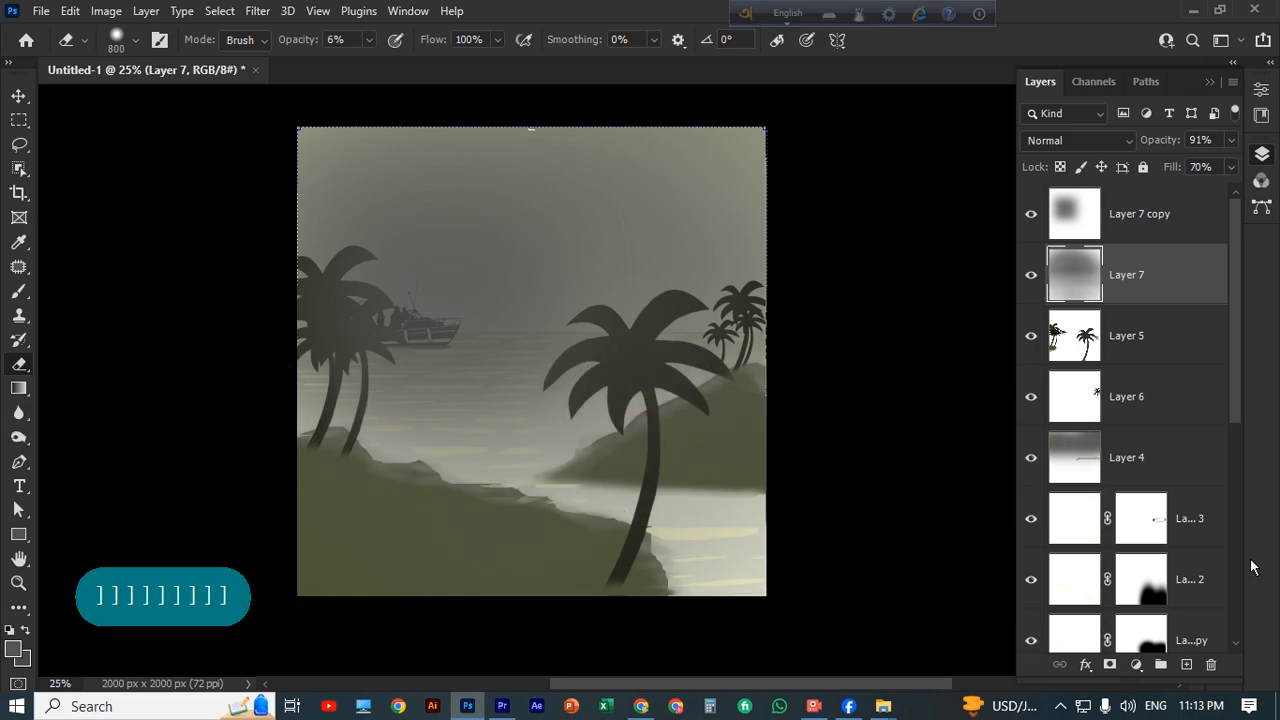
{"action": "mouse_move", "coordinate": [700, 552]}
{"action": "left_mouse_down"}
{"action": "mouse_move", "coordinate": [457, 545]}
{"action": "mouse_move", "coordinate": [215, 565]}
{"action": "left_mouse_up"}
{"action": "left_click", "coordinate": [18, 583]}
{"action": "left_click", "coordinate": [18, 96]}
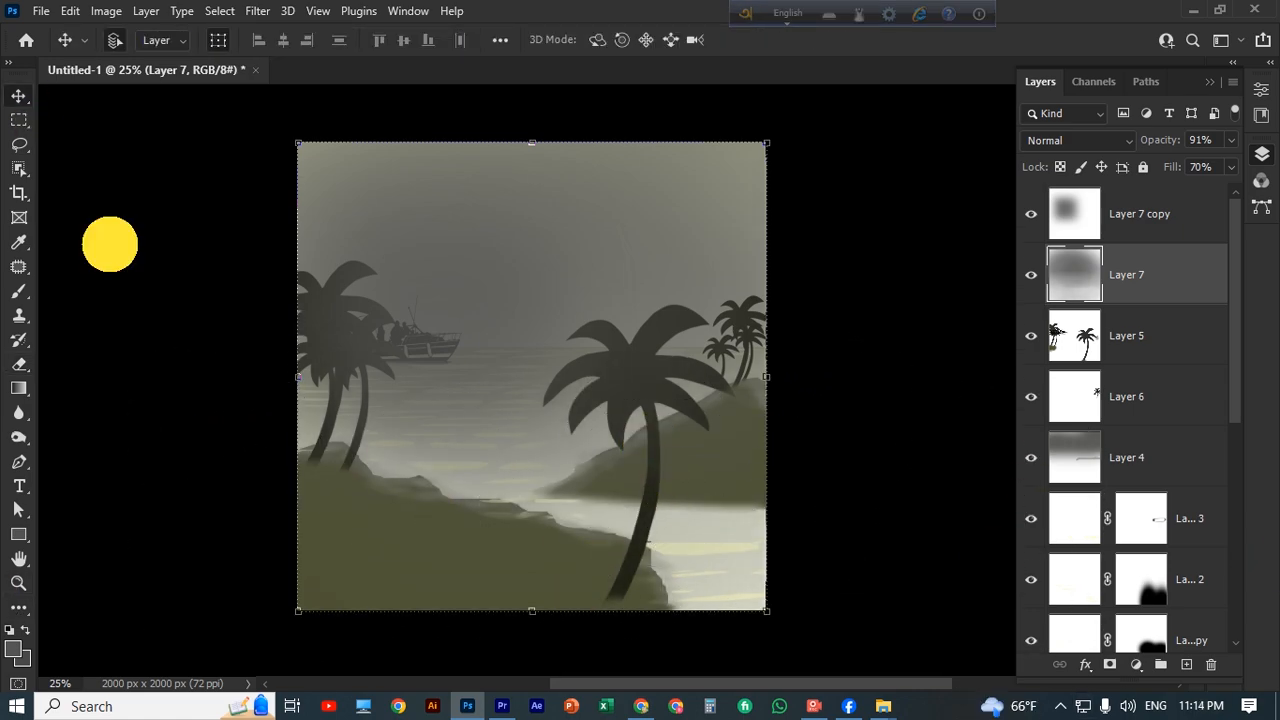
{"action": "left_click", "coordinate": [110, 244]}
Export the artwork as a JPG named "winter foggy landscape in photoshop" on the G: drive.
{"action": "left_click", "coordinate": [41, 10]}
{"action": "mouse_move", "coordinate": [241, 310]}
{"action": "key", "text": "ctrl+alt+shift+w"}
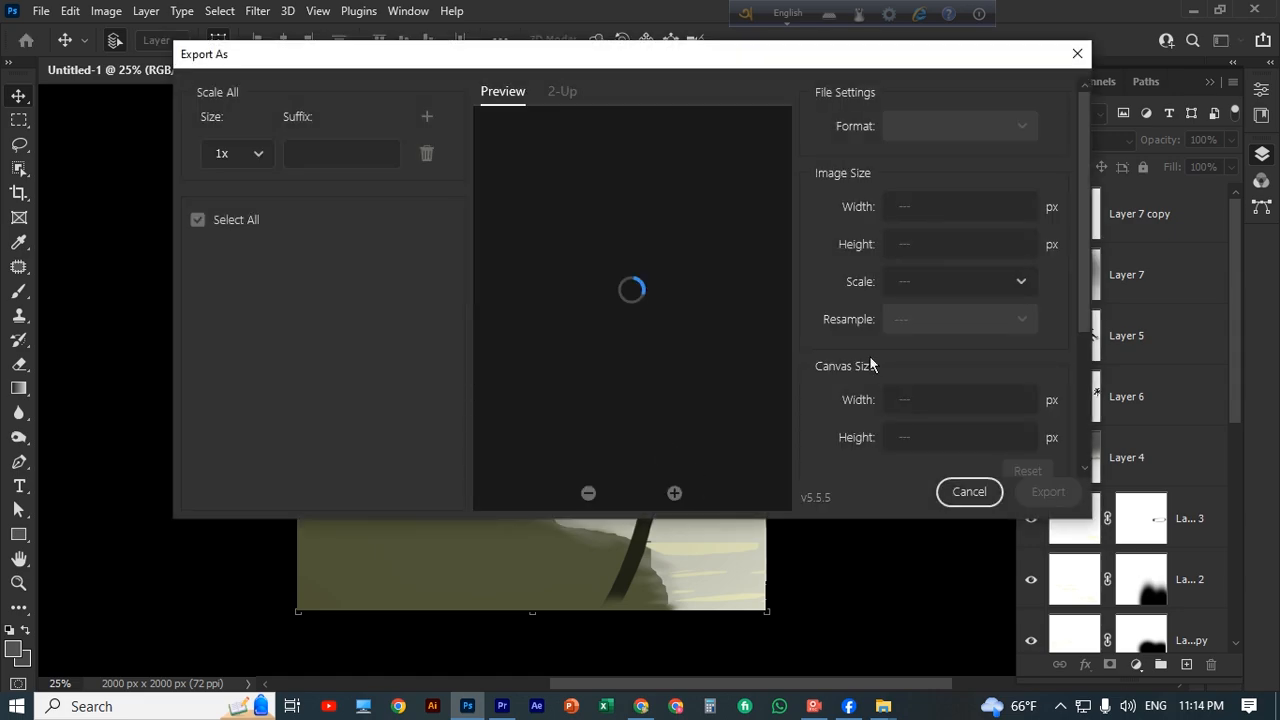
{"action": "left_click", "coordinate": [1048, 491]}
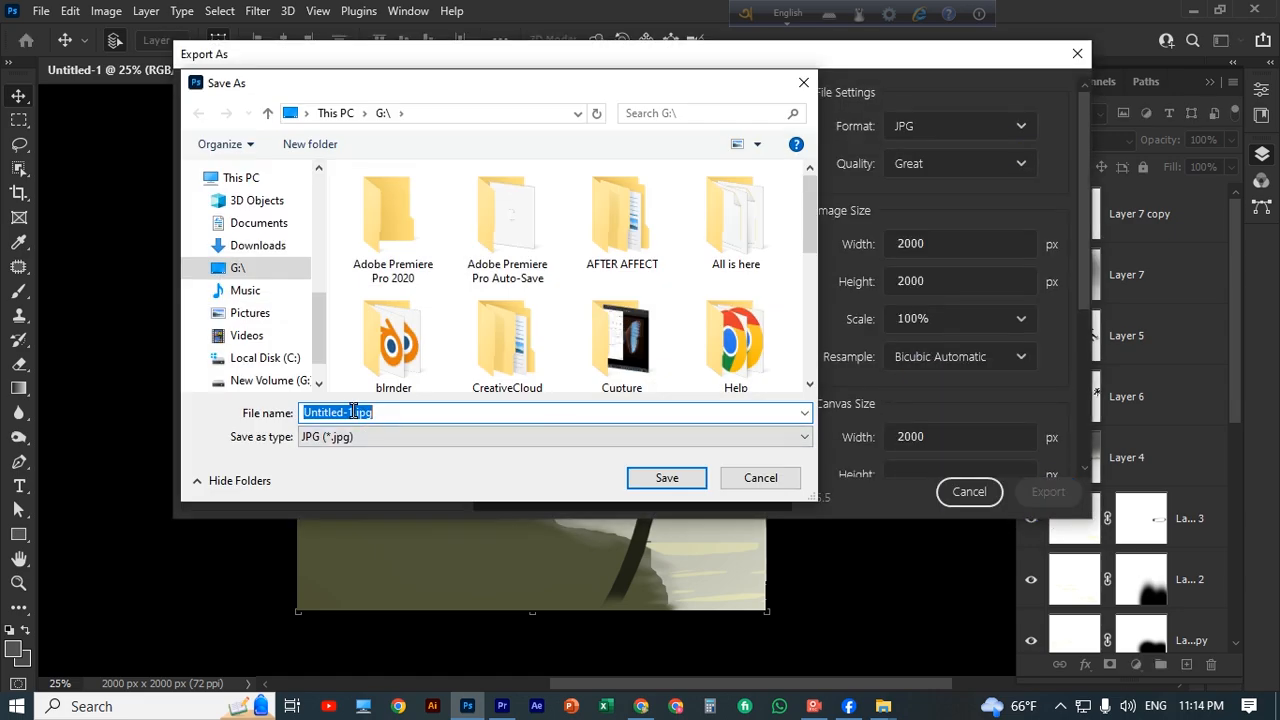
{"action": "type", "text": "winter foggy landscape "}
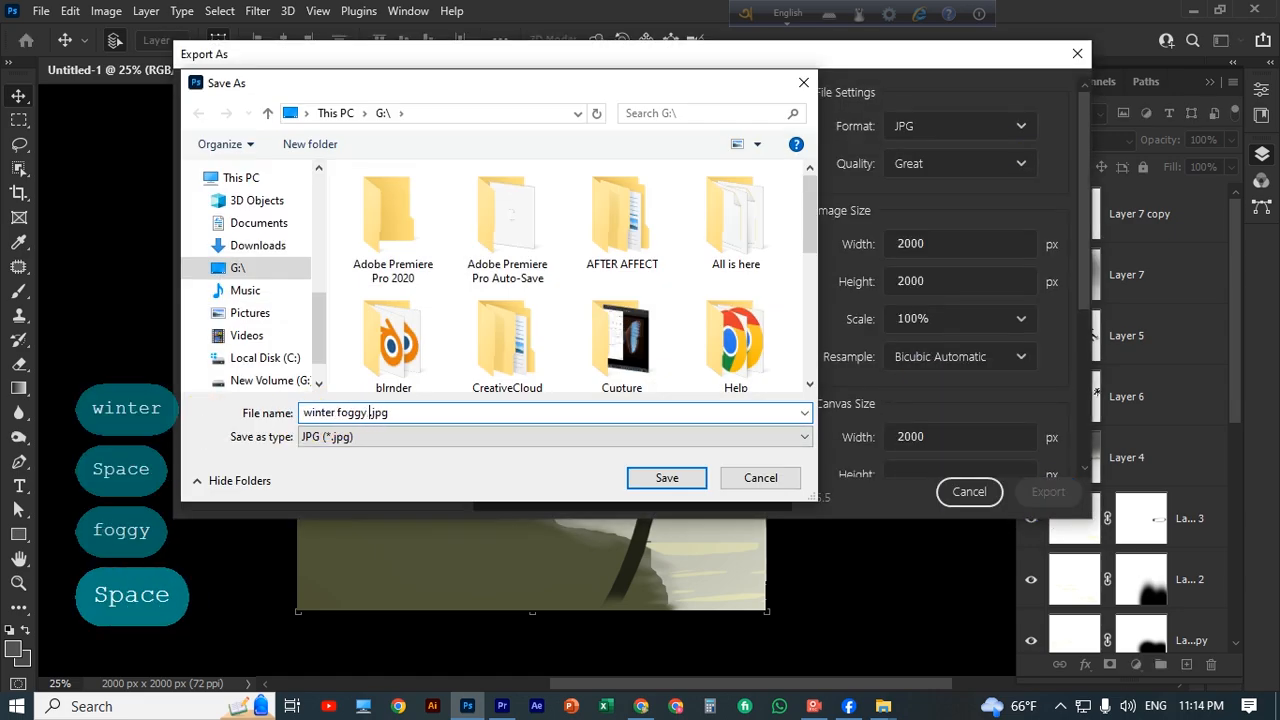
{"action": "type", "text": "in photosh"}
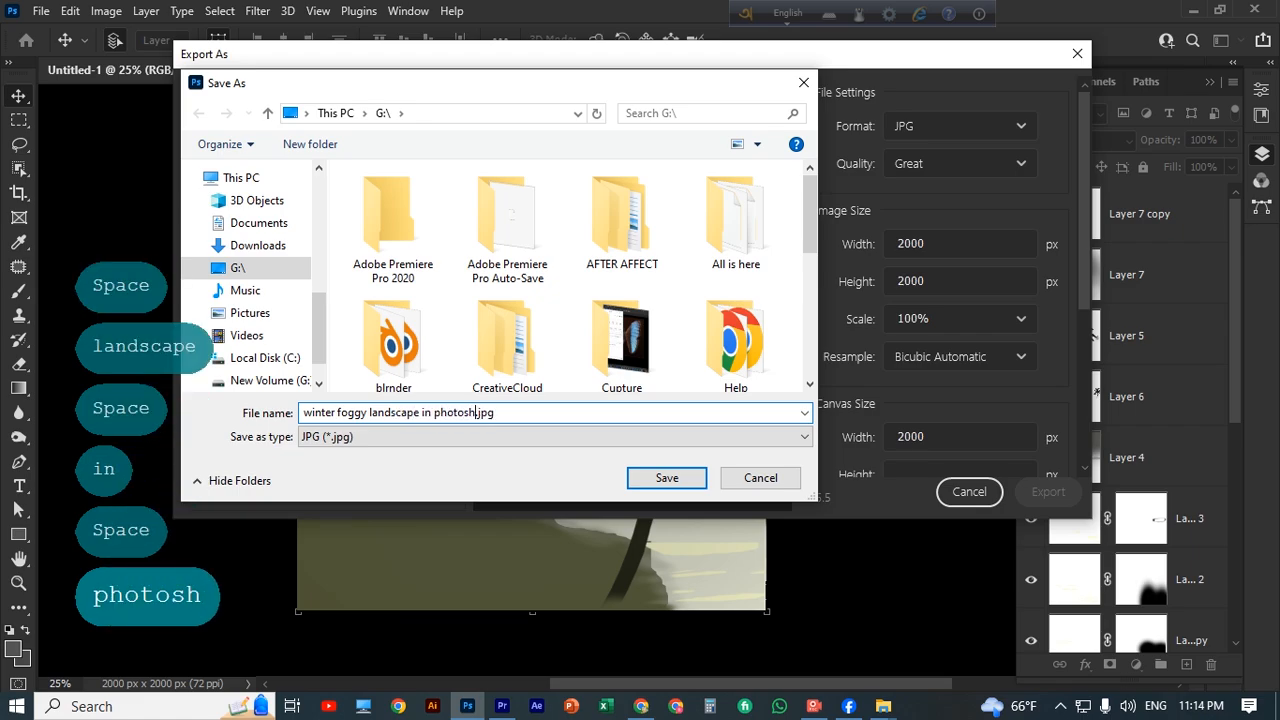
{"action": "type", "text": "op"}
{"action": "left_click", "coordinate": [676, 484]}
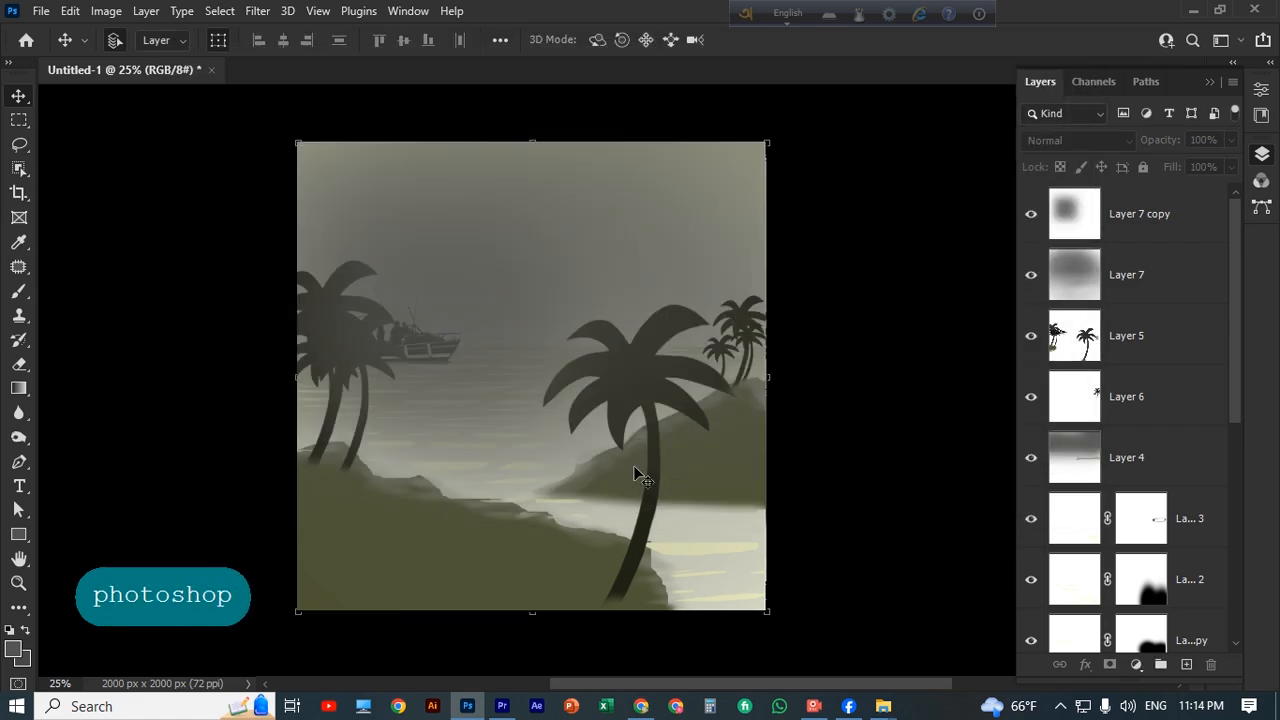